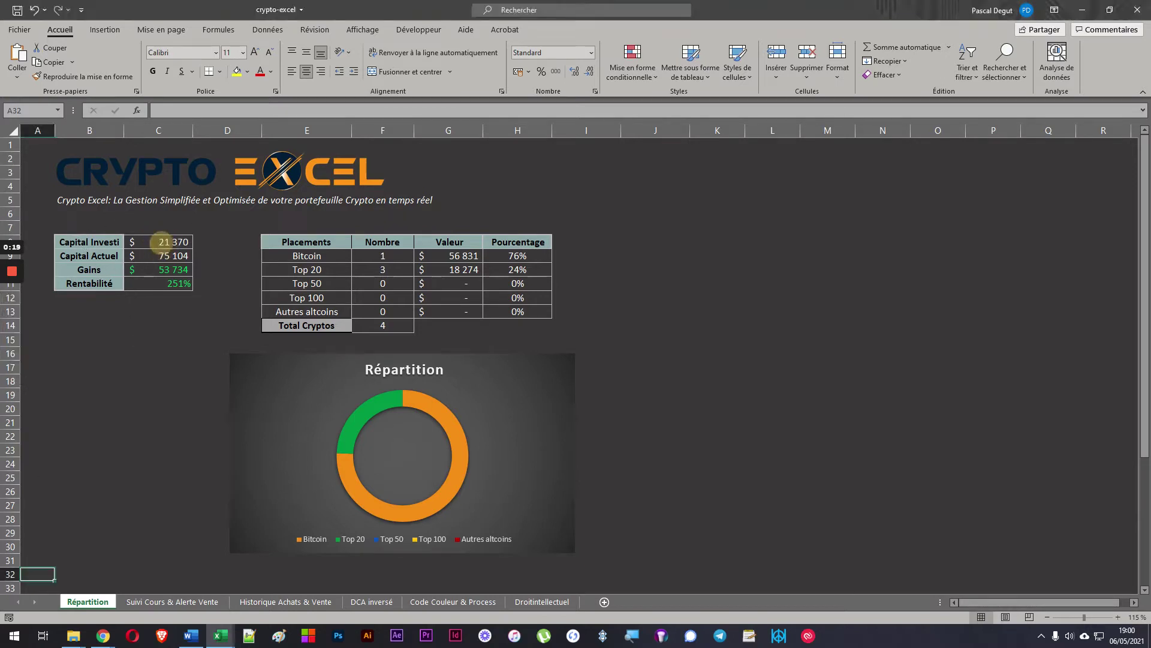
- Examine the Capital Investi and Capital Actuel cells and the Bitcoin share in the Répartition chart
{"action": "left_click", "coordinate": [162, 244]}
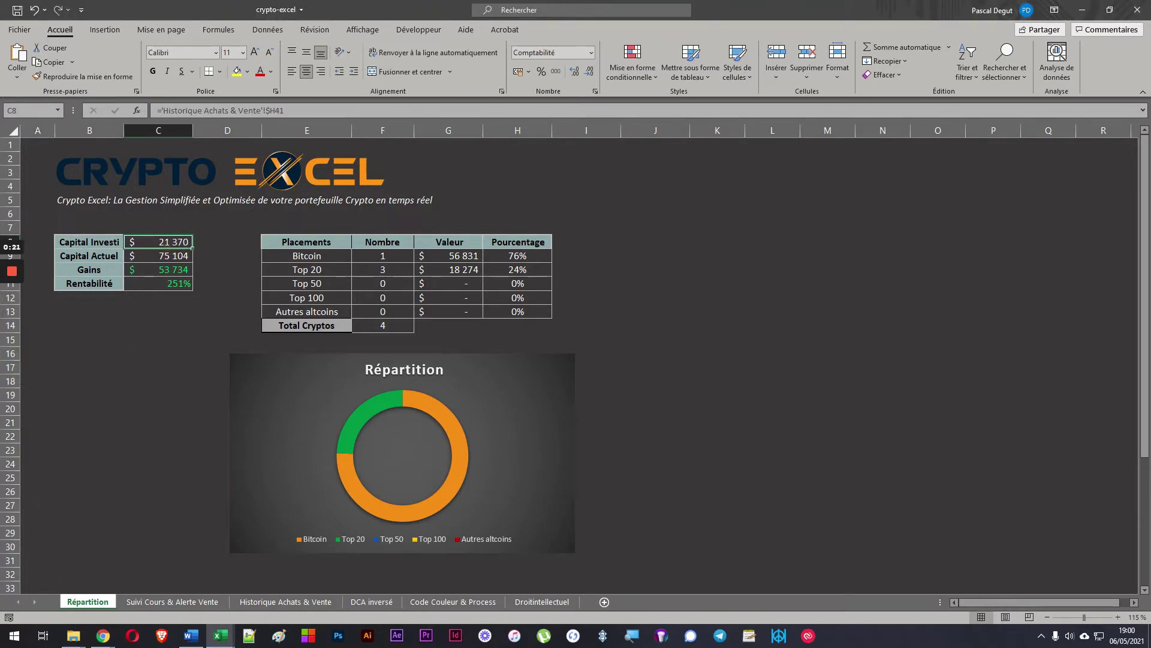
{"action": "left_click", "coordinate": [157, 254]}
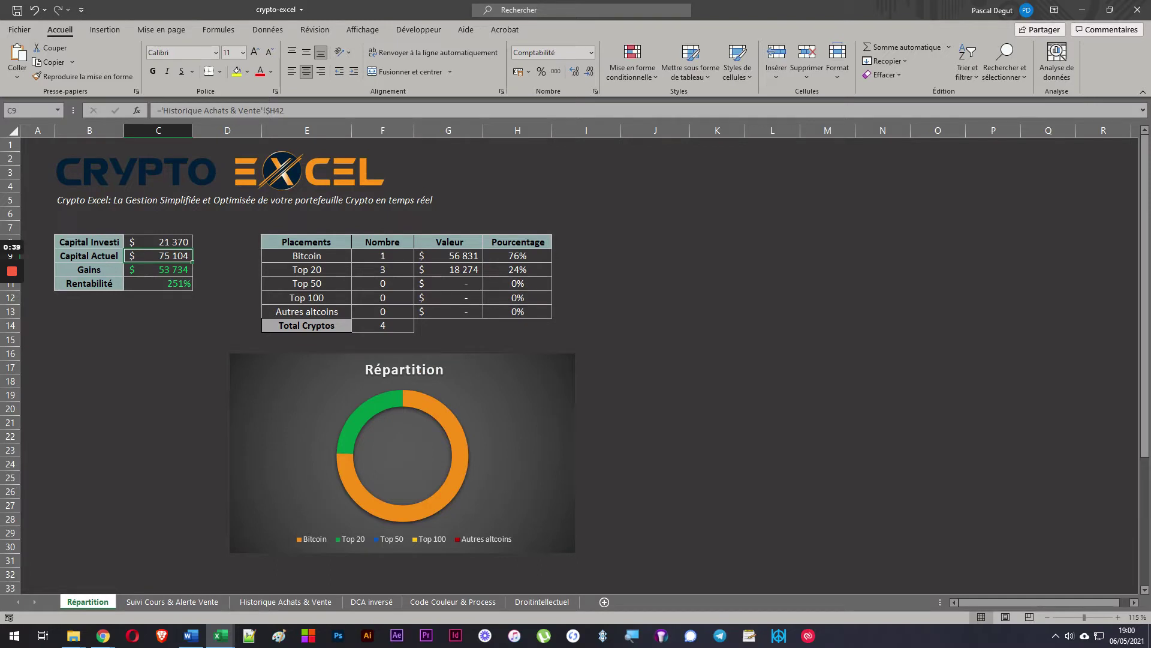
{"action": "mouse_move", "coordinate": [367, 496]}
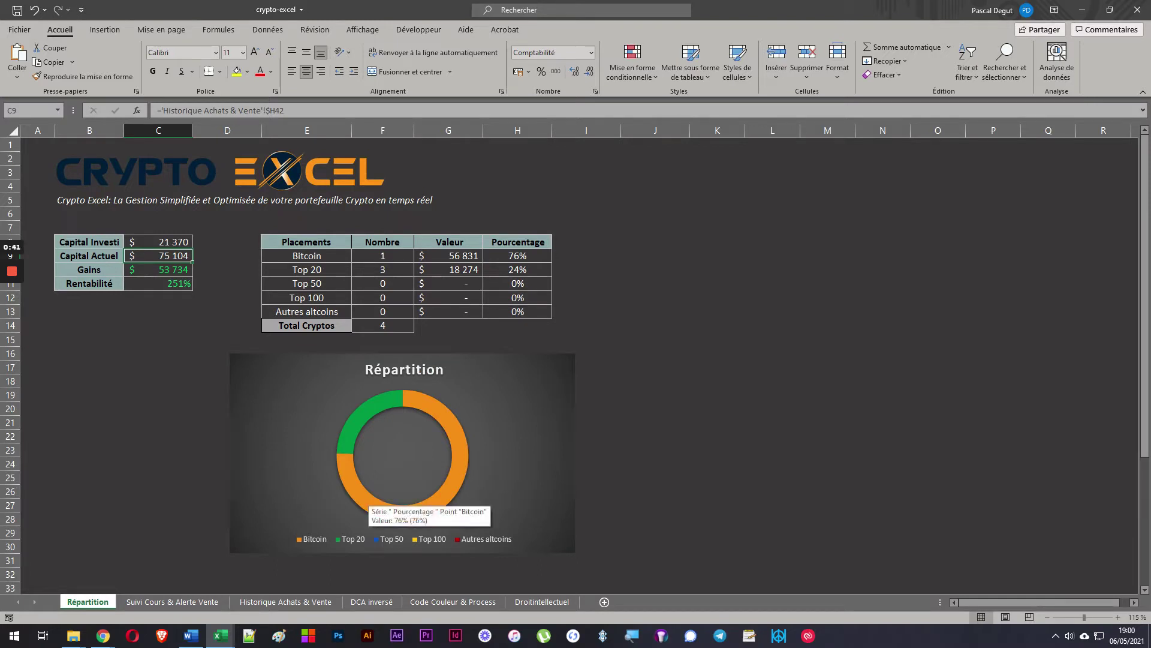
{"action": "left_click", "coordinate": [157, 421]}
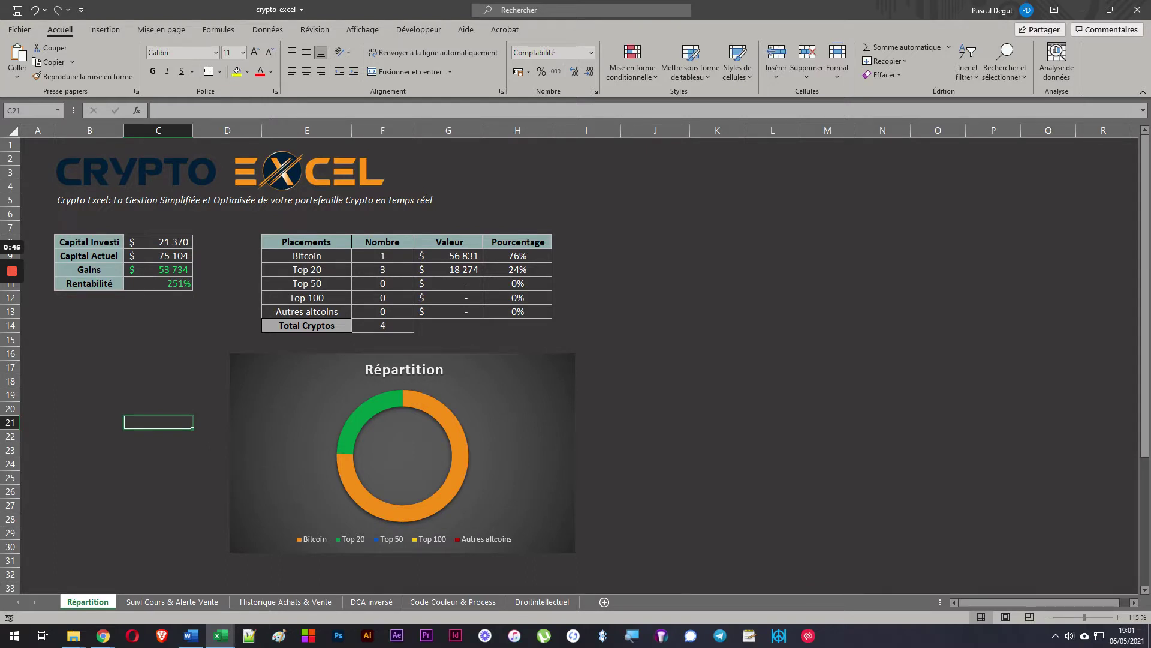
- Review the Historique Achats & Vente sheet from the Échange column to Capital Investi, including the Bitcoin sale's token count
{"action": "left_click", "coordinate": [280, 601]}
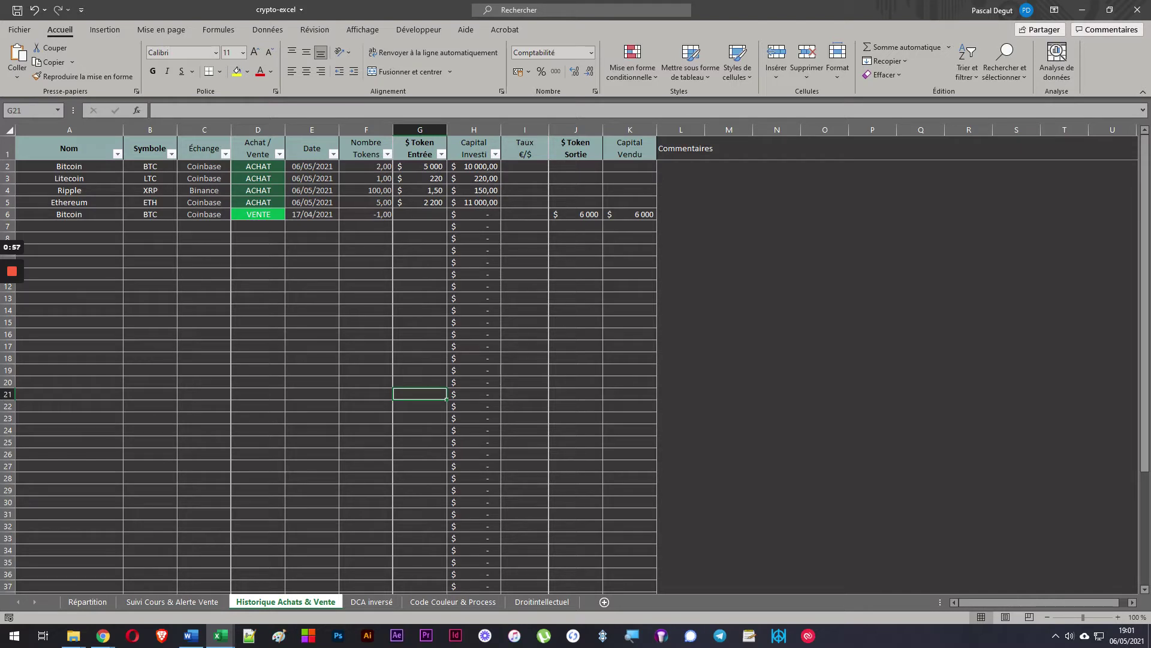
{"action": "left_click", "coordinate": [190, 129]}
{"action": "left_click", "coordinate": [298, 297]}
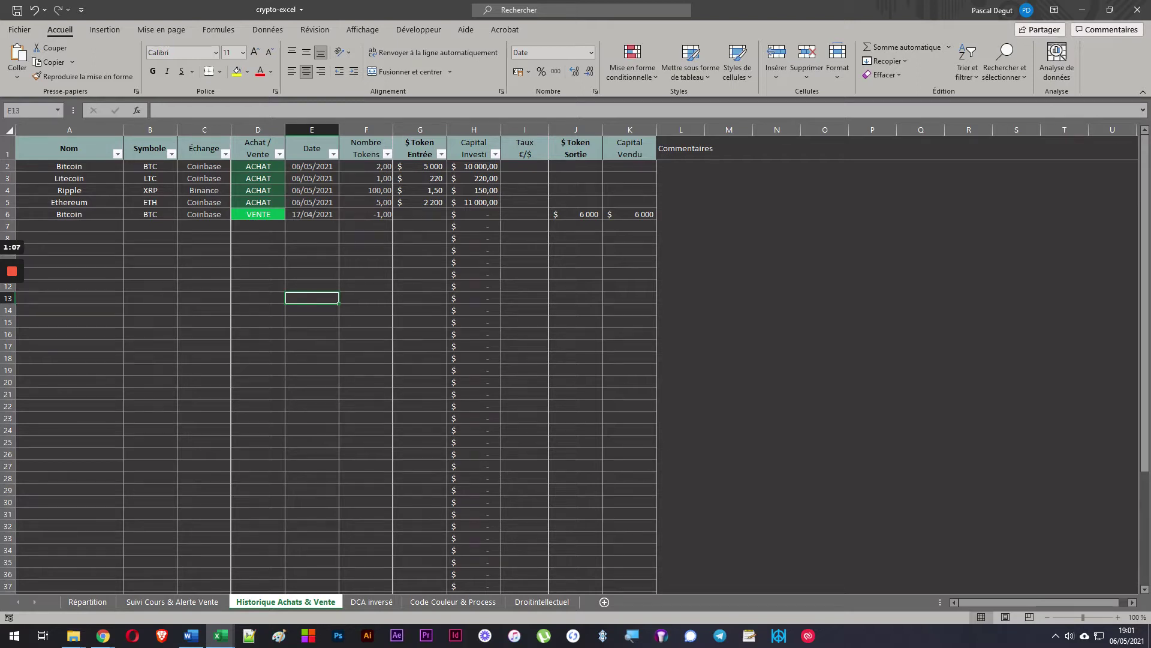
{"action": "left_click", "coordinate": [366, 214]}
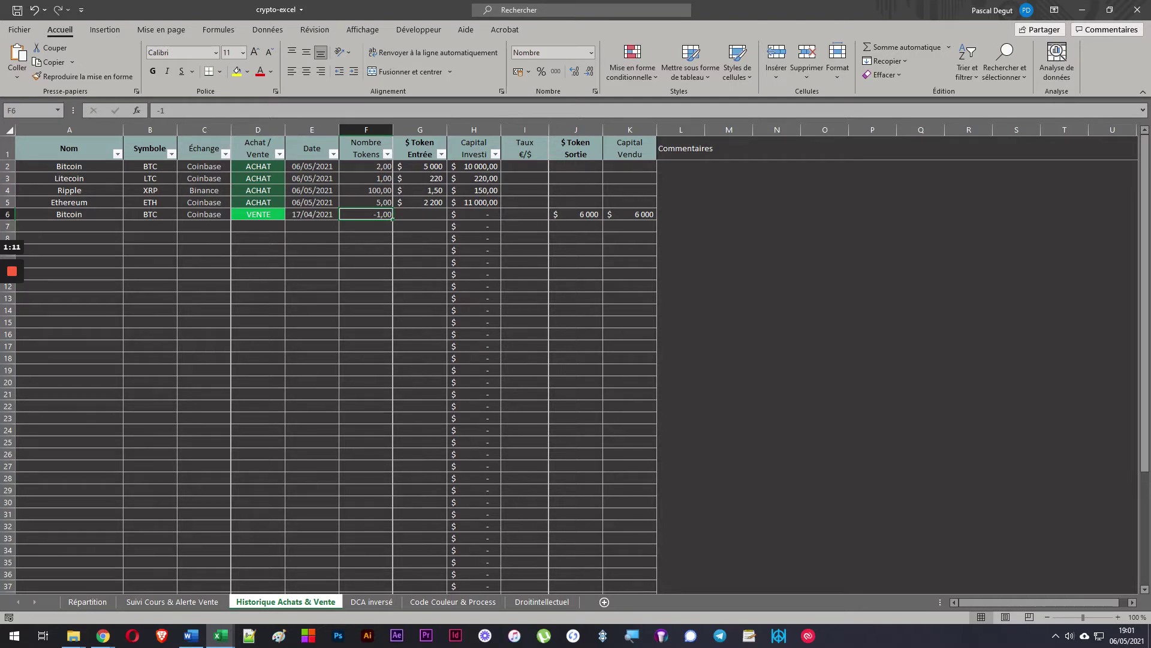
{"action": "left_click", "coordinate": [420, 129]}
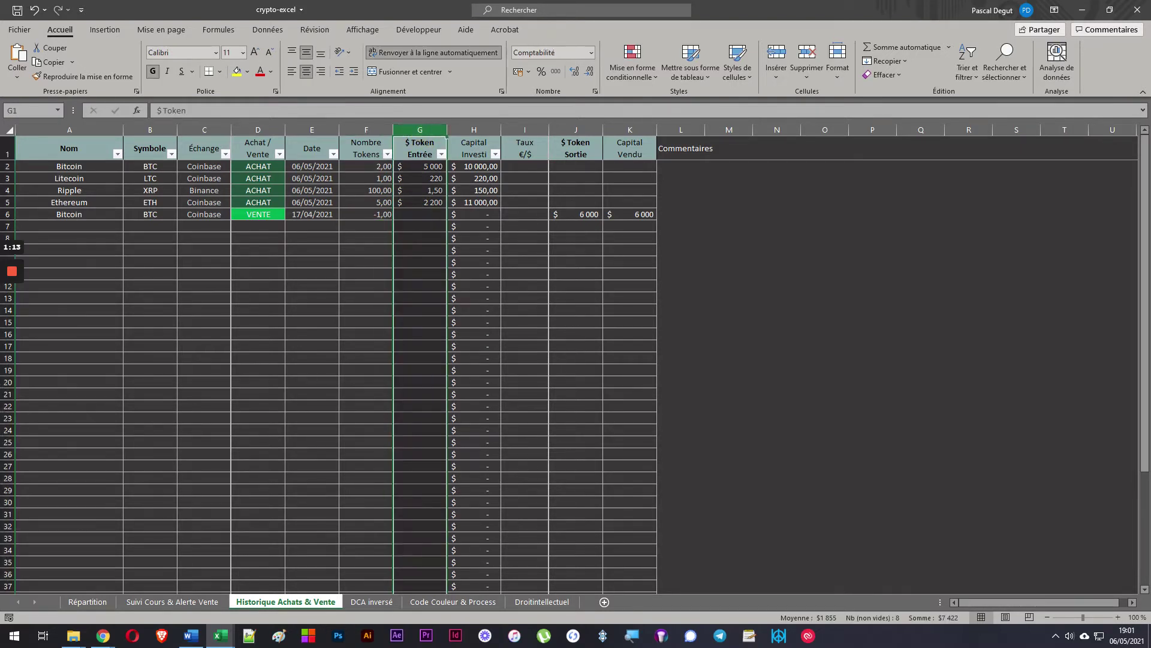
{"action": "left_click", "coordinate": [420, 178]}
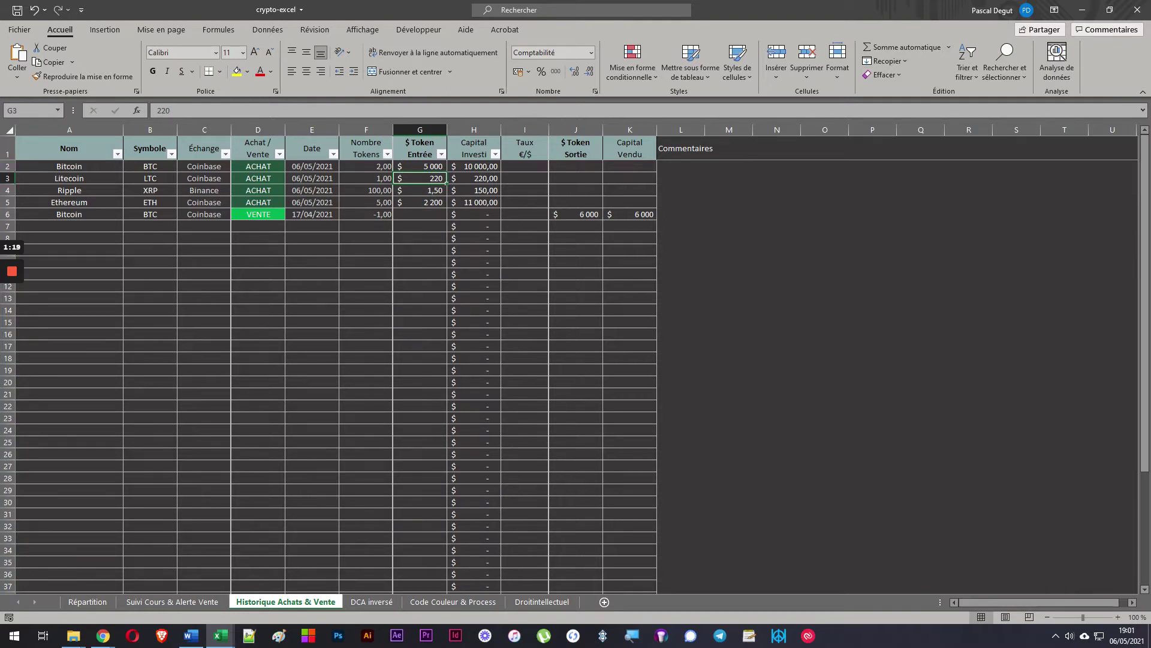
{"action": "left_click", "coordinate": [475, 214]}
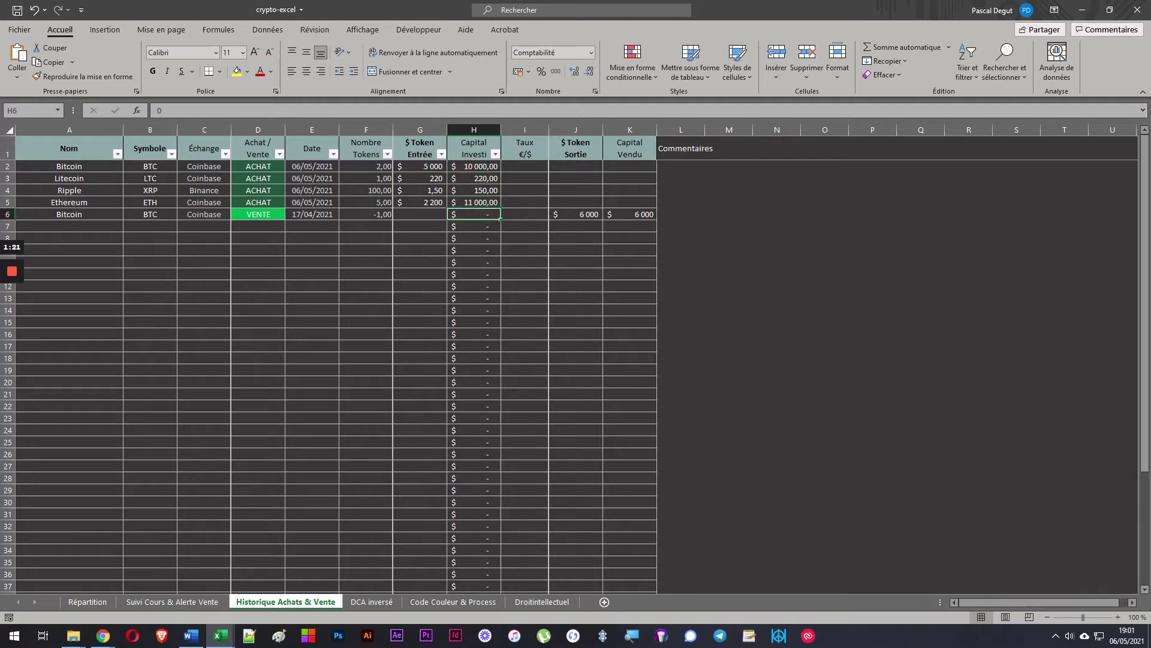
- Examine the Taux €/$, $ Token Sortie and Capital Vendu columns of the transaction history
{"action": "left_click_drag", "start_coordinate": [525, 167], "coordinate": [527, 352]}
{"action": "left_click", "coordinate": [527, 381]}
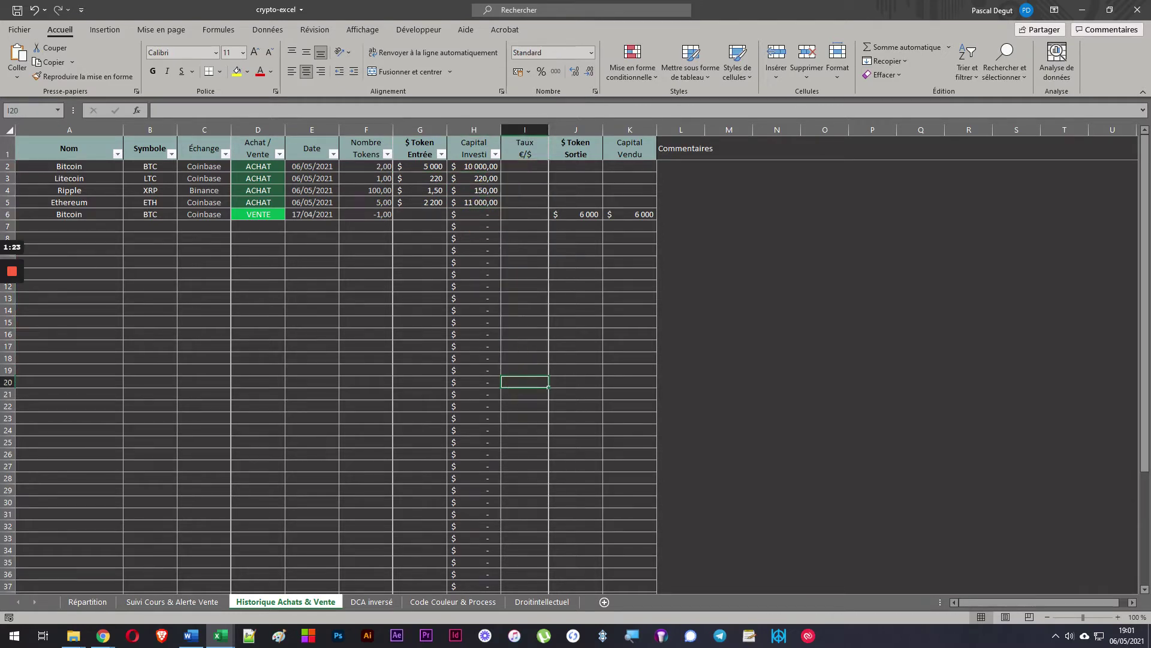
{"action": "scroll", "coordinate": [527, 382], "scroll_direction": "down", "scroll_amount": 4}
{"action": "scroll", "coordinate": [329, 376], "scroll_direction": "up", "scroll_amount": 4}
{"action": "left_click", "coordinate": [525, 178]}
{"action": "scroll", "coordinate": [524, 178], "scroll_direction": "down", "scroll_amount": 4}
{"action": "scroll", "coordinate": [525, 178], "scroll_direction": "up", "scroll_amount": 4}
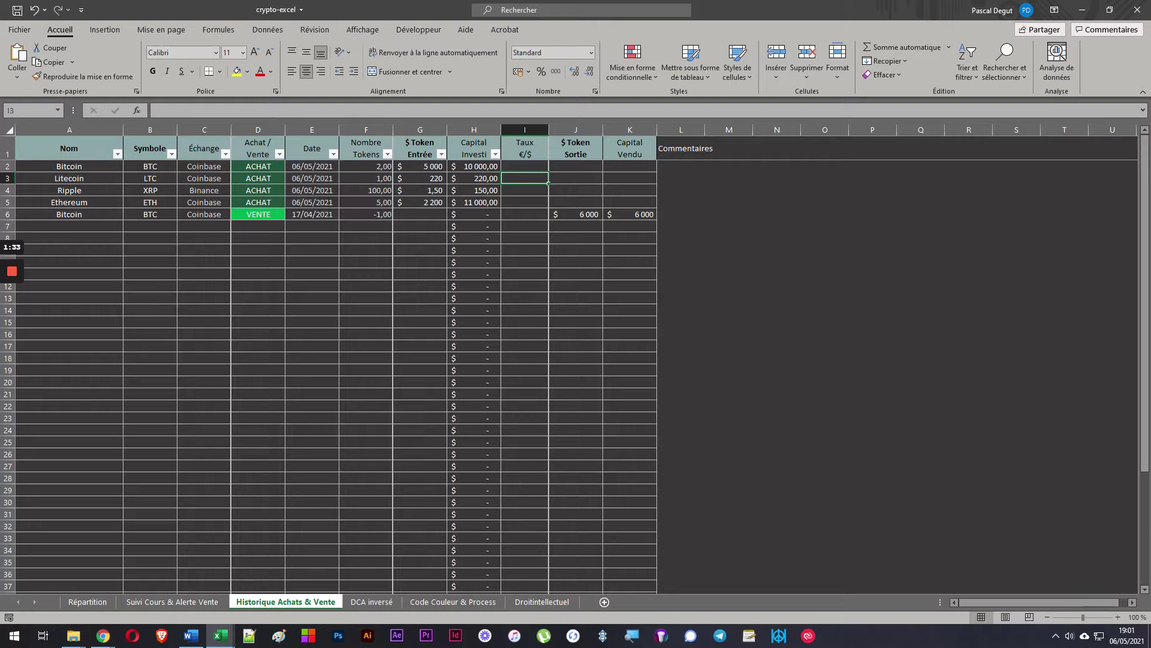
{"action": "left_click_drag", "start_coordinate": [576, 178], "coordinate": [629, 358]}
{"action": "left_click", "coordinate": [629, 414]}
- Inspect the Capital Investi and Capital Vendu total formulas beneath the transaction history
{"action": "scroll", "coordinate": [630, 414], "scroll_direction": "down", "scroll_amount": 7}
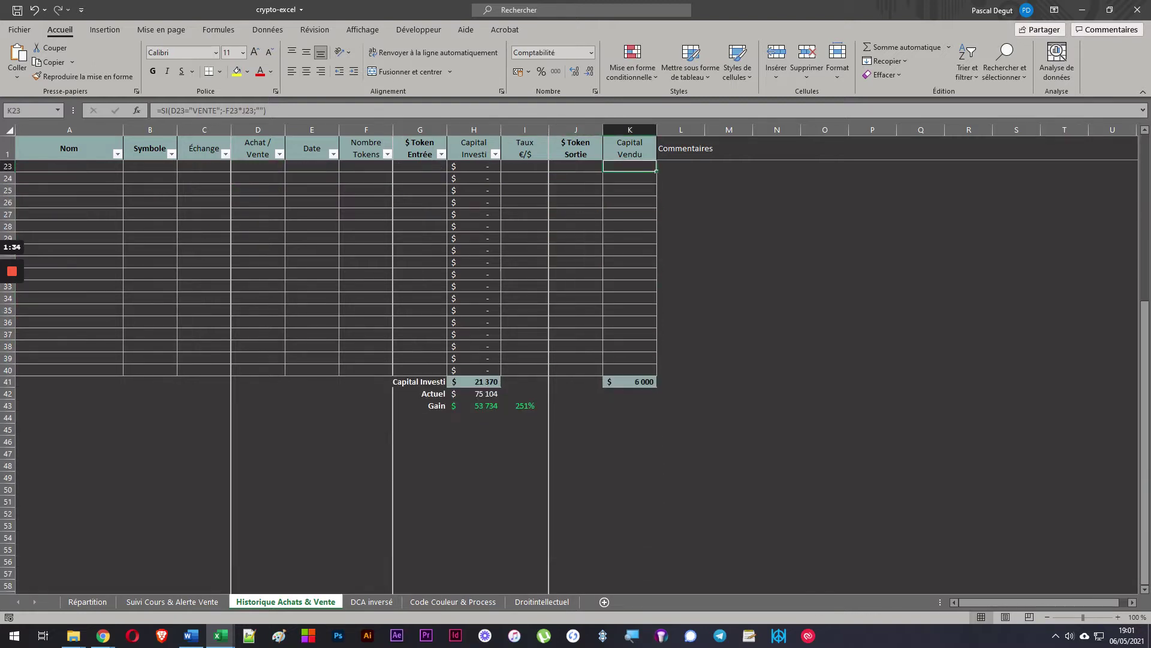
{"action": "scroll", "coordinate": [329, 360], "scroll_direction": "up", "scroll_amount": 7}
{"action": "scroll", "coordinate": [474, 345], "scroll_direction": "down", "scroll_amount": 8}
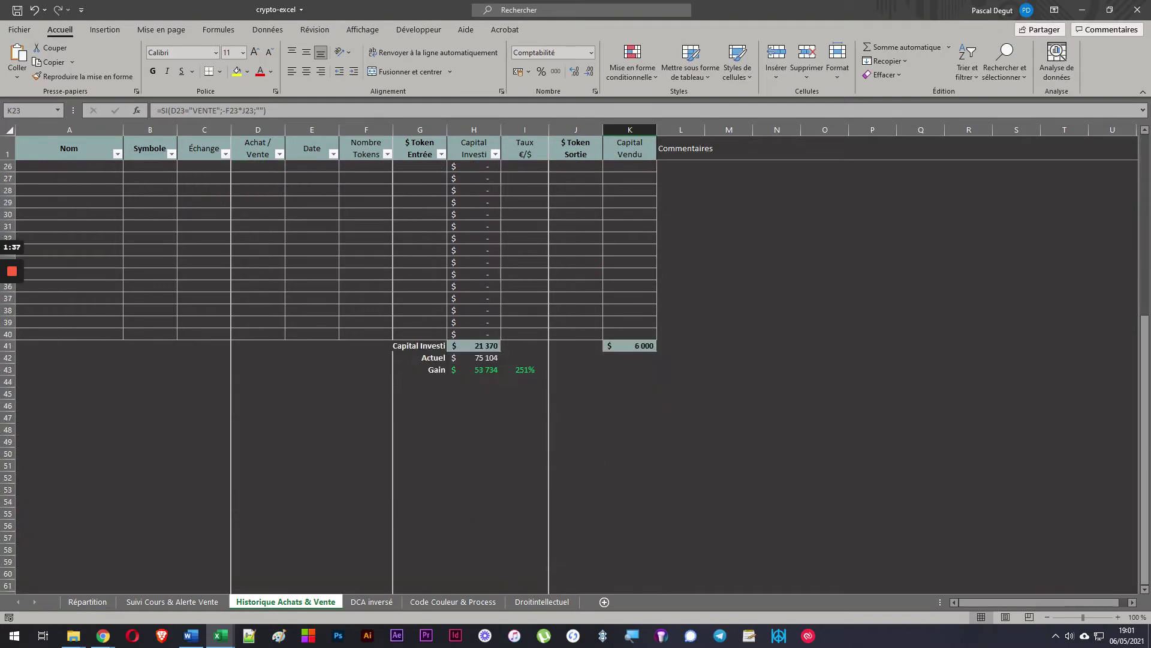
{"action": "left_click", "coordinate": [476, 345]}
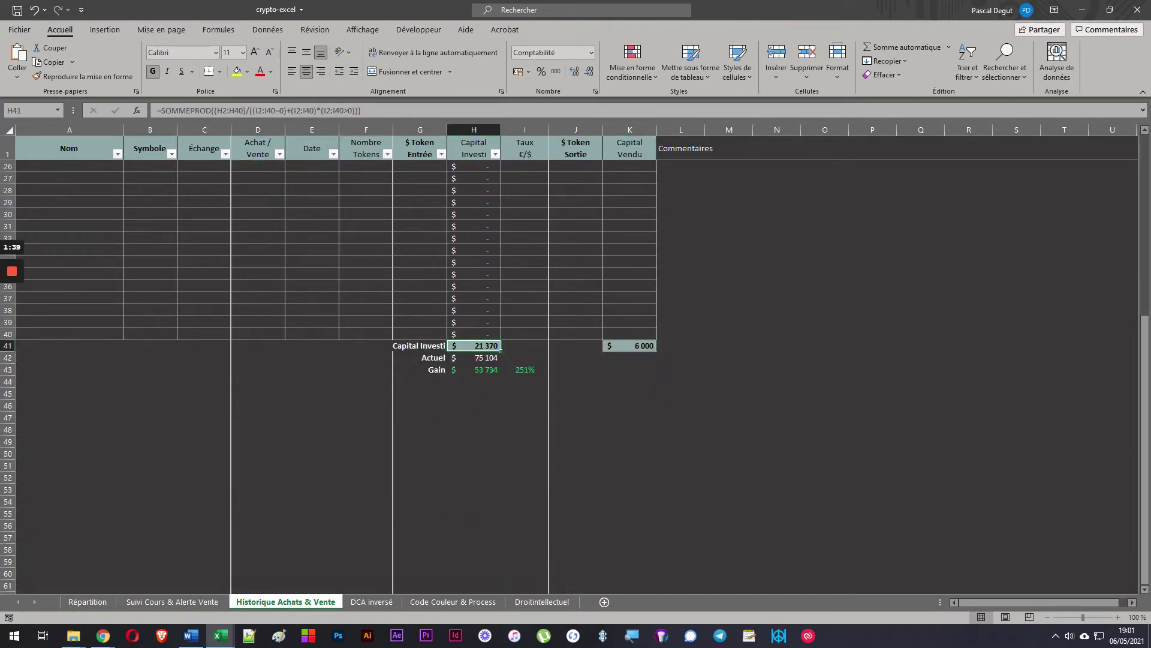
{"action": "scroll", "coordinate": [569, 359], "scroll_direction": "up", "scroll_amount": 3}
{"action": "left_click", "coordinate": [639, 452]}
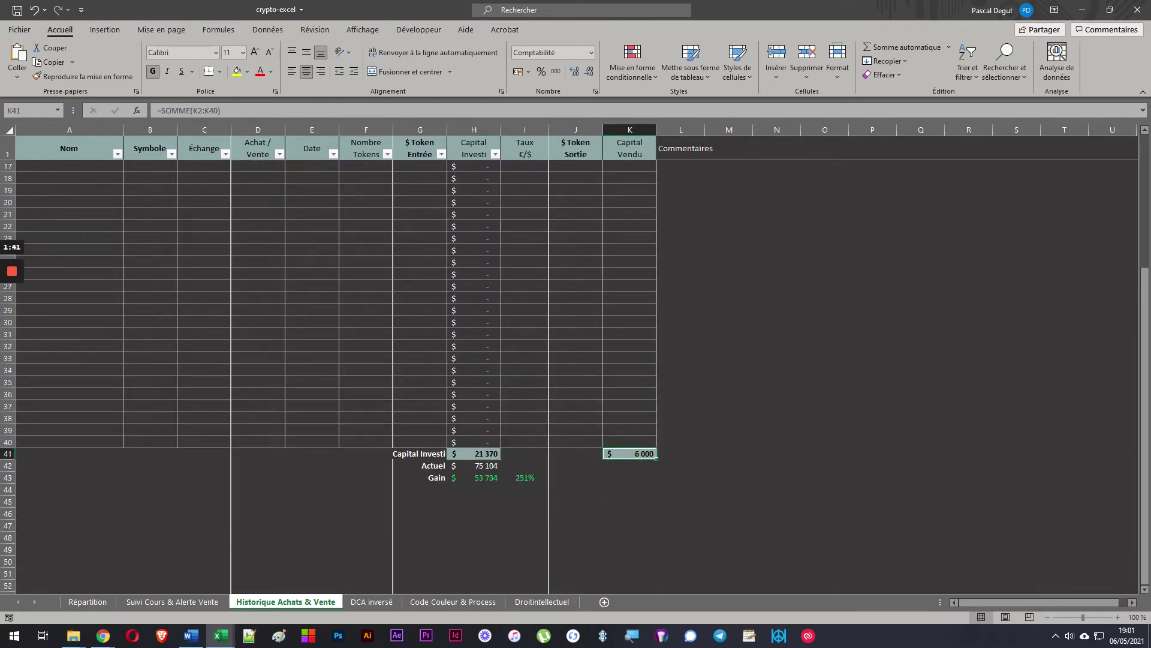
{"action": "scroll", "coordinate": [638, 453], "scroll_direction": "up", "scroll_amount": 5}
{"action": "scroll", "coordinate": [639, 453], "scroll_direction": "down", "scroll_amount": 6}
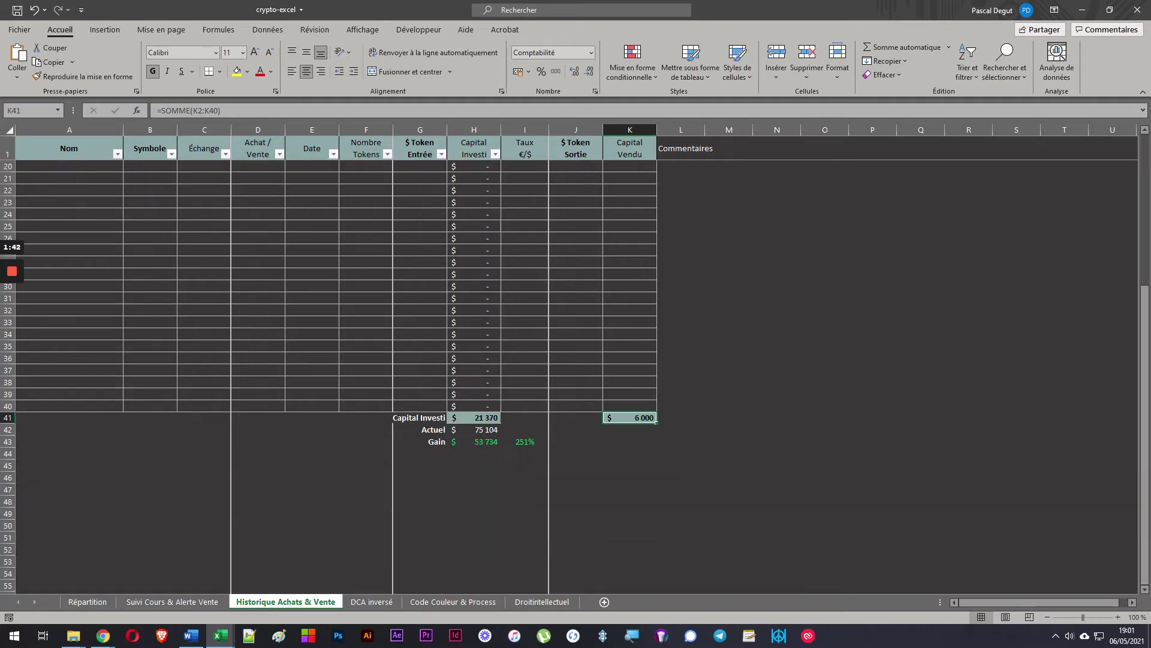
- Compare the coin list on the Suivi Cours & Alerte Vente sheet with the Bitcoin sale row in Historique Achats & Vente
{"action": "left_click", "coordinate": [162, 601]}
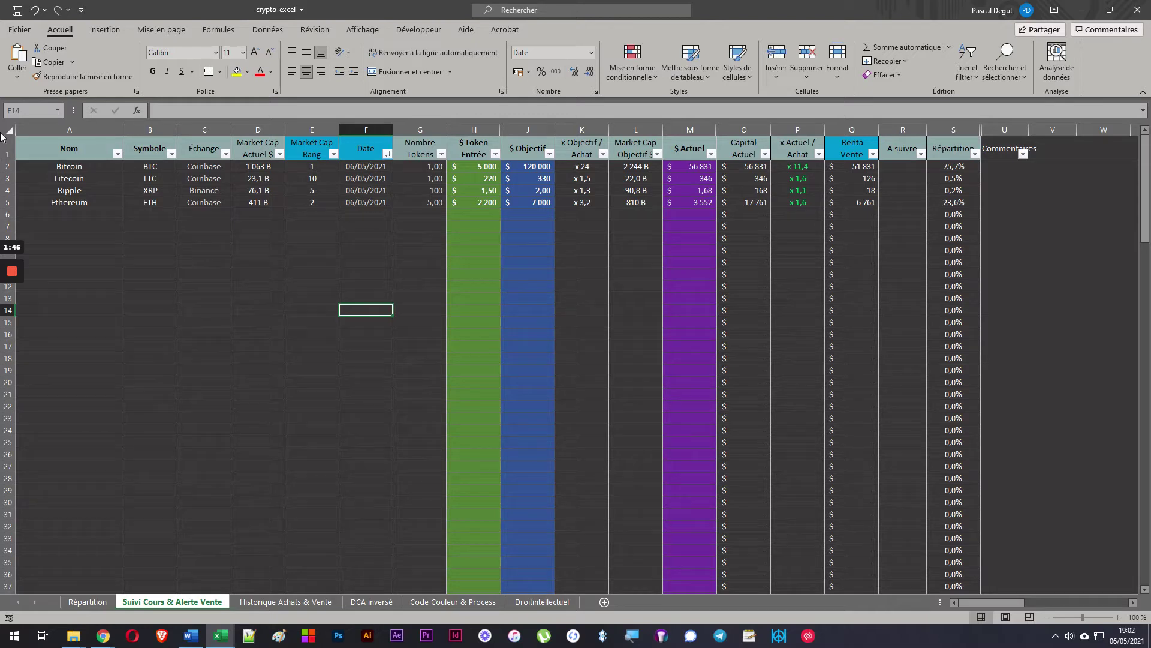
{"action": "left_click", "coordinate": [835, 439]}
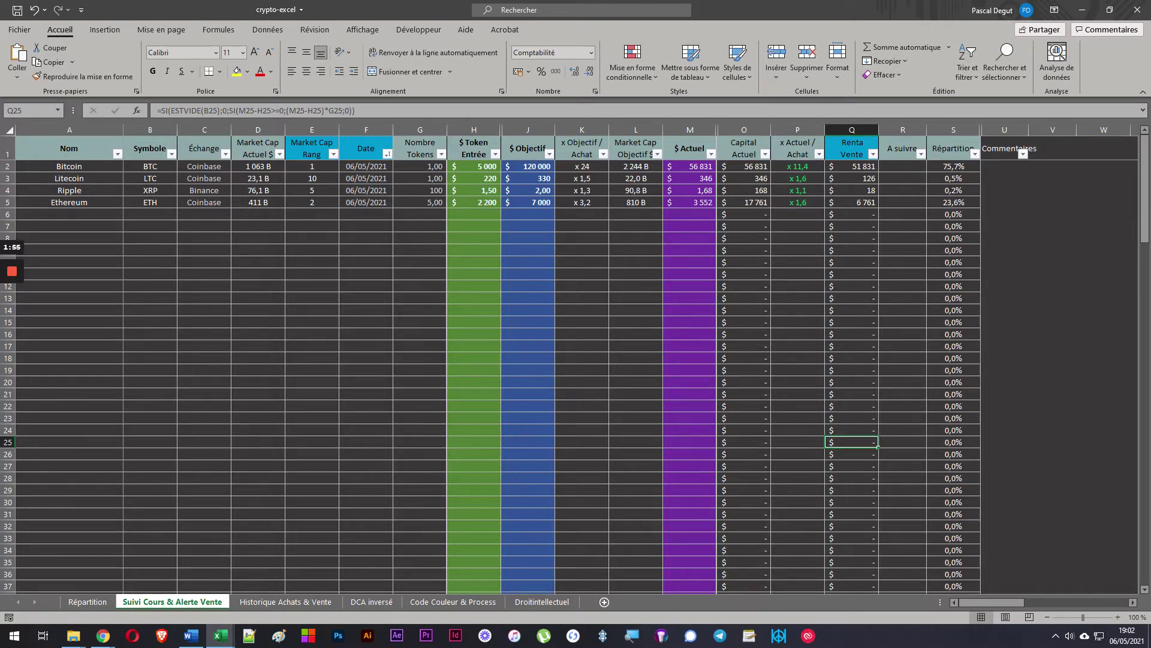
{"action": "left_click", "coordinate": [285, 602]}
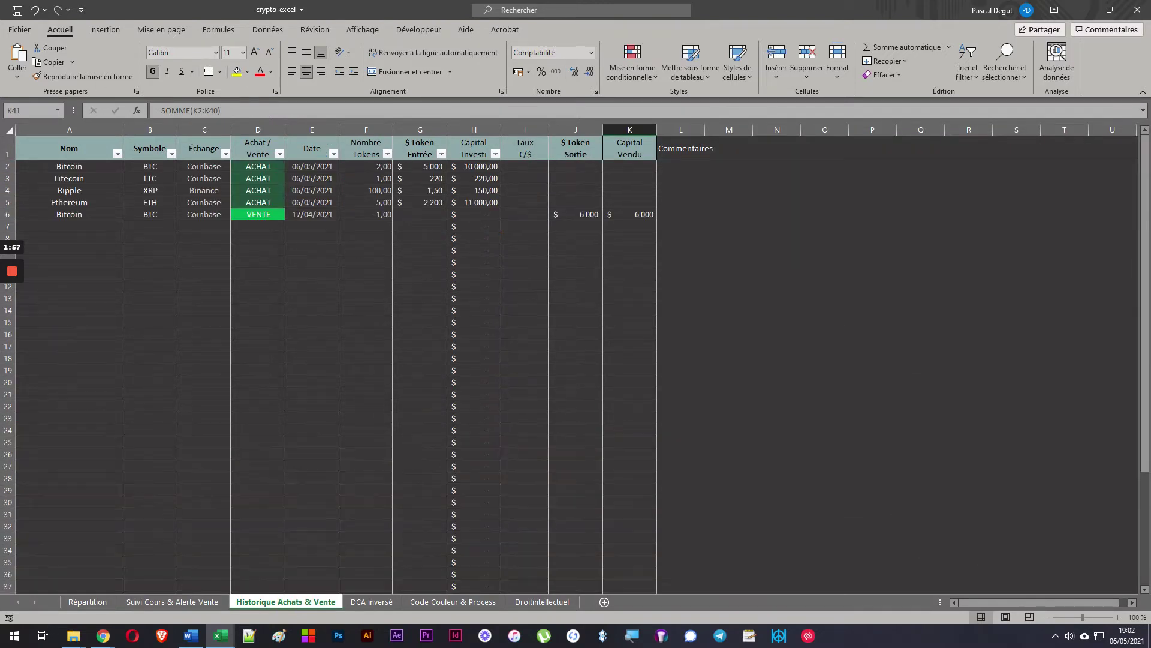
{"action": "left_click", "coordinate": [153, 216]}
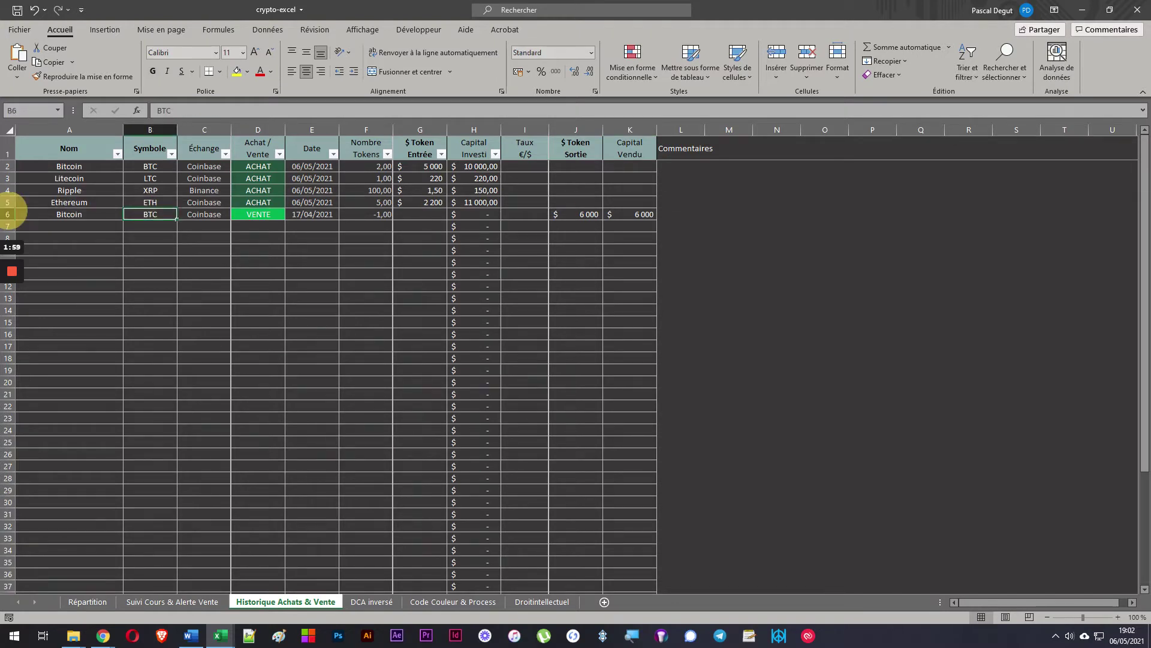
- Examine the Market Cap Actuel $, Market Cap Rang and Date columns on the Suivi Cours & Alerte Vente sheet
{"action": "left_click", "coordinate": [198, 600]}
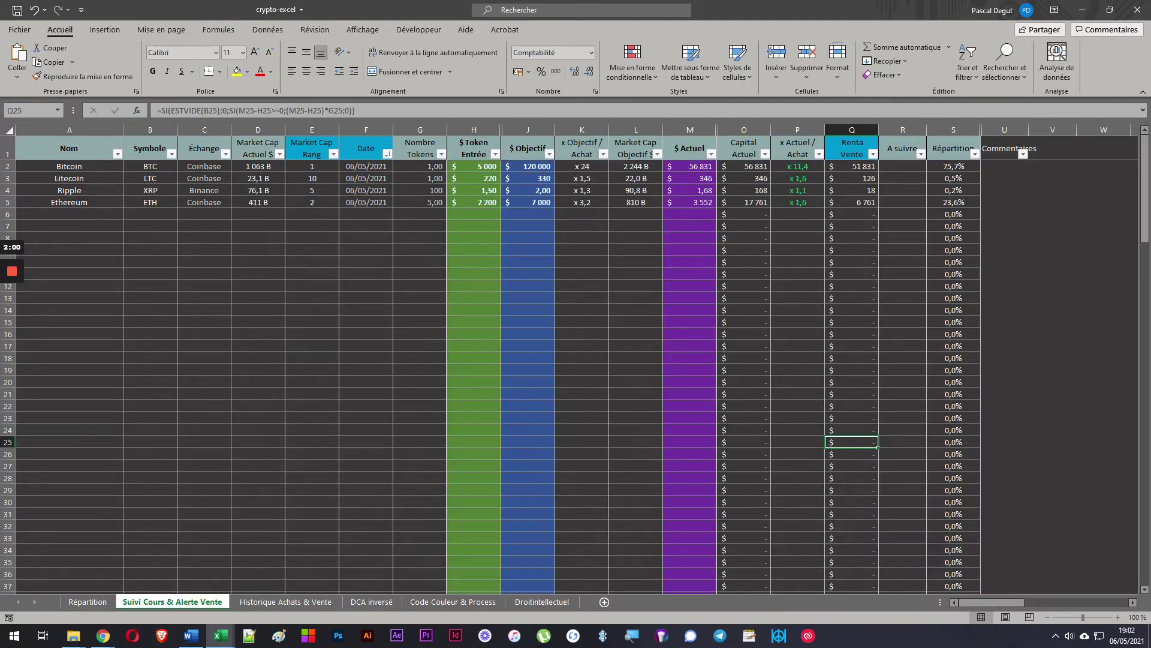
{"action": "left_click", "coordinate": [258, 130]}
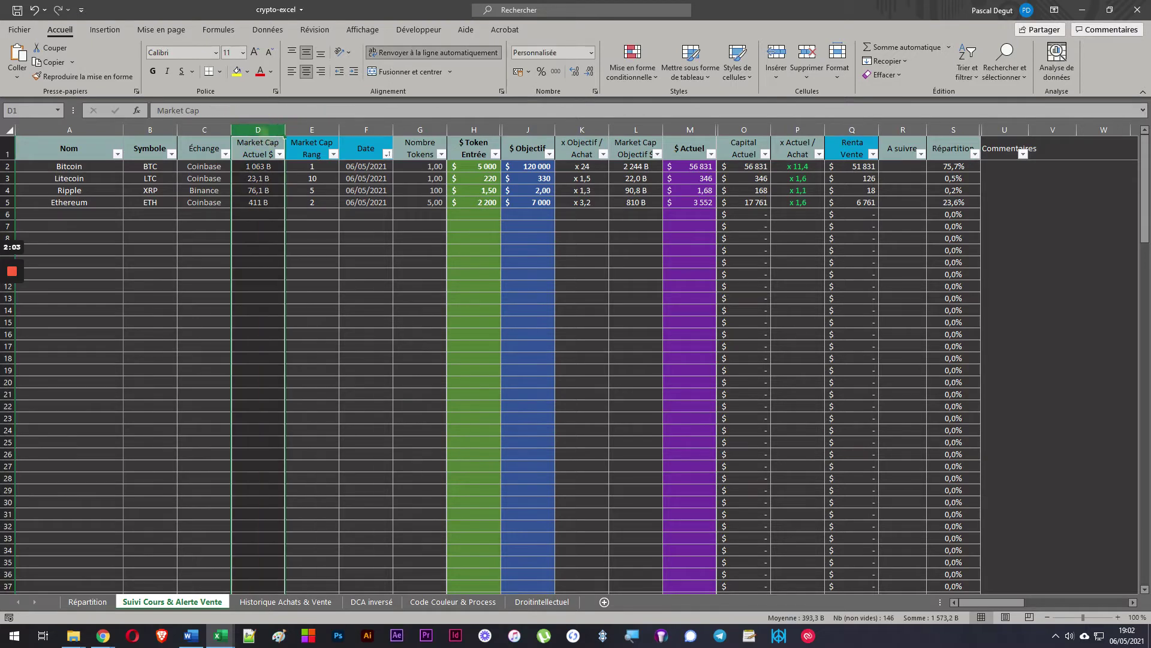
{"action": "left_click", "coordinate": [264, 251]}
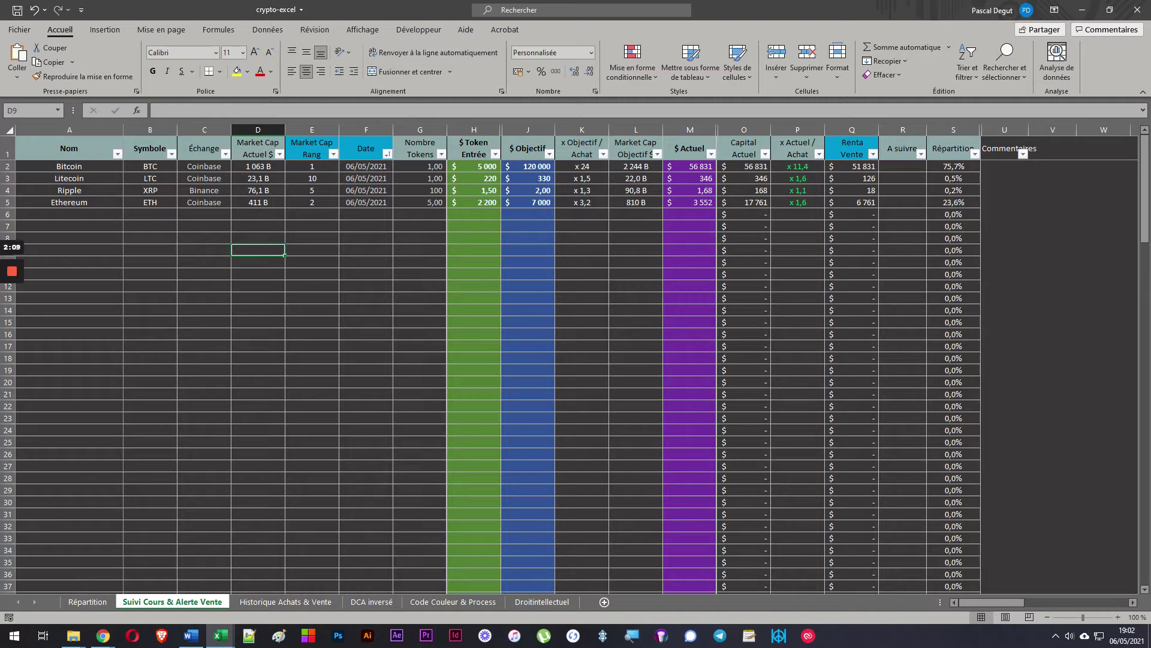
{"action": "left_click", "coordinate": [312, 167]}
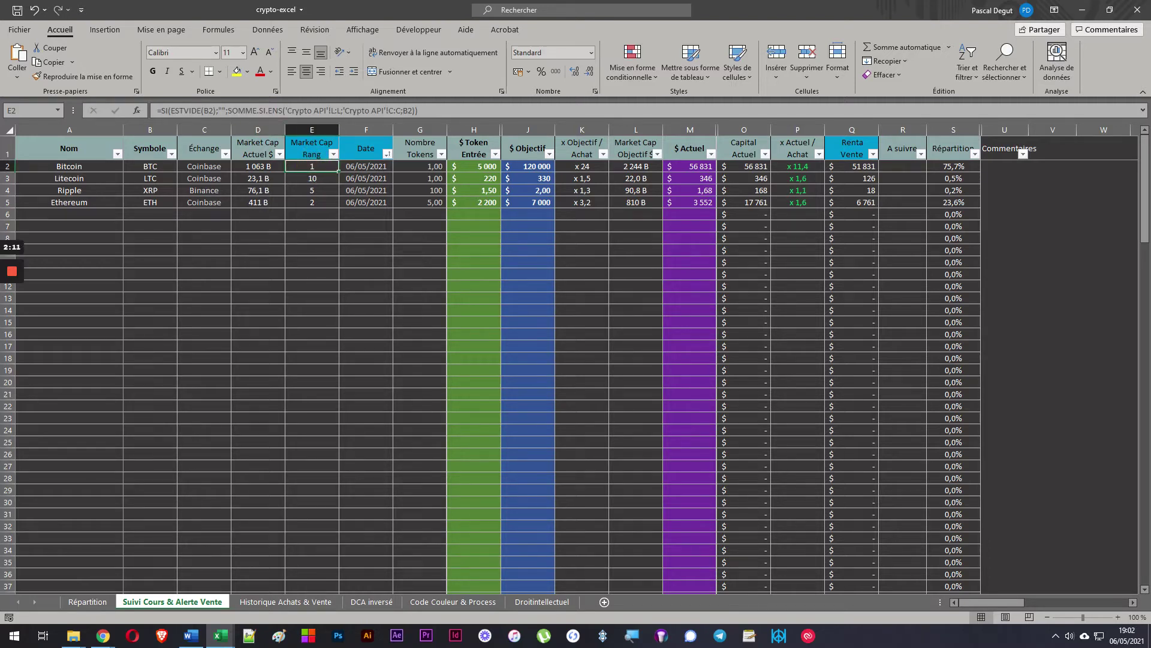
{"action": "left_click", "coordinate": [310, 202]}
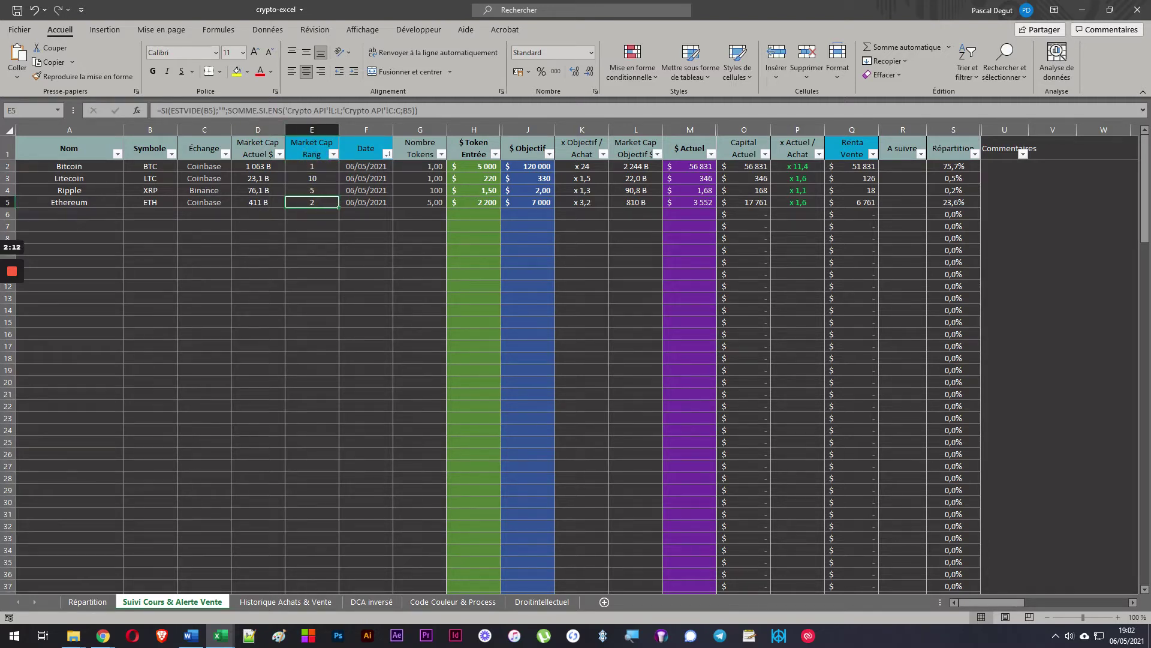
{"action": "left_click", "coordinate": [360, 202]}
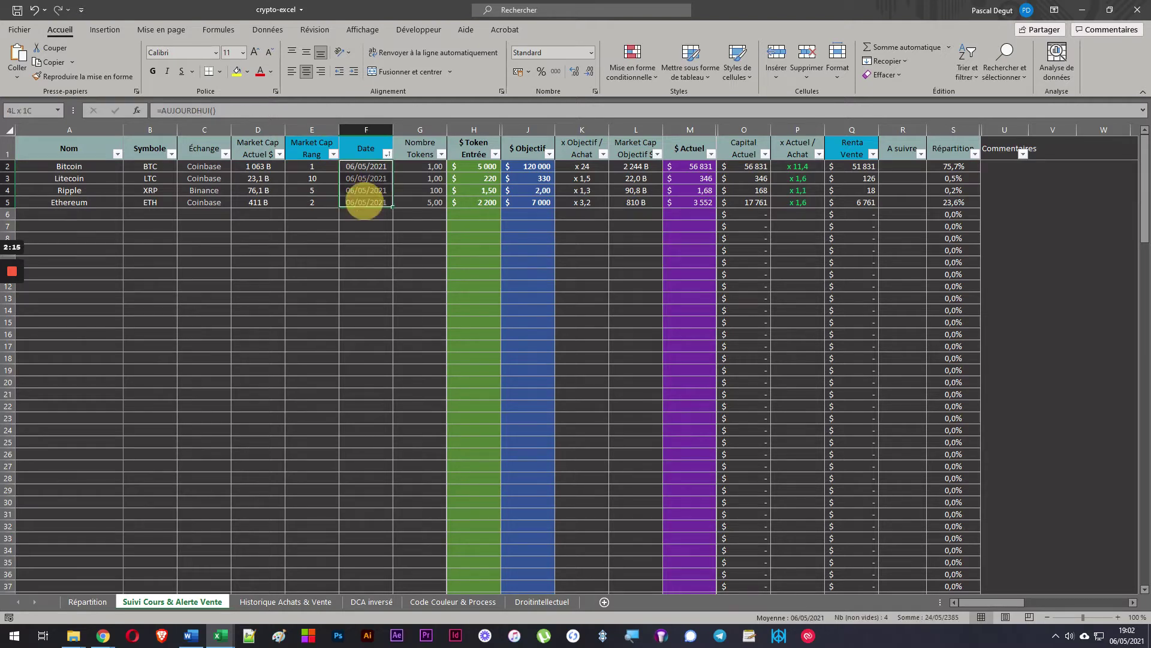
{"action": "left_click", "coordinate": [367, 238]}
{"action": "left_click", "coordinate": [365, 130]}
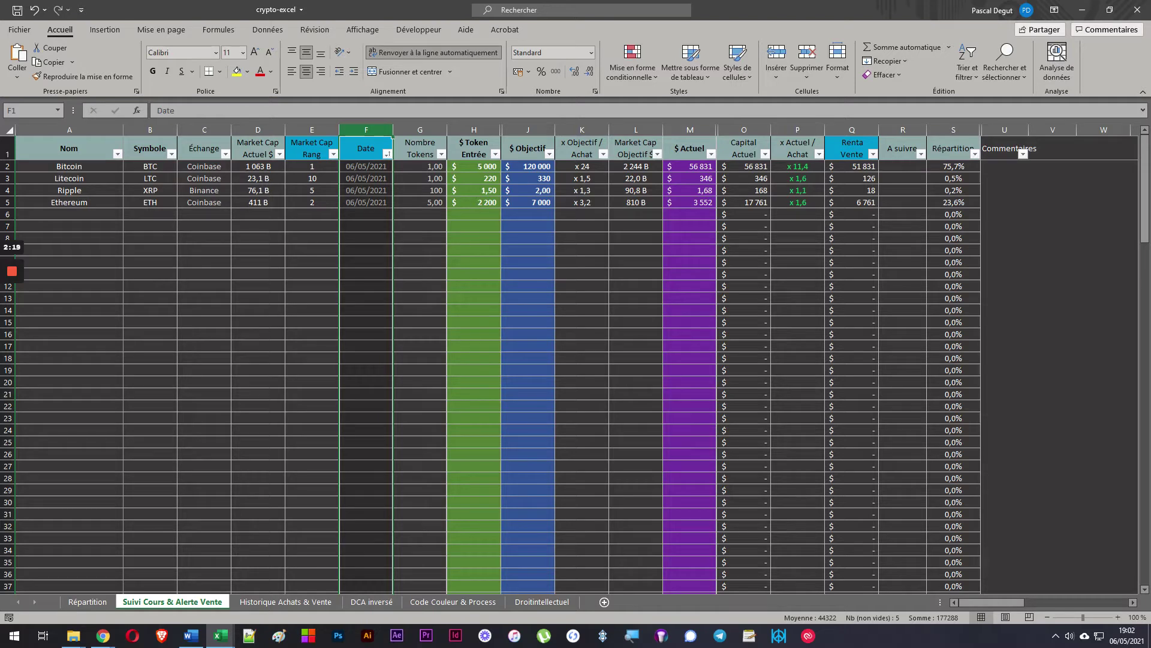
- Check Bitcoin's Nombre Tokens formula in the tracking table against its purchase row in Historique Achats & Vente
{"action": "left_click", "coordinate": [413, 166]}
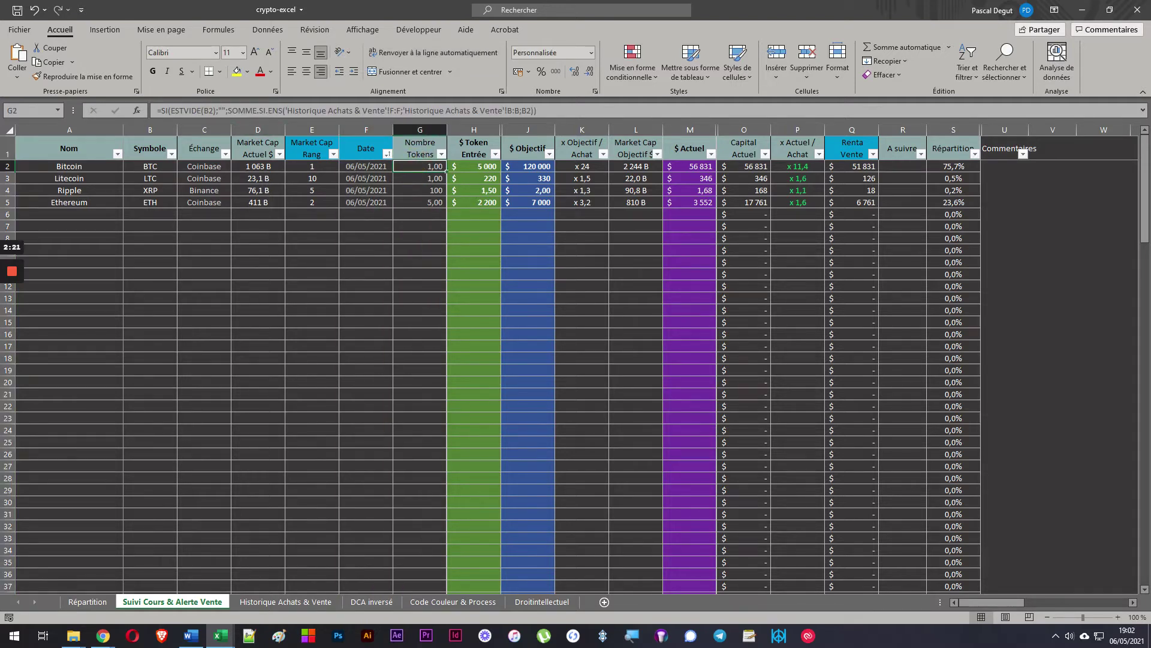
{"action": "left_click", "coordinate": [290, 603]}
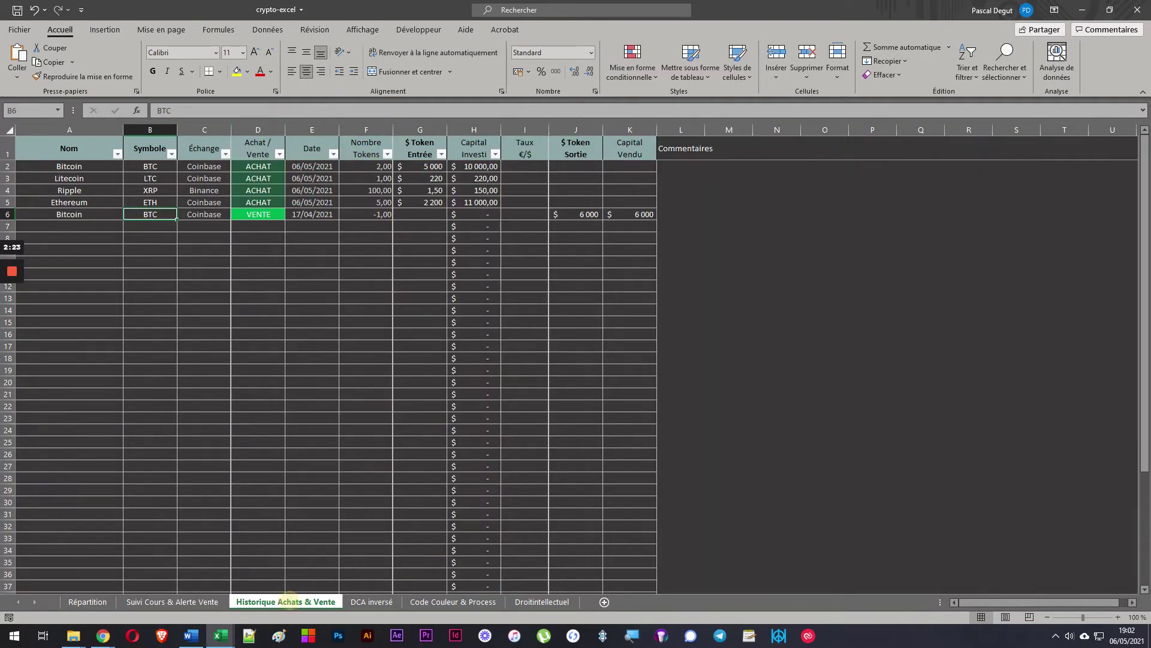
{"action": "left_click", "coordinate": [366, 167]}
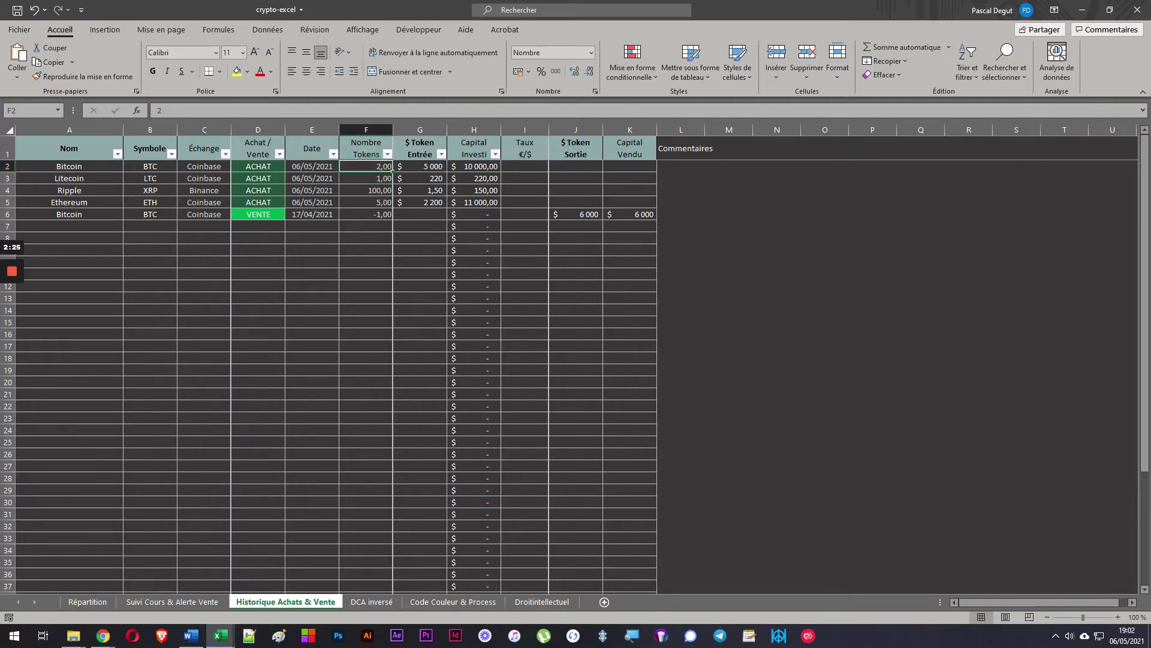
- Inspect the $ Token Entrée formula for Bitcoin and an empty row on the Suivi Cours & Alerte Vente sheet
{"action": "left_click", "coordinate": [169, 601]}
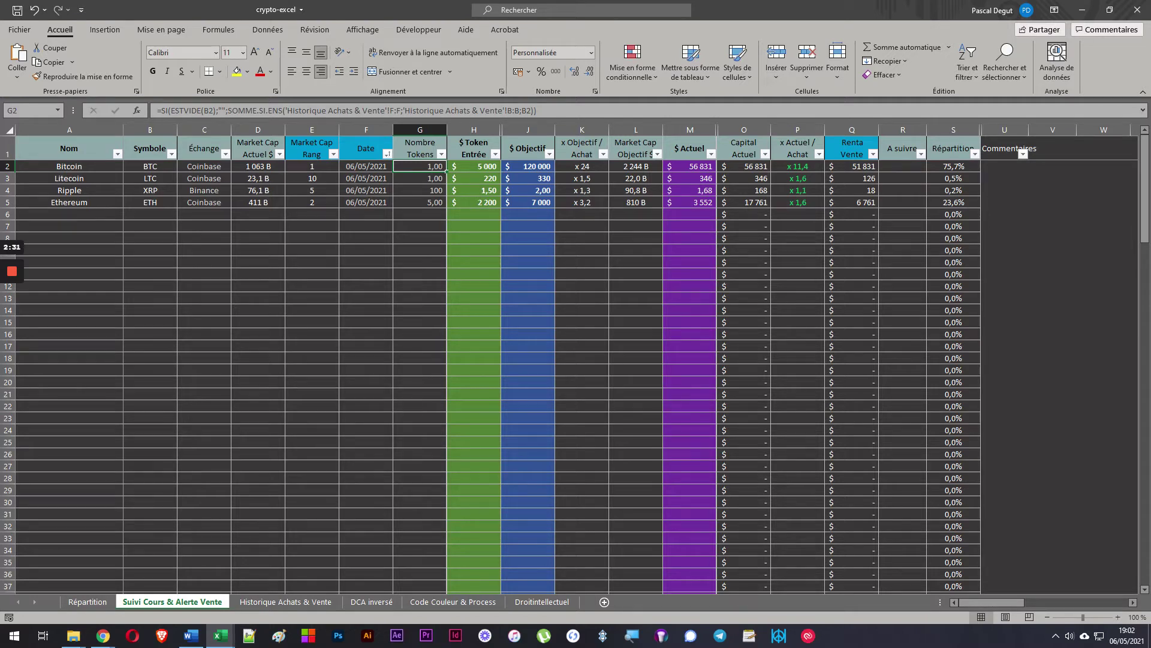
{"action": "left_click", "coordinate": [474, 168]}
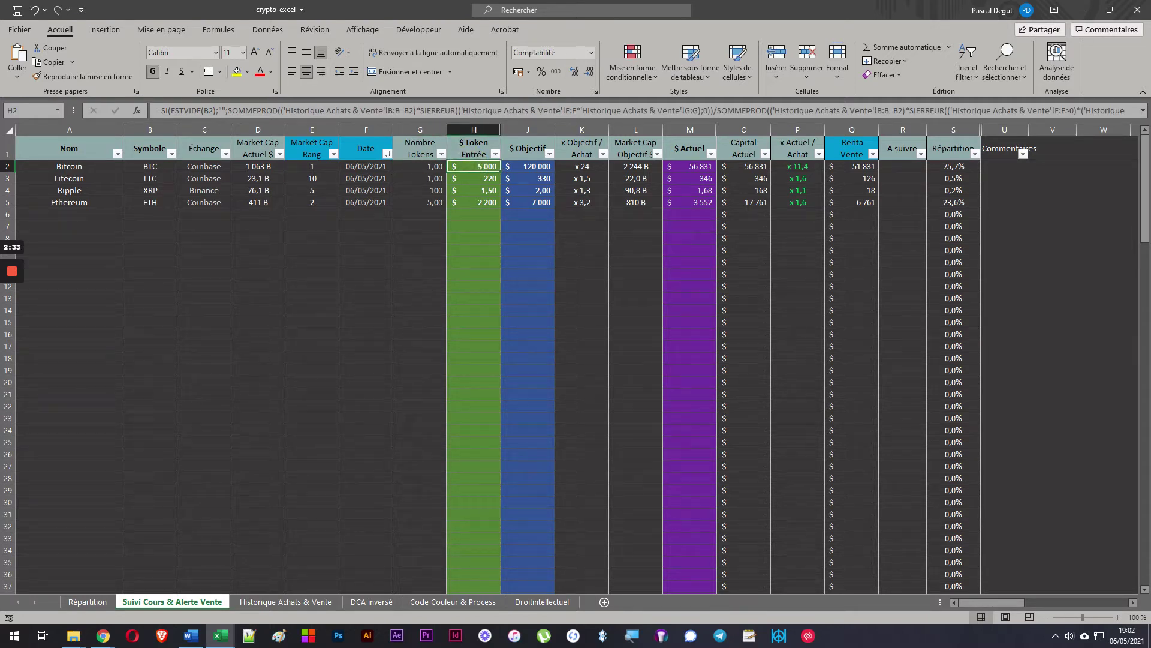
{"action": "left_click", "coordinate": [375, 226]}
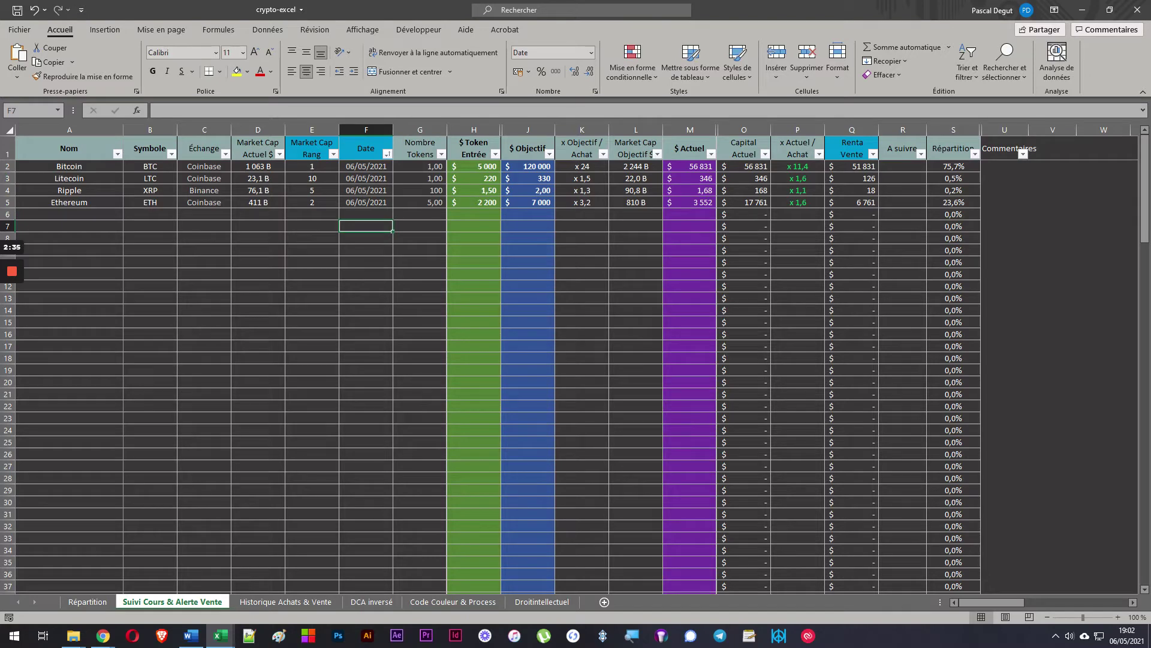
{"action": "left_click", "coordinate": [470, 165]}
{"action": "left_click", "coordinate": [471, 248]}
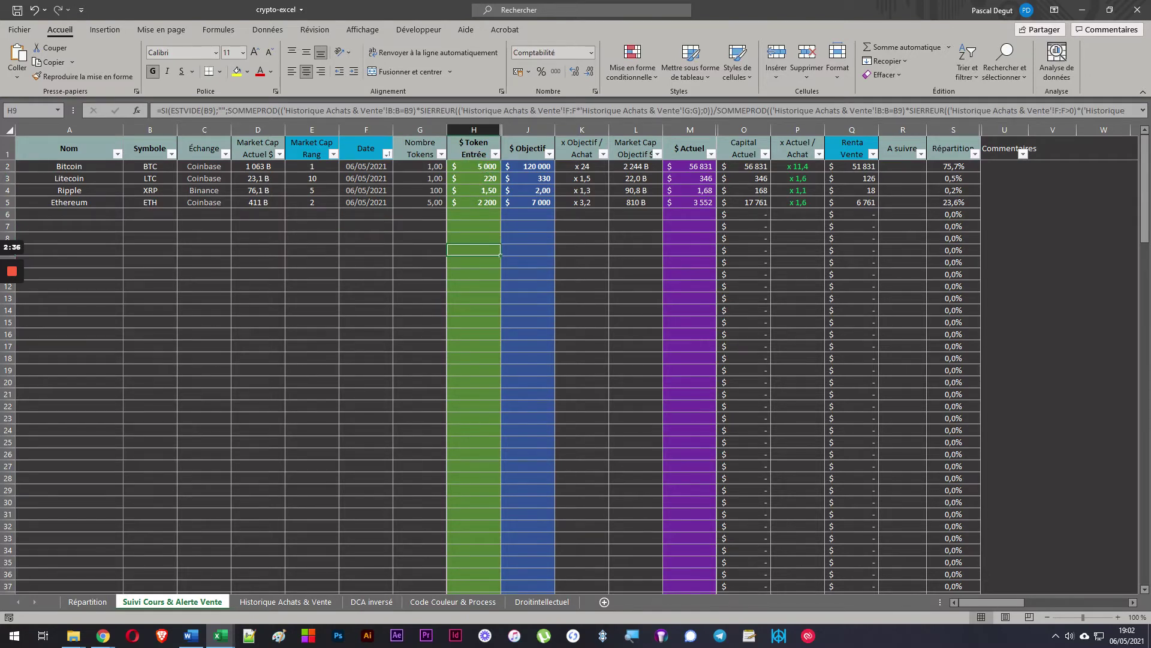
- Fill row 7 of the Historique Achats & Vente sheet with the Bitcoin, BTC and Coinbase entries from the row above
{"action": "left_click", "coordinate": [273, 601]}
{"action": "left_click", "coordinate": [69, 226]}
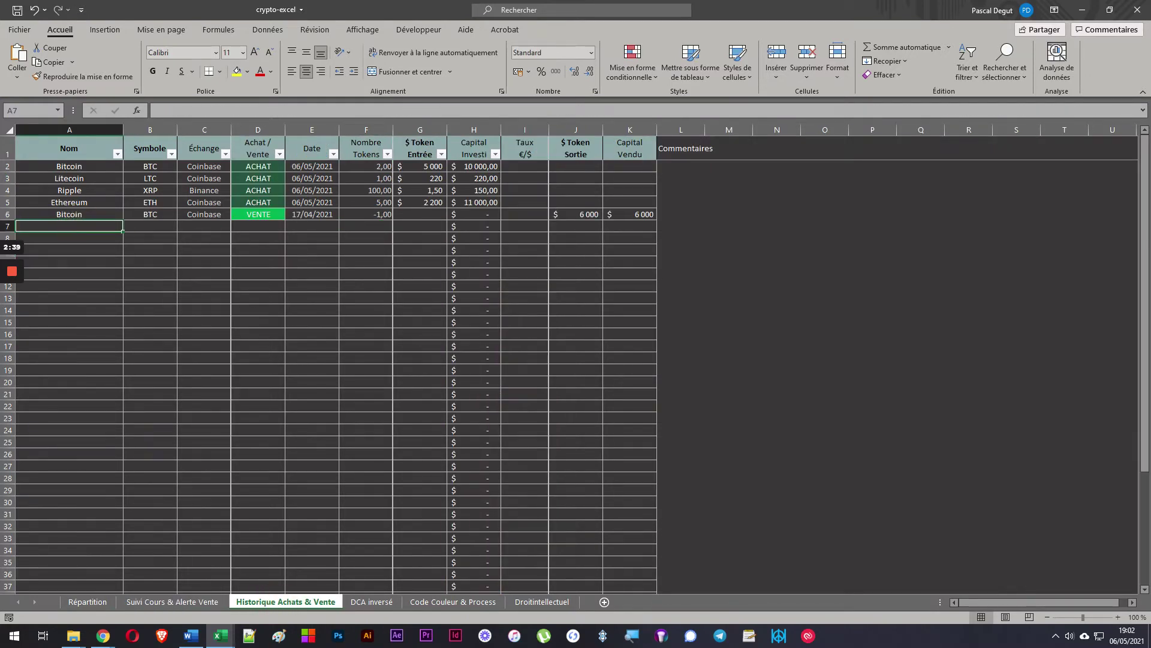
{"action": "left_click_drag", "start_coordinate": [69, 214], "coordinate": [184, 242]}
{"action": "key", "text": "ctrl+d"}
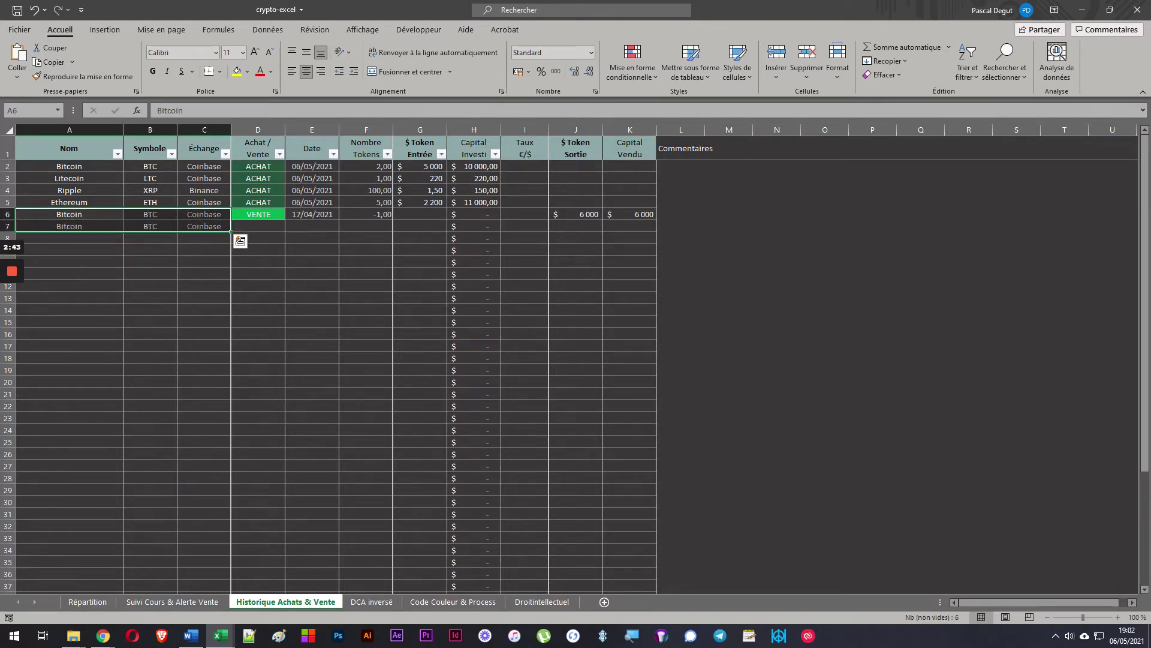
- Mark the new Bitcoin transaction in row 7 as ACHAT and date it 06/05/2021
{"action": "left_click", "coordinate": [258, 226]}
{"action": "type", "text": "a"}
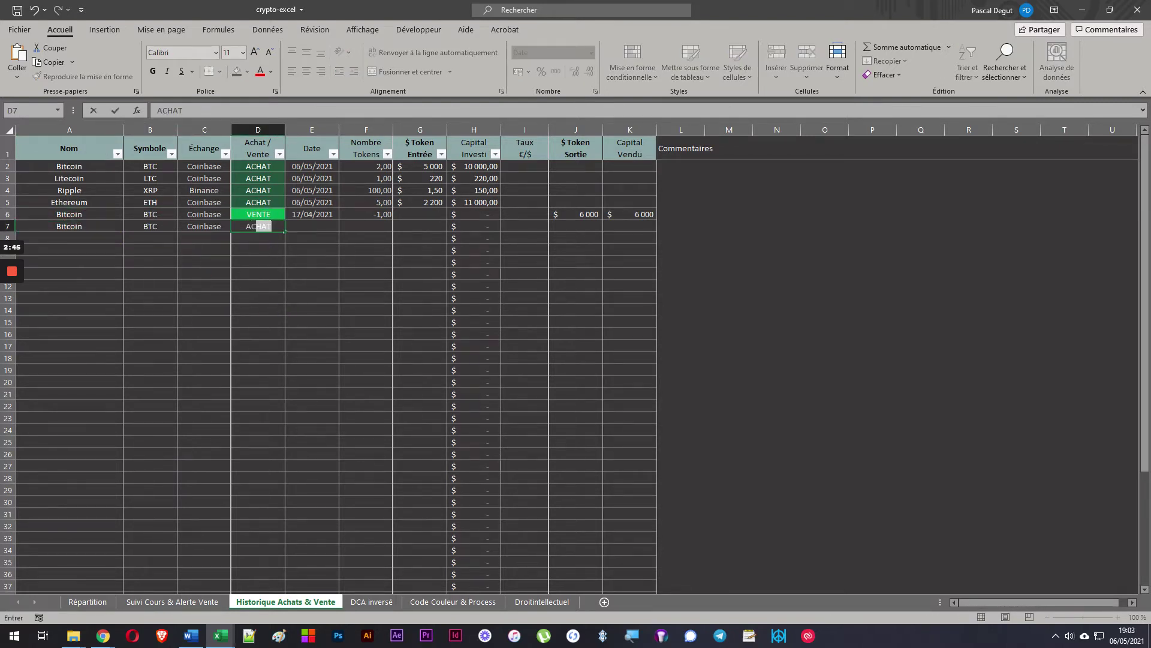
{"action": "key", "text": "Return"}
{"action": "left_click", "coordinate": [297, 231]}
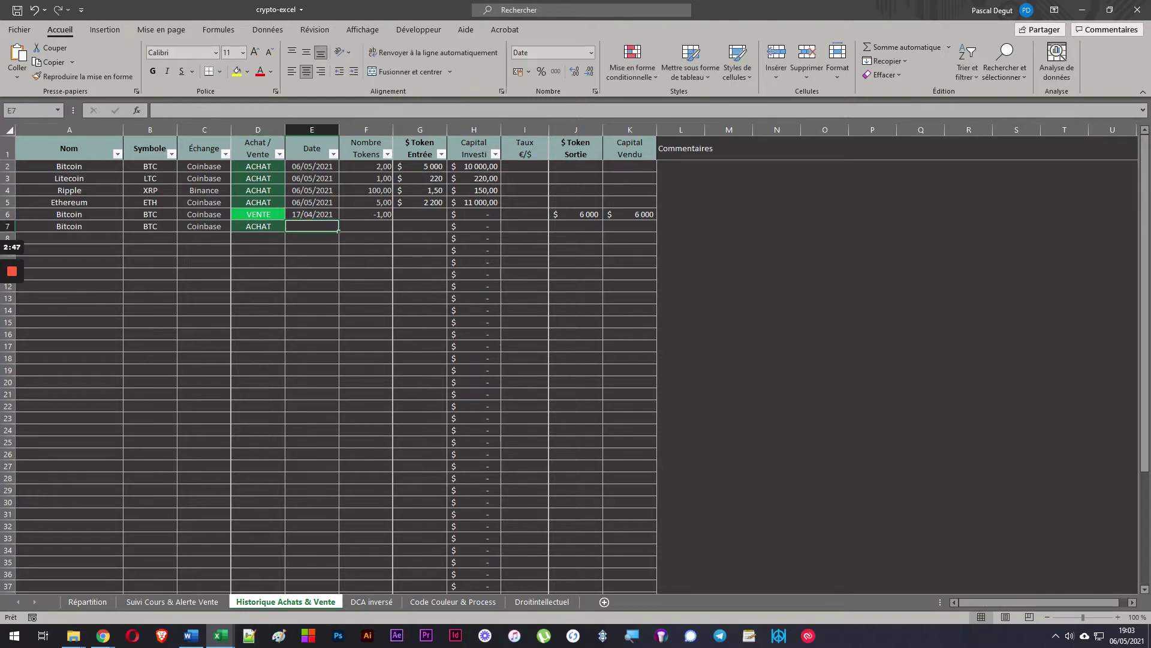
{"action": "key", "text": "ctrl+semicolon"}
{"action": "key", "text": "Return"}
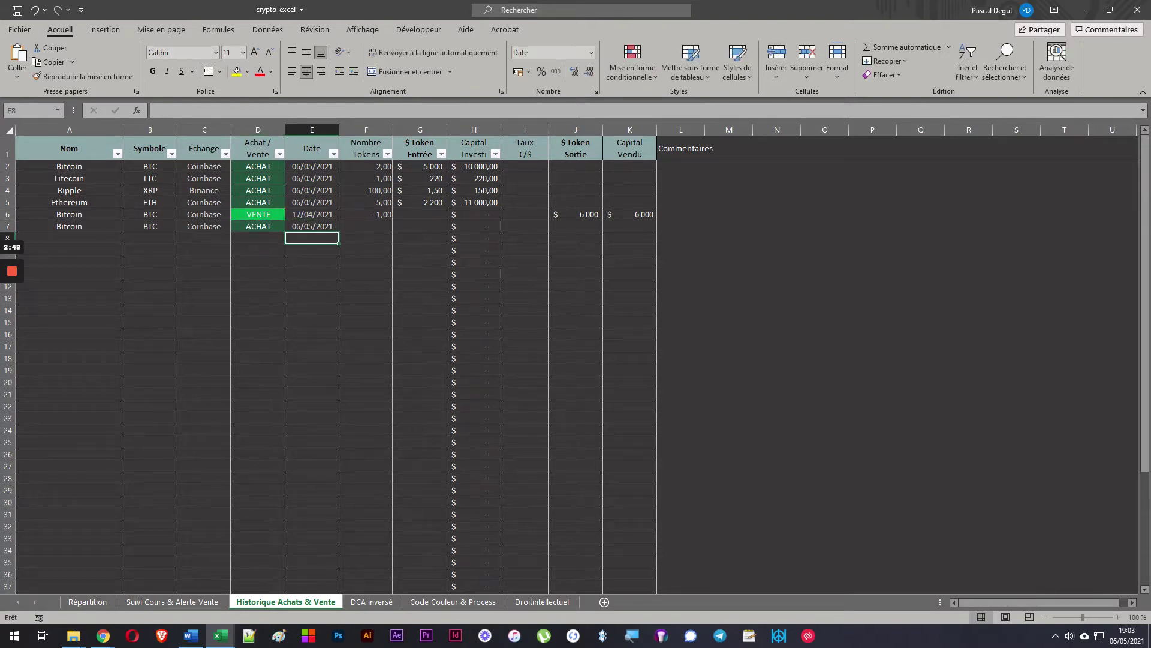
- Enter 5 tokens at a $ Token Entrée price of 65000 for the Bitcoin purchase in row 7
{"action": "left_click", "coordinate": [367, 226]}
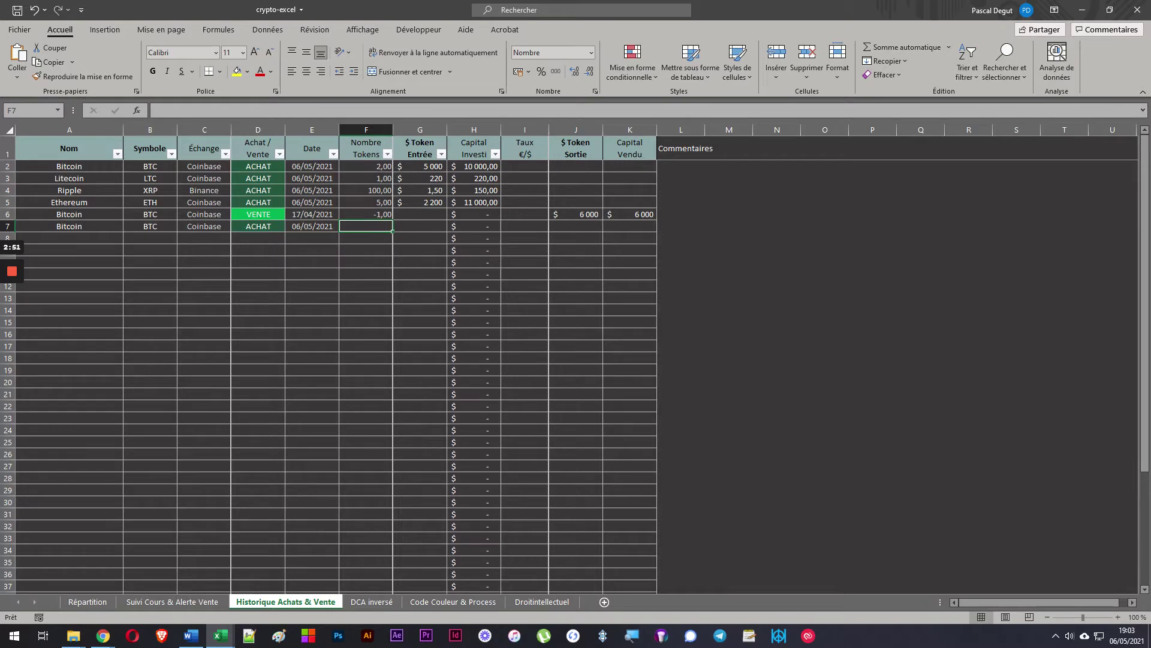
{"action": "type", "text": "5"}
{"action": "left_click", "coordinate": [420, 226]}
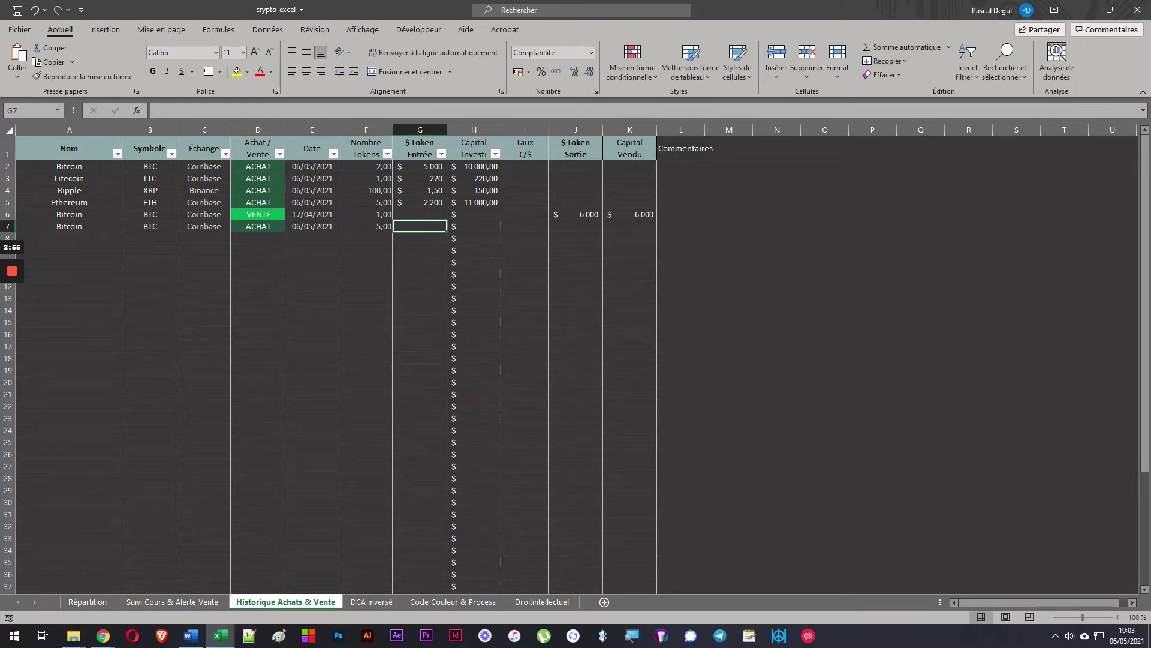
{"action": "type", "text": "65000"}
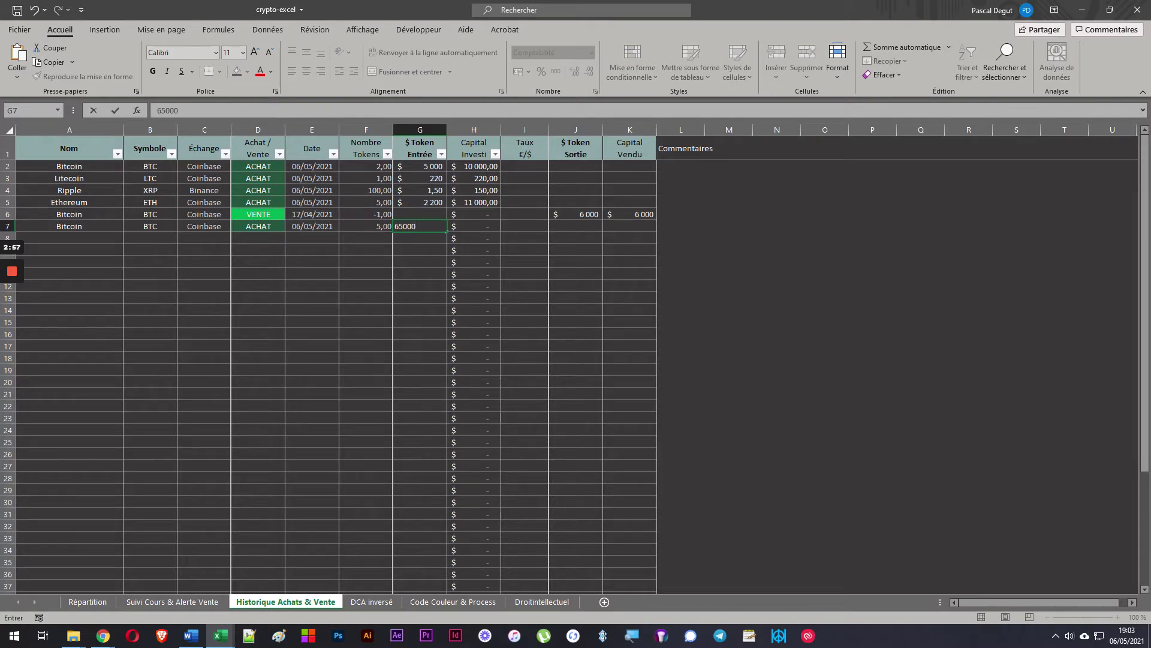
{"action": "key", "text": "Return"}
- Check Bitcoin's recalculated Nombre Tokens and $ Token Entrée on the Suivi Cours & Alerte Vente sheet
{"action": "left_click", "coordinate": [168, 602]}
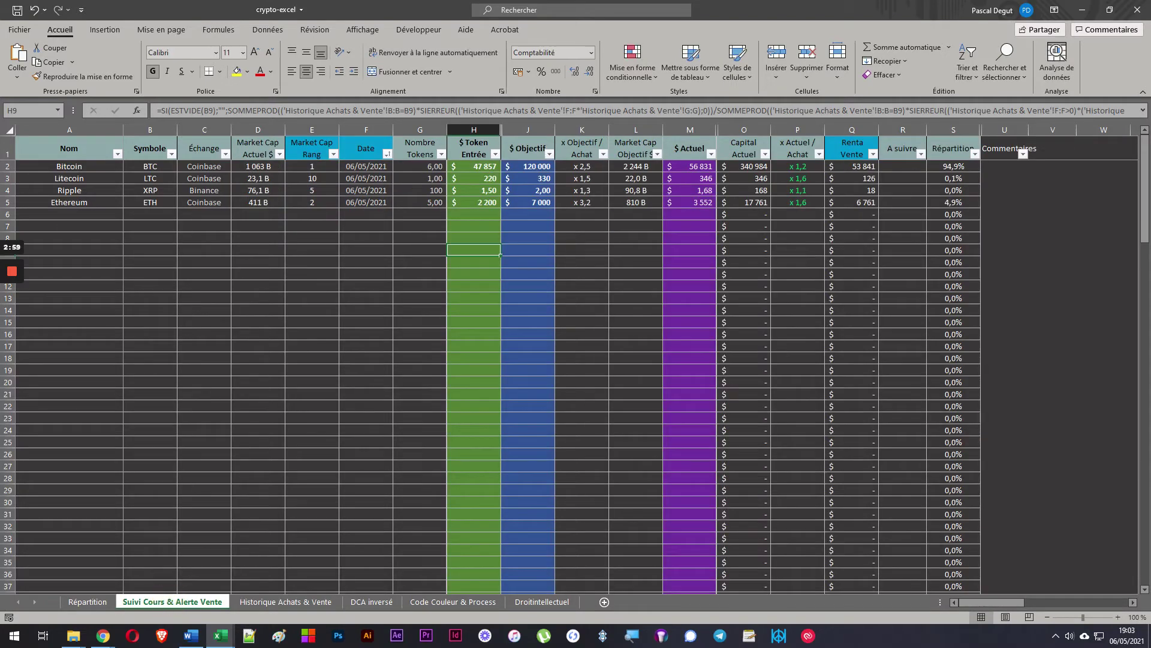
{"action": "left_click", "coordinate": [414, 168]}
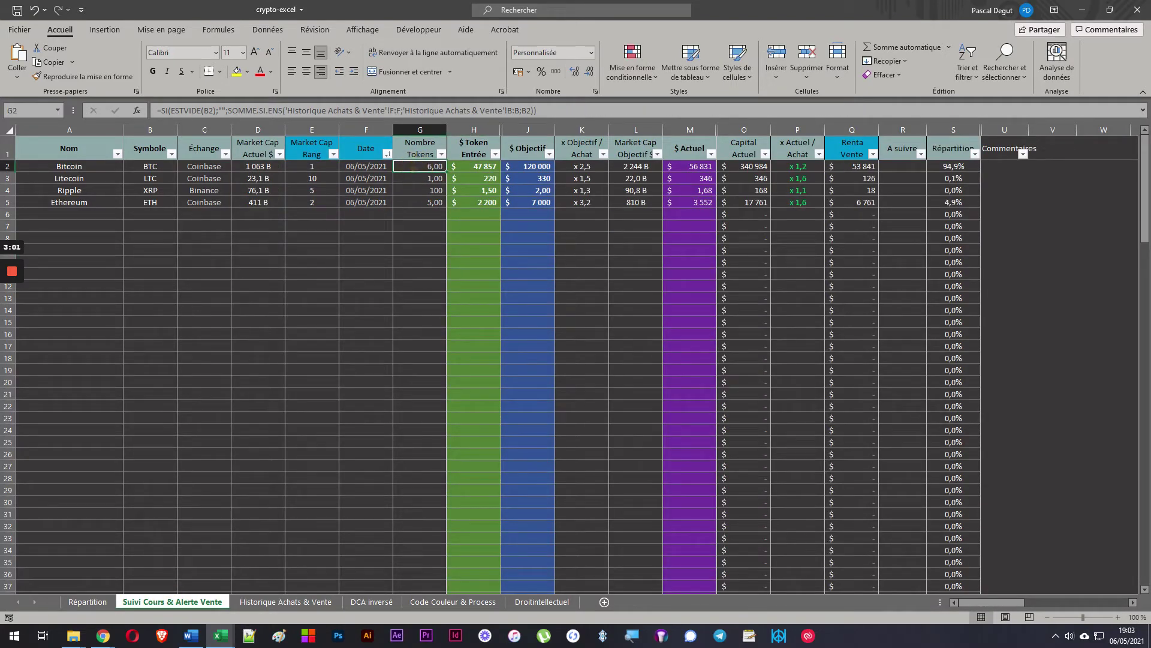
{"action": "left_click", "coordinate": [473, 166]}
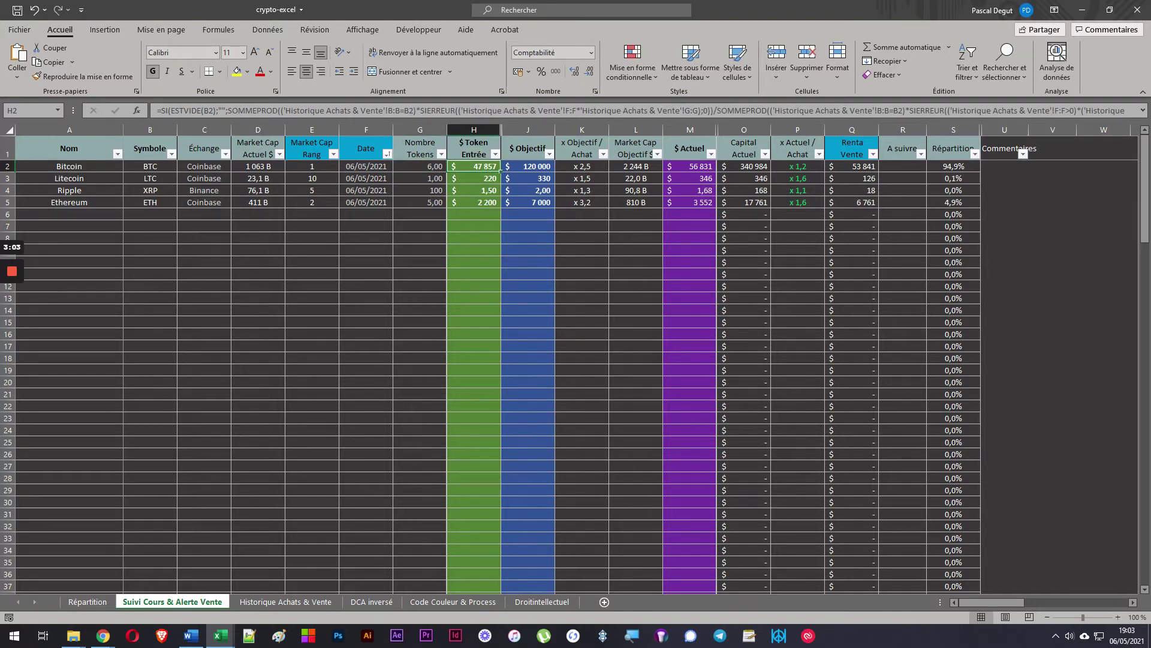
{"action": "left_click", "coordinate": [449, 287]}
{"action": "left_click", "coordinate": [567, 223]}
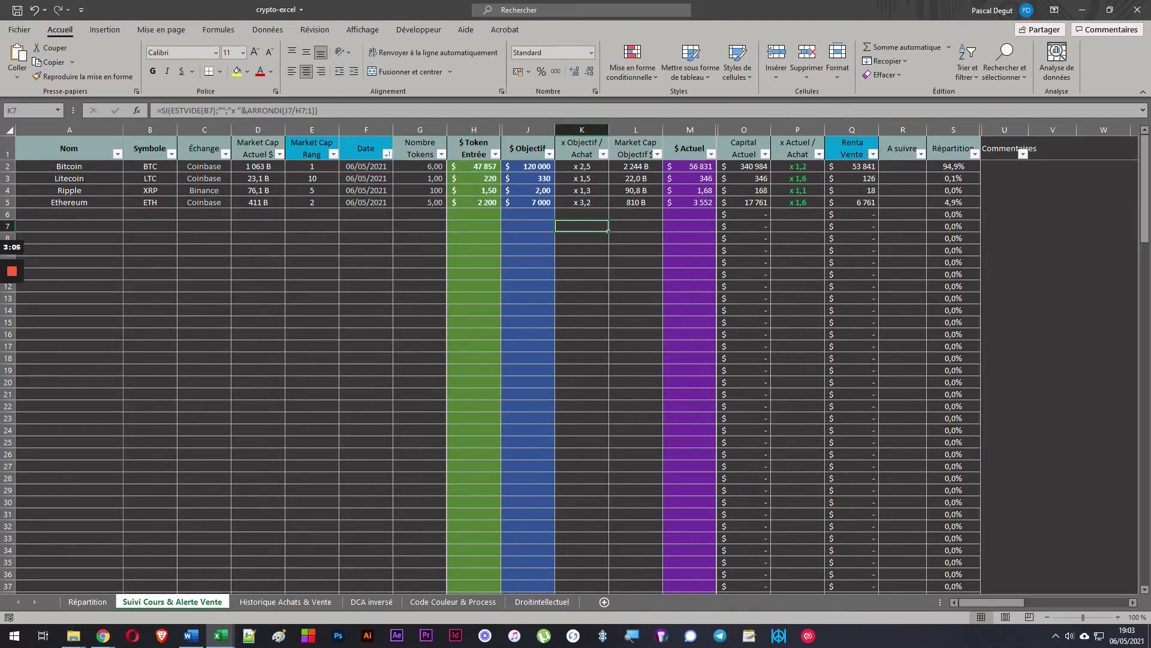
- Examine Bitcoin's $ Objectif, x Objectif / Achat and Market Cap Objectif $ cells and compare the target market cap with Market Cap Actuel $
{"action": "left_click", "coordinate": [527, 129]}
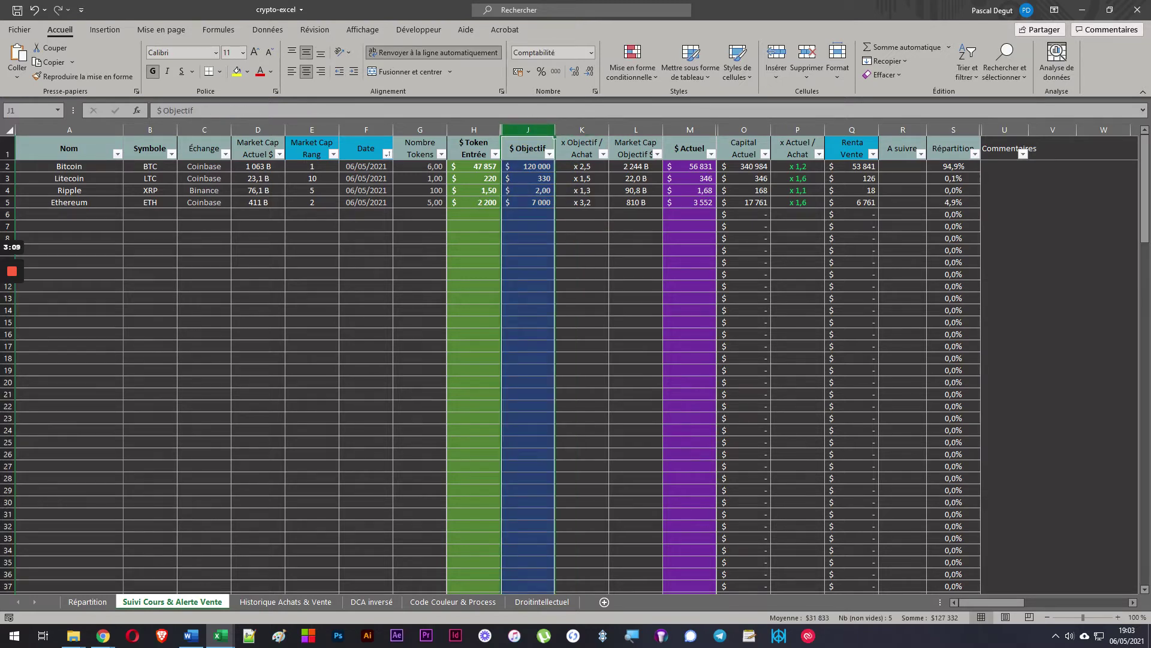
{"action": "left_click", "coordinate": [527, 166]}
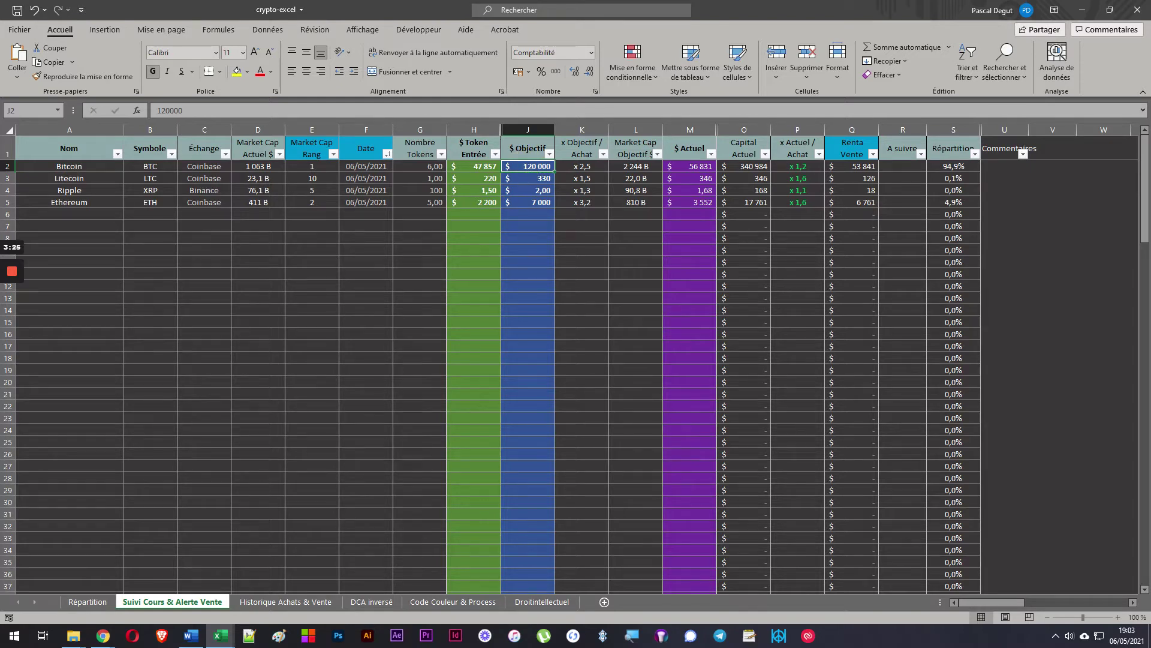
{"action": "left_click_drag", "start_coordinate": [579, 129], "coordinate": [632, 130]}
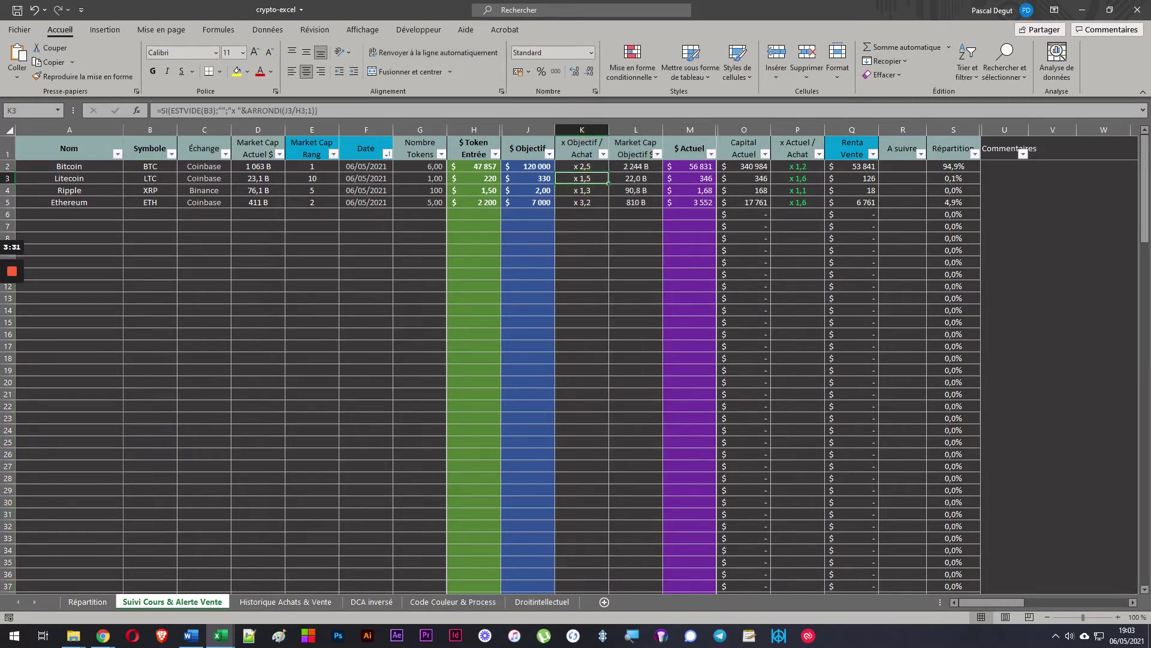
{"action": "left_click", "coordinate": [581, 167]}
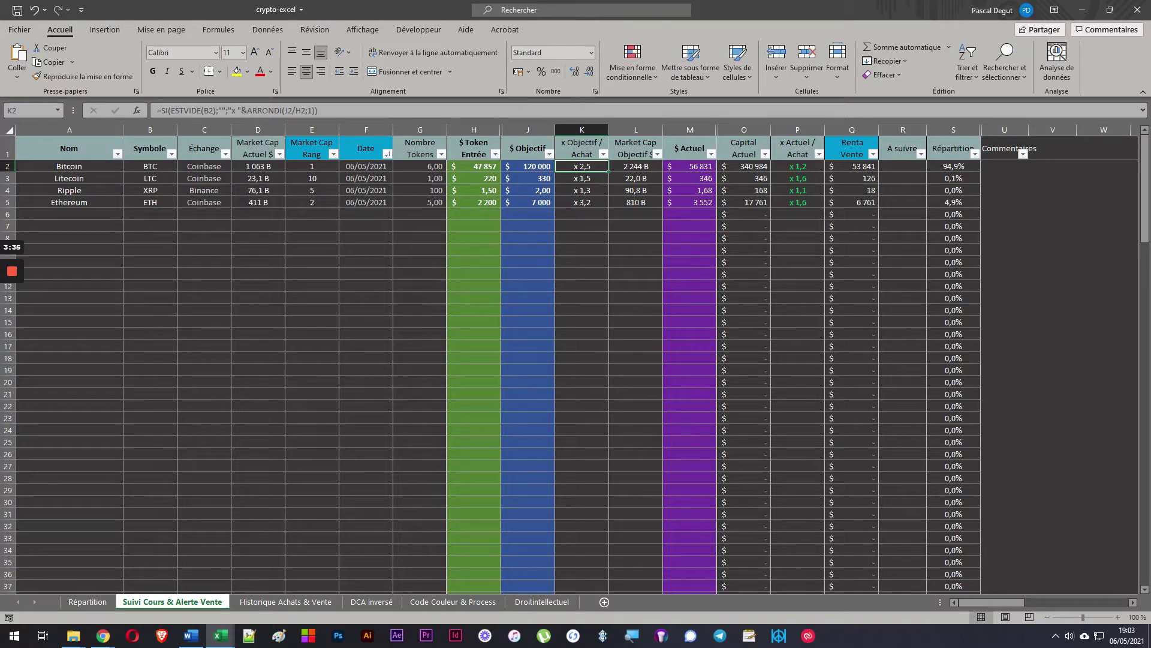
{"action": "left_click", "coordinate": [532, 168]}
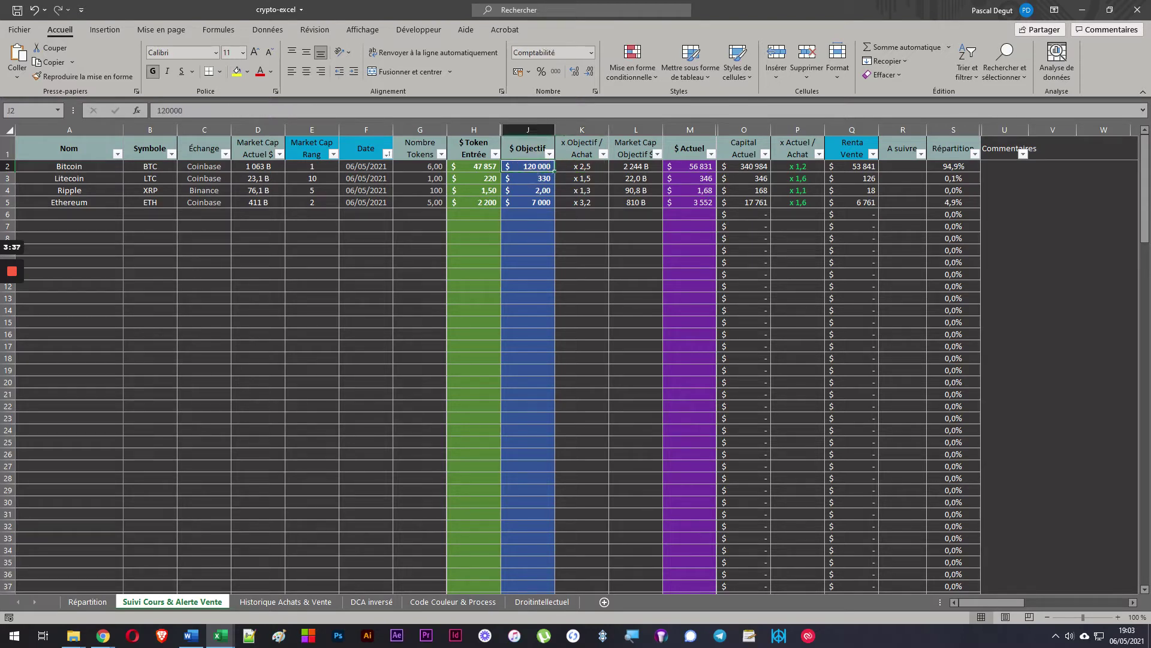
{"action": "left_click", "coordinate": [581, 166]}
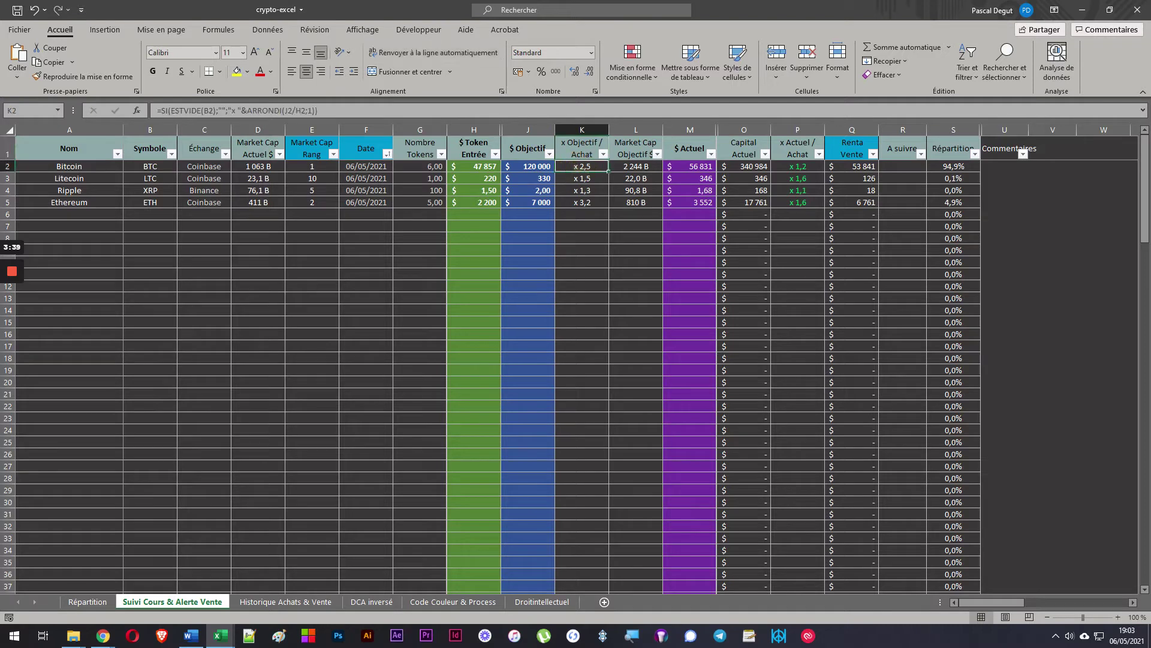
{"action": "left_click", "coordinate": [634, 167]}
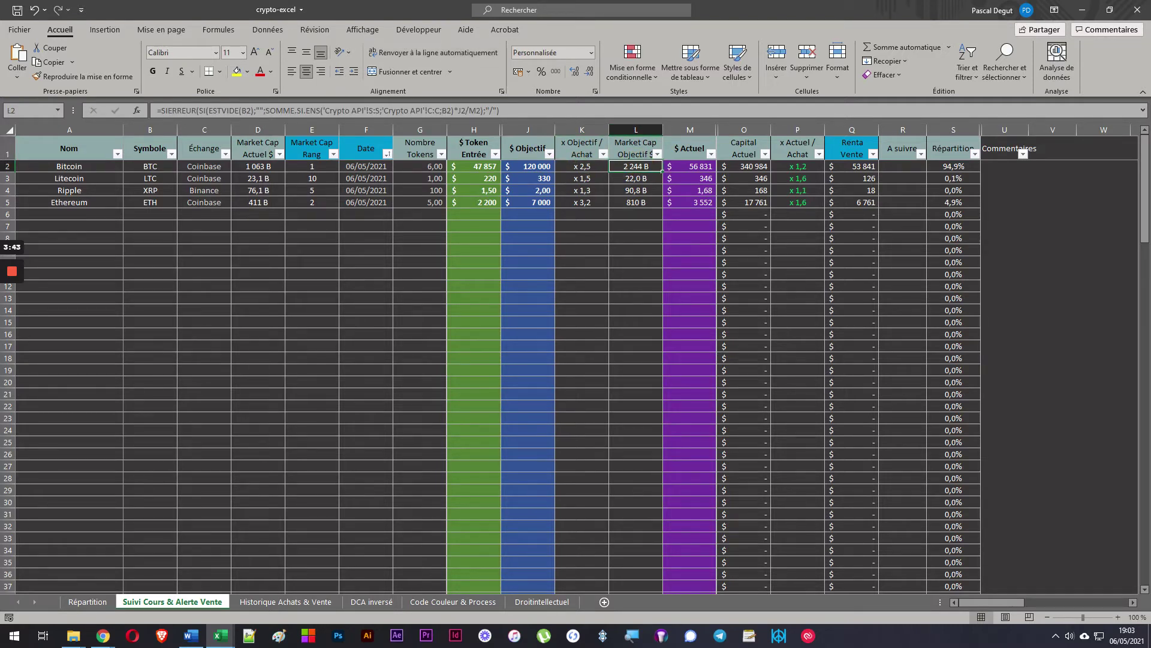
{"action": "left_click", "coordinate": [258, 166]}
- Hide the x Objectif / Achat and Market Cap Objectif $ columns on the Suivi Cours & Alerte Vente sheet
{"action": "left_click_drag", "start_coordinate": [585, 130], "coordinate": [615, 129]}
{"action": "right_click", "coordinate": [559, 131]}
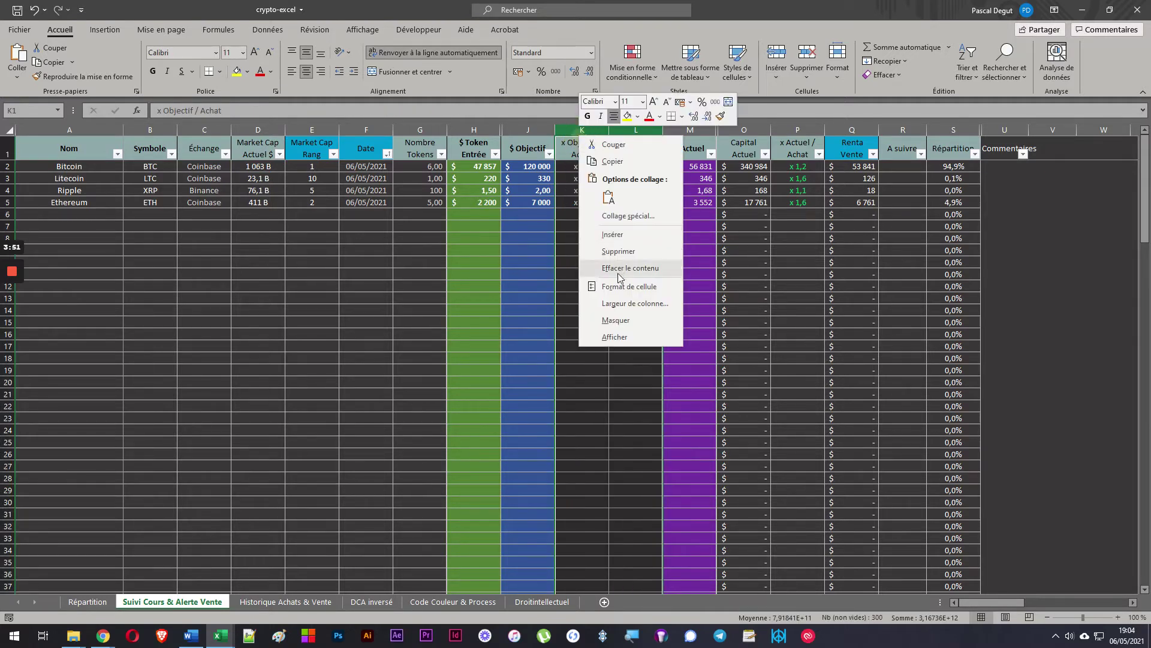
{"action": "left_click", "coordinate": [600, 316]}
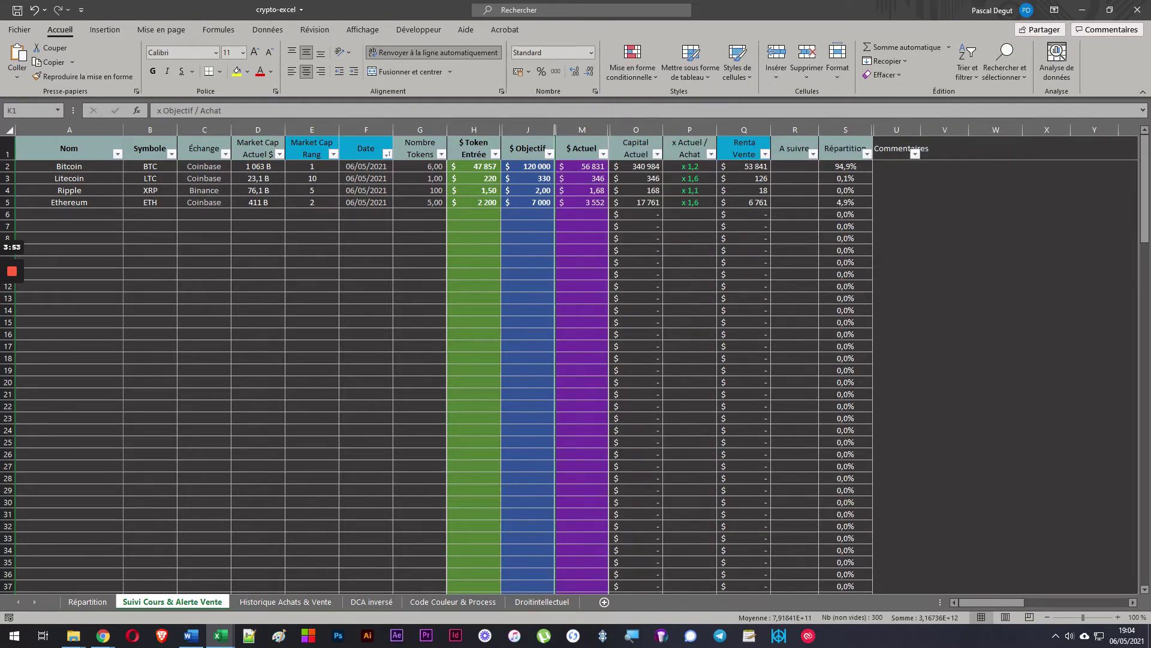
- Review the Litecoin and Ripple targets in $ Objectif and inspect the price lookup formula in the $ Actuel column
{"action": "mouse_move", "coordinate": [532, 179]}
{"action": "left_mouse_down"}
{"action": "mouse_move", "coordinate": [532, 189]}
{"action": "mouse_move", "coordinate": [533, 154]}
{"action": "mouse_move", "coordinate": [531, 189]}
{"action": "left_mouse_up"}
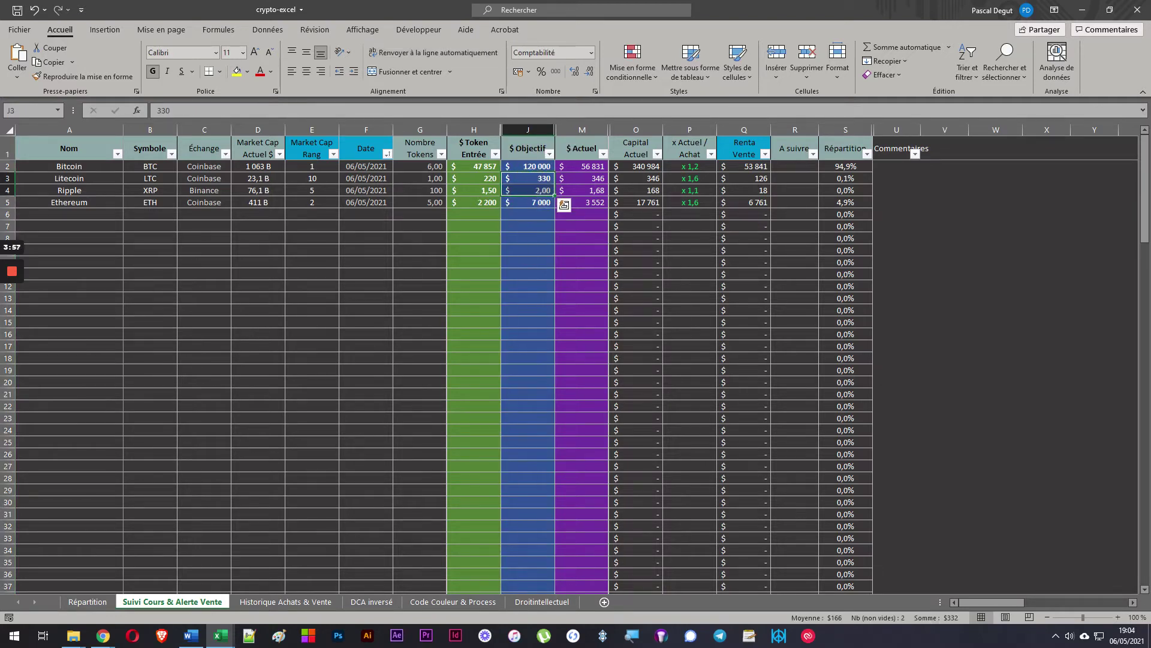
{"action": "left_click", "coordinate": [582, 130]}
{"action": "left_click", "coordinate": [586, 206]}
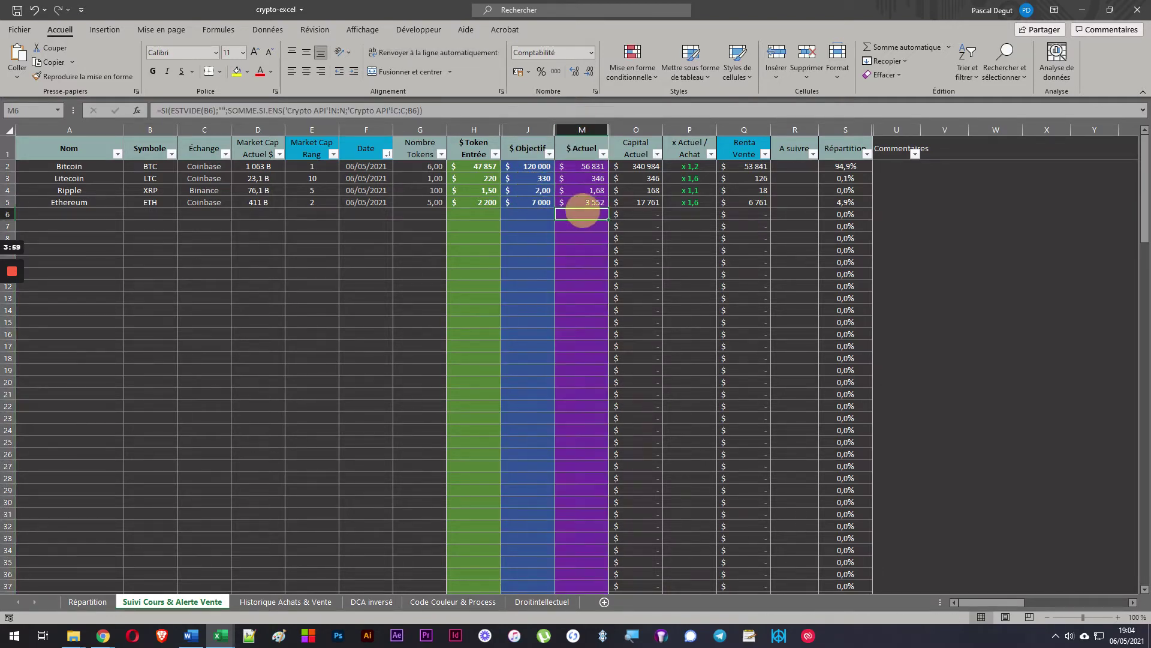
{"action": "left_click", "coordinate": [601, 247]}
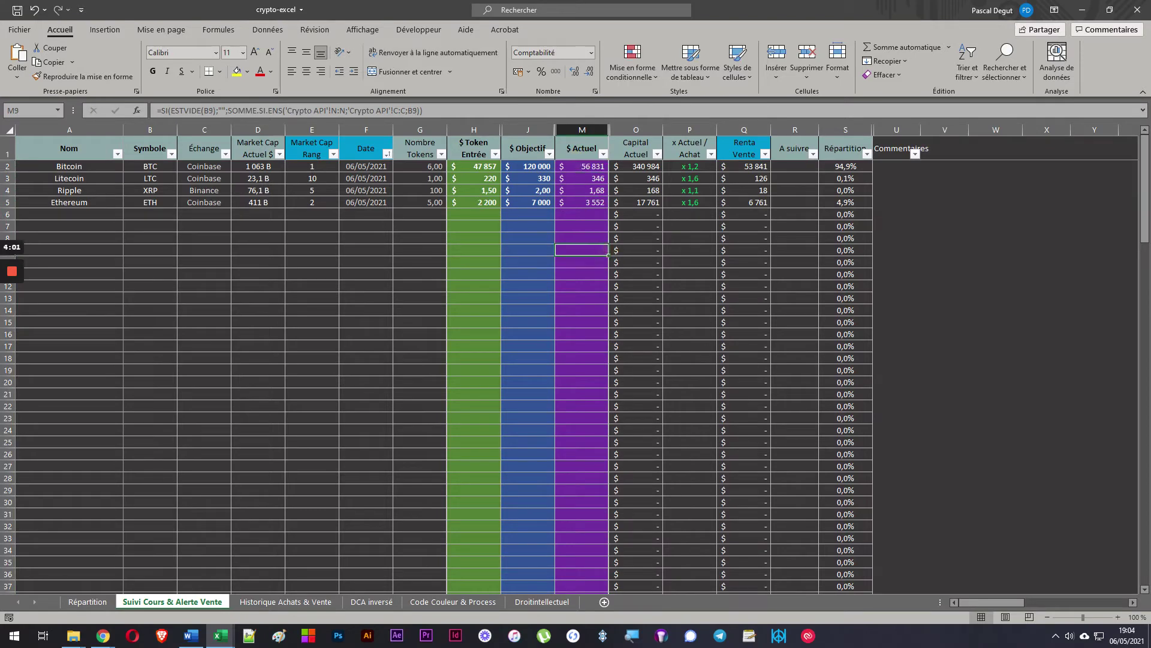
{"action": "left_click", "coordinate": [689, 262]}
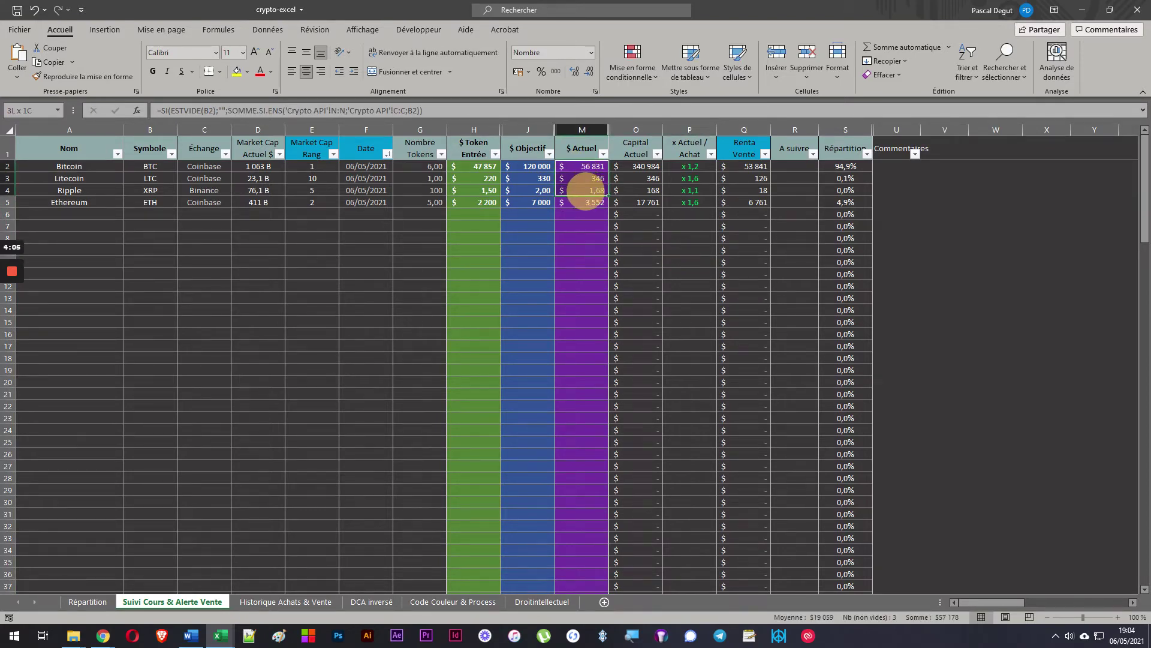
{"action": "left_click", "coordinate": [582, 214]}
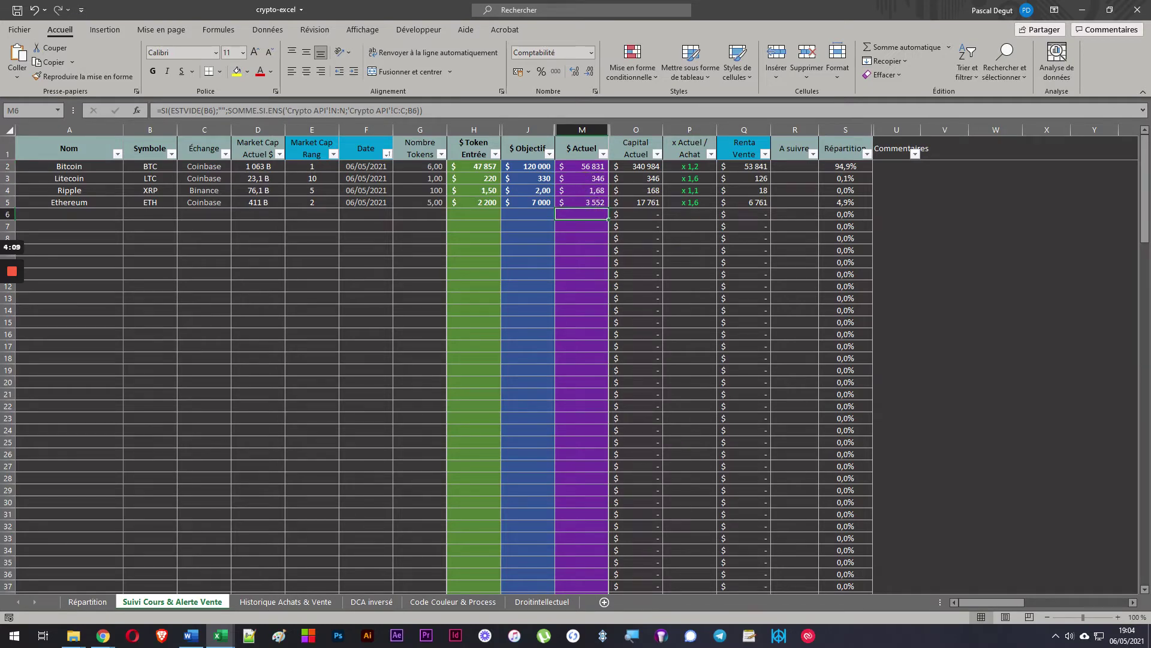
- Inspect Bitcoin's Capital Actuel formula and compare its x Actuel / Achat multiple with its $ Token Entrée
{"action": "left_click", "coordinate": [636, 167]}
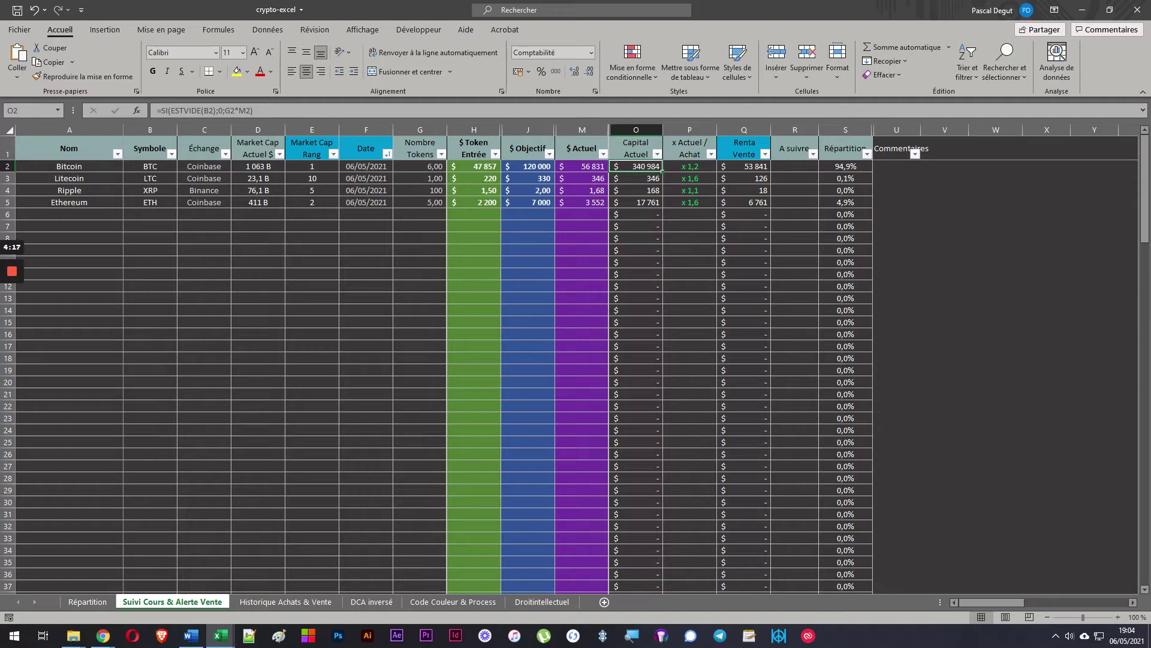
{"action": "left_click", "coordinate": [690, 179]}
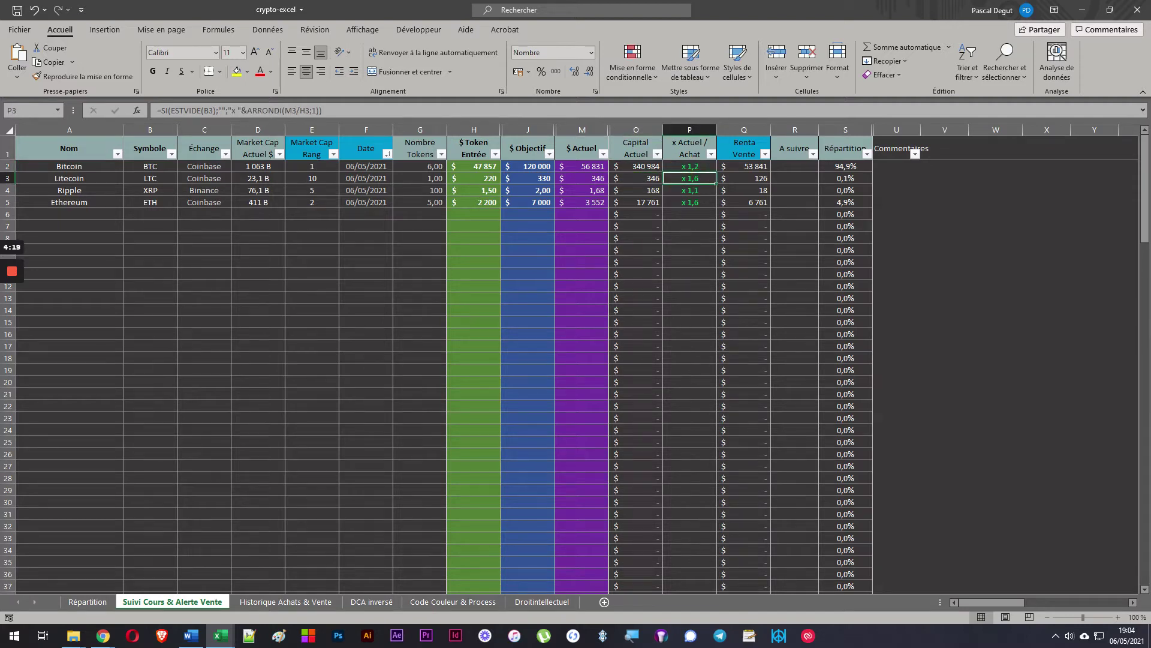
{"action": "left_click", "coordinate": [714, 240]}
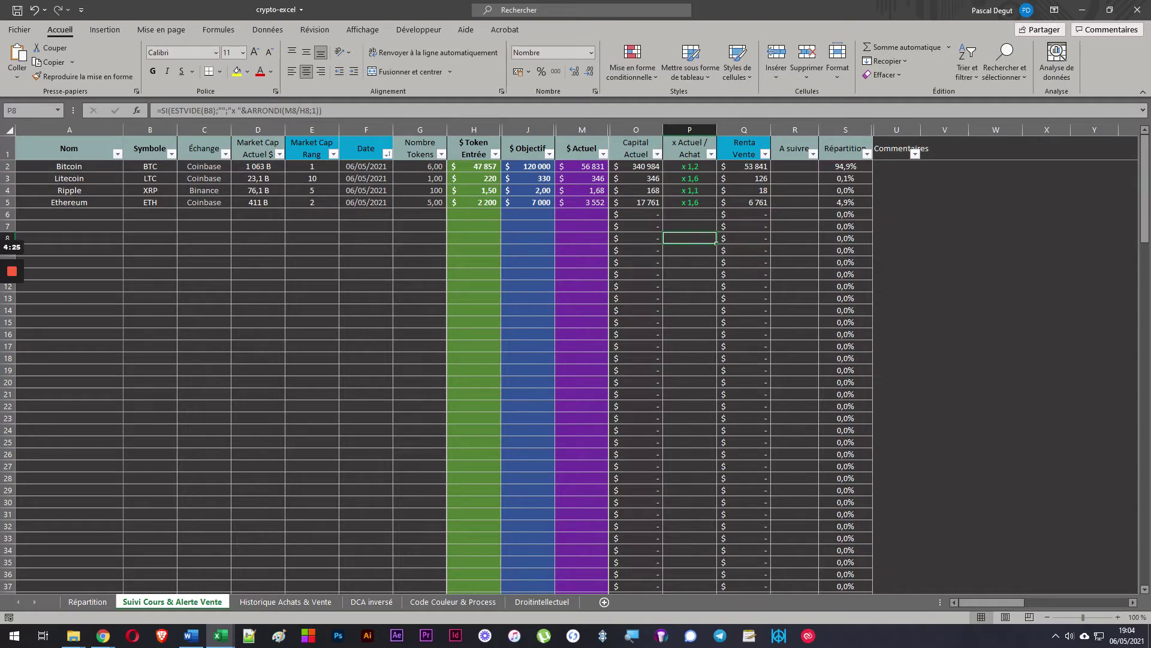
{"action": "left_click", "coordinate": [474, 167]}
{"action": "left_click", "coordinate": [428, 228]}
{"action": "left_click", "coordinate": [473, 168]}
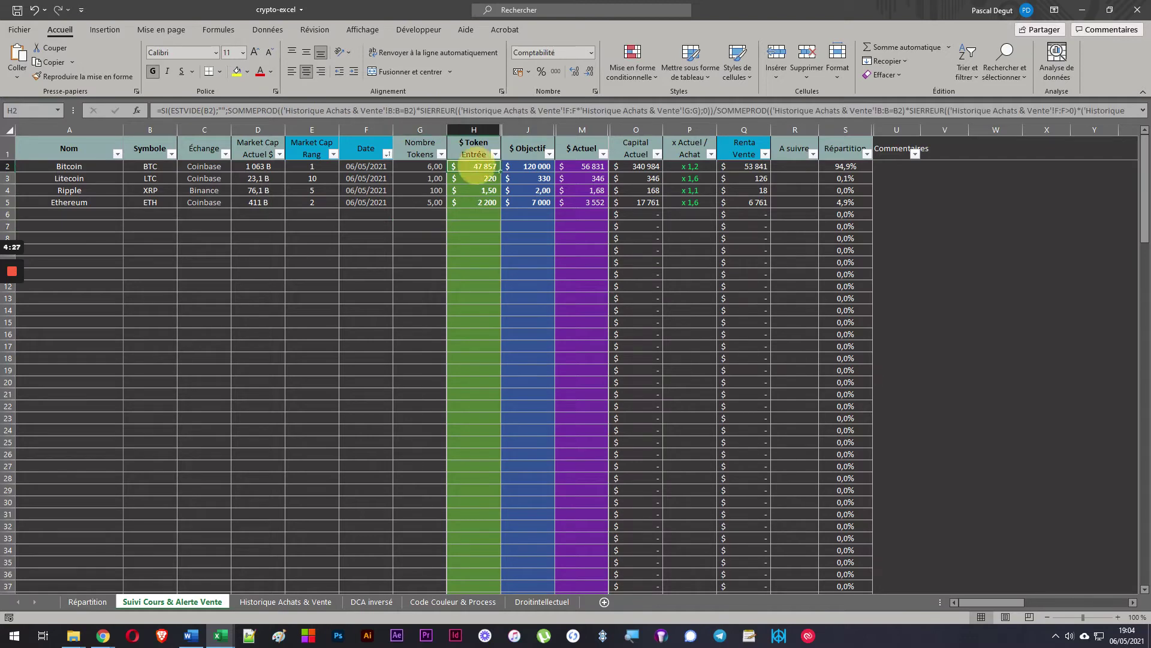
{"action": "left_click", "coordinate": [691, 168]}
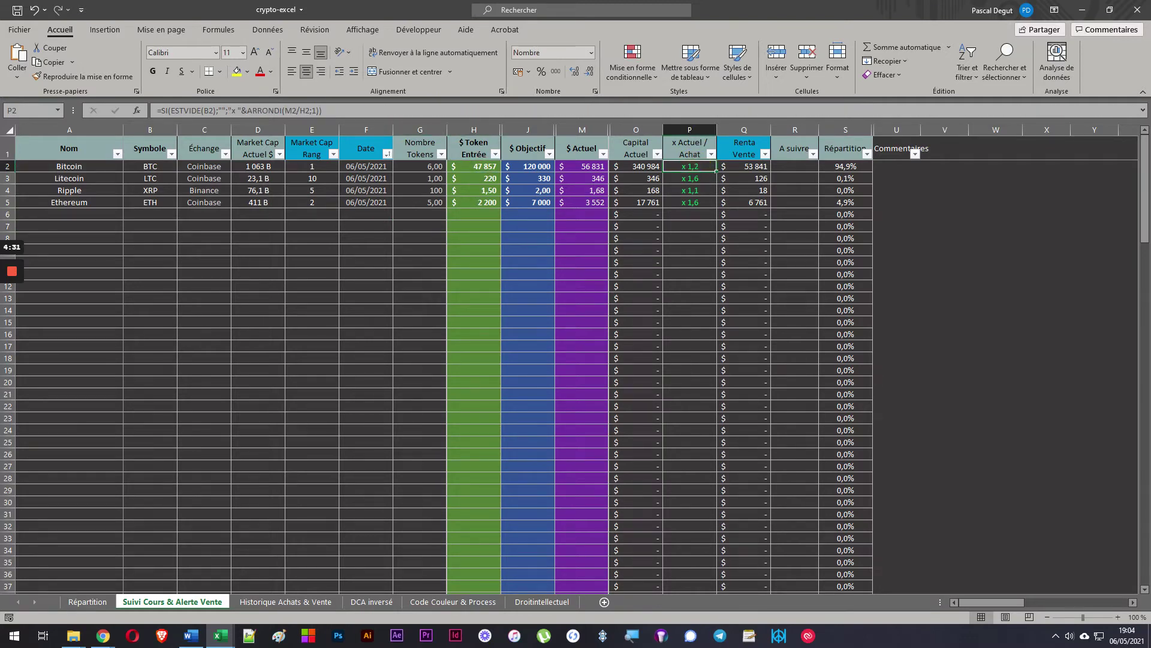
- Compare Ethereum's $ Token Entrée and $ Actuel with its x Actuel / Achat multiple, and inspect the Renta Vente formula in row 6
{"action": "left_click", "coordinate": [474, 203]}
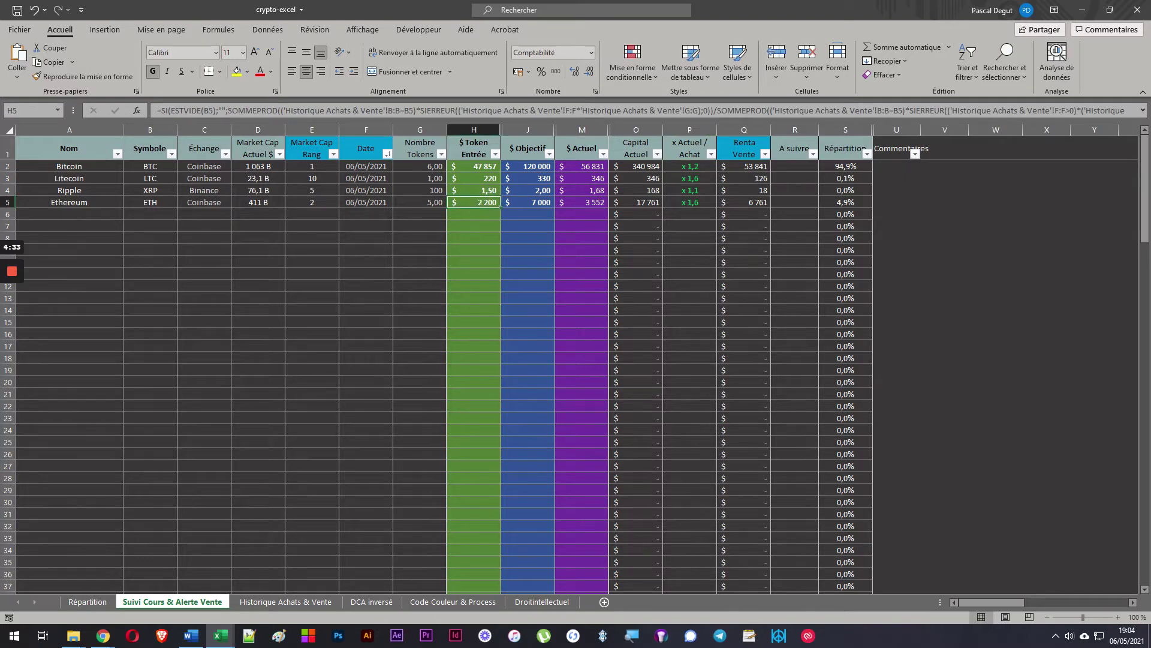
{"action": "left_click", "coordinate": [661, 205]}
{"action": "left_click", "coordinate": [582, 203]}
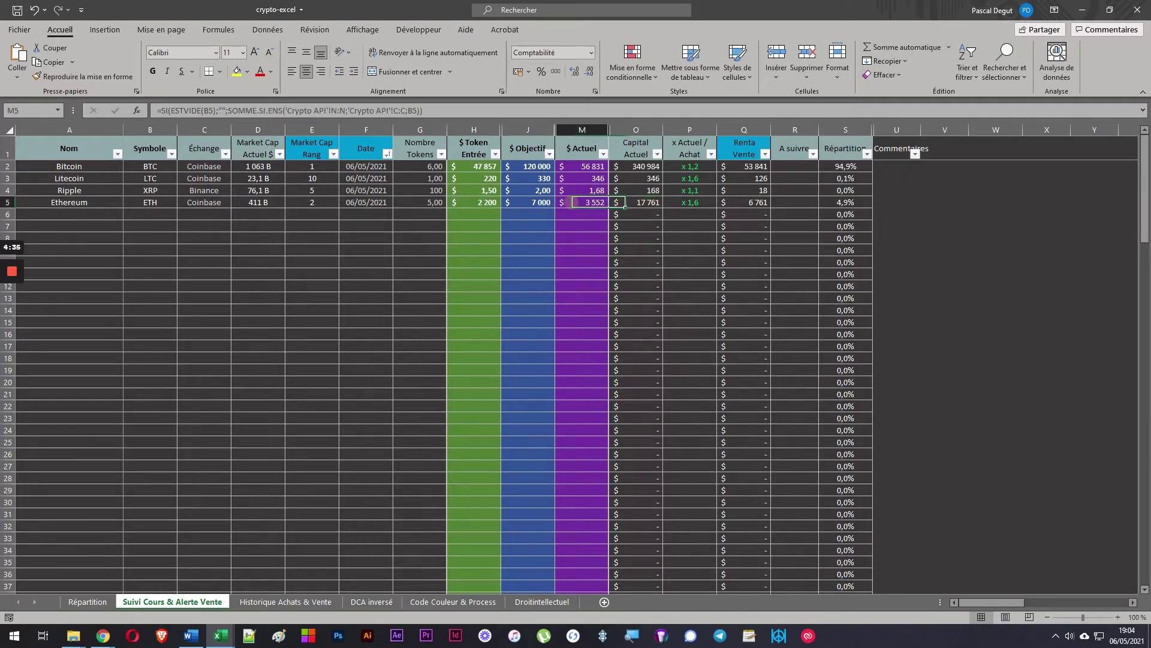
{"action": "left_click", "coordinate": [693, 204]}
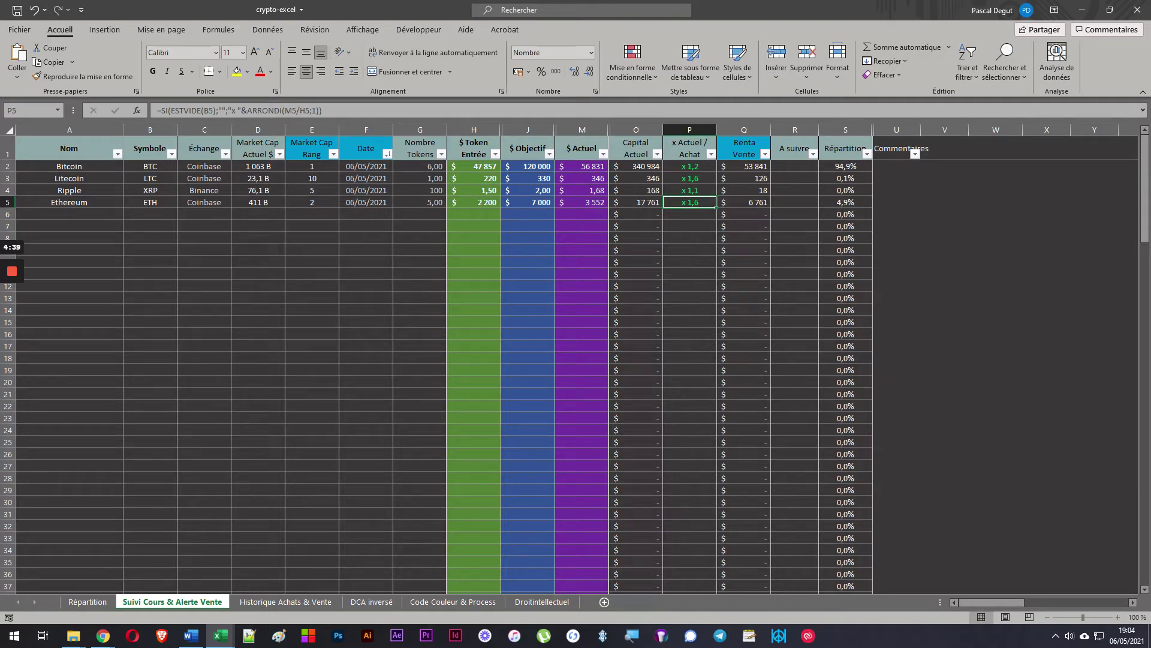
{"action": "left_click", "coordinate": [750, 207]}
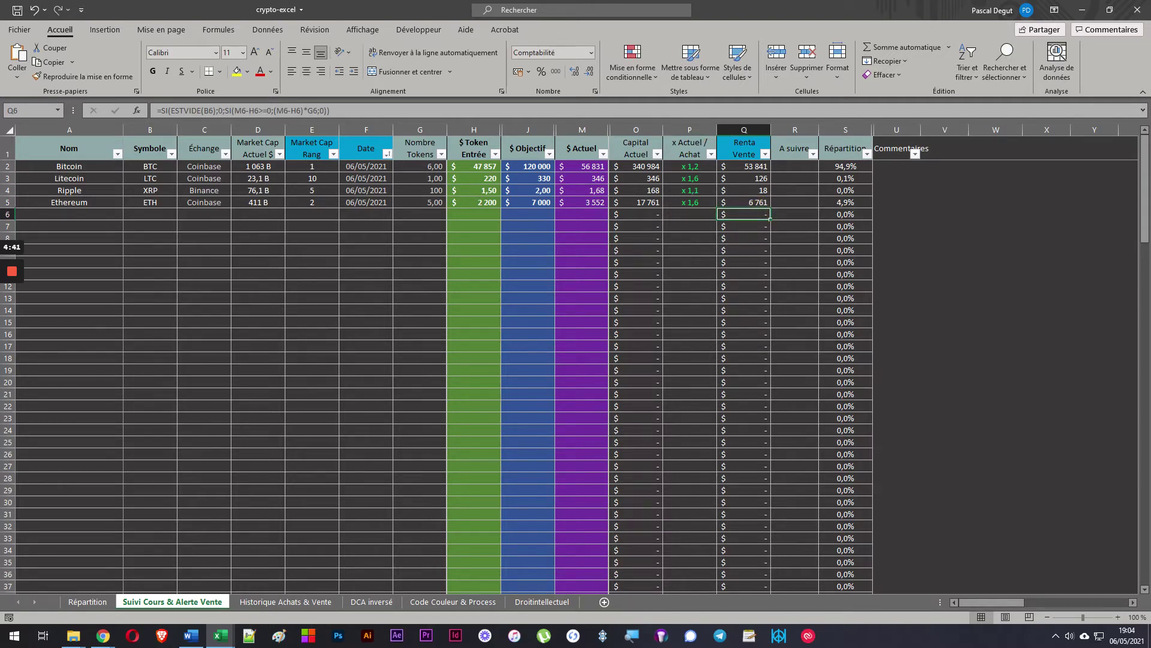
- Inspect Bitcoin's Renta Vente formula and compare it with Bitcoin's $ Token Entrée and $ Actuel values
{"action": "left_click", "coordinate": [747, 168]}
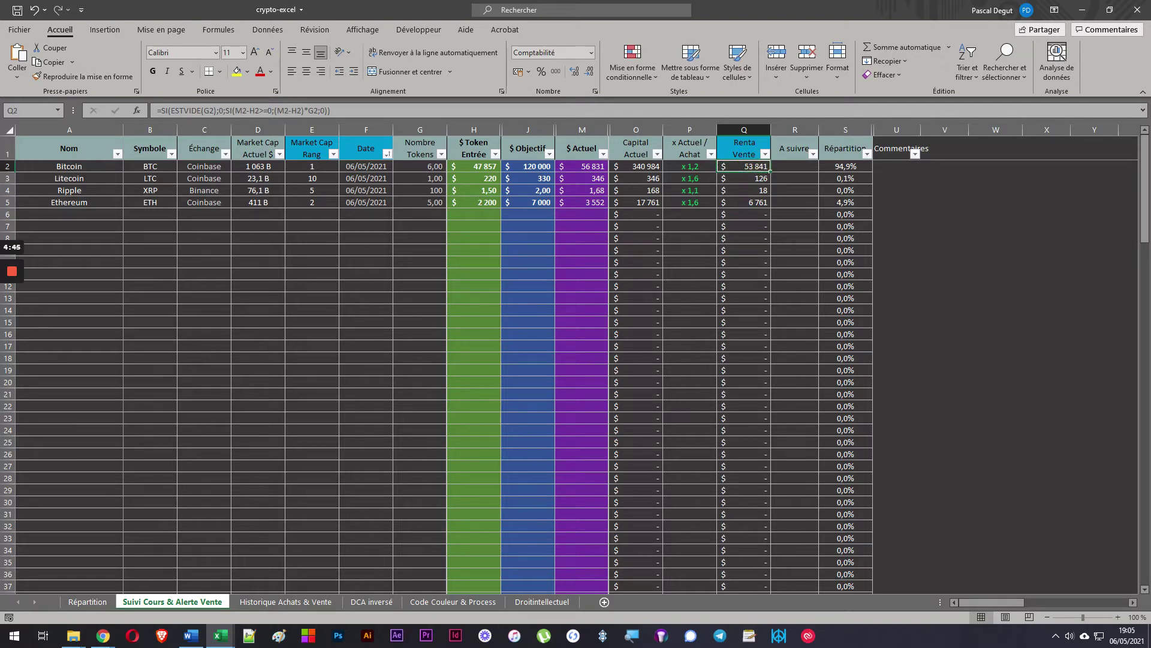
{"action": "left_click", "coordinate": [304, 110]}
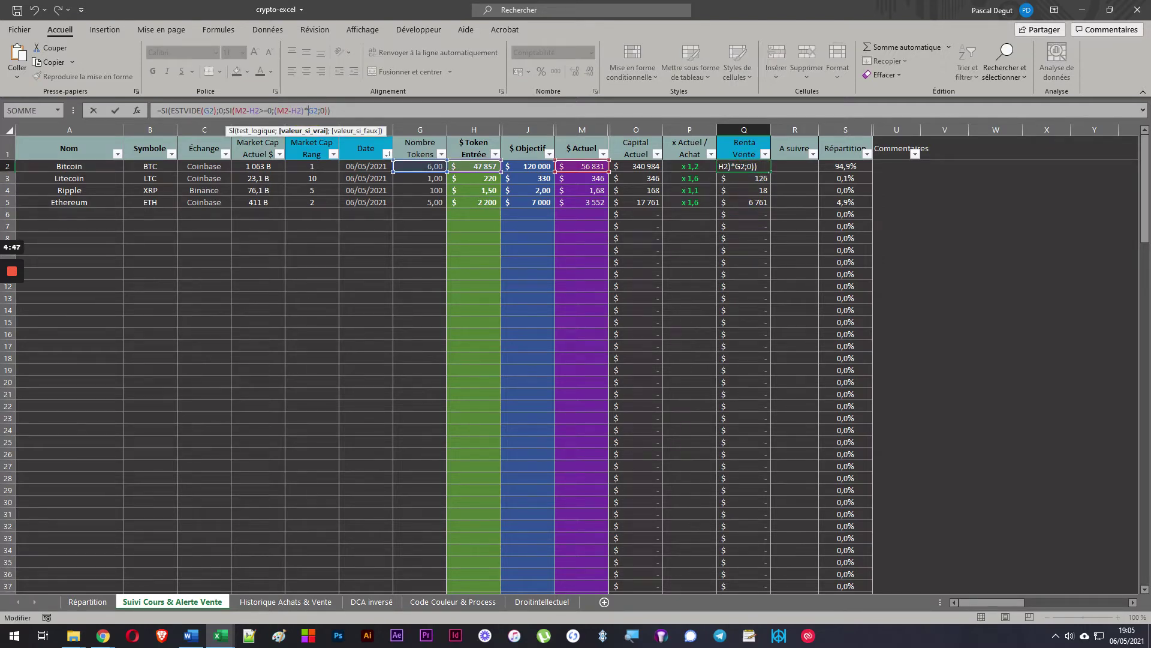
{"action": "key", "text": "Escape"}
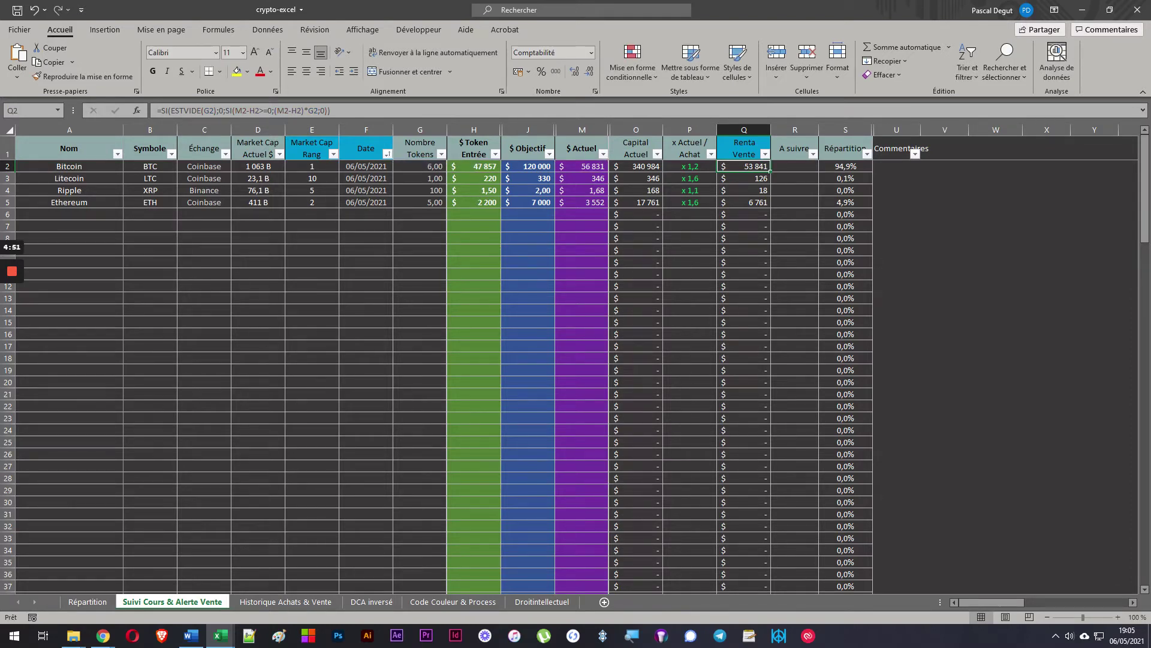
{"action": "left_click", "coordinate": [497, 168]}
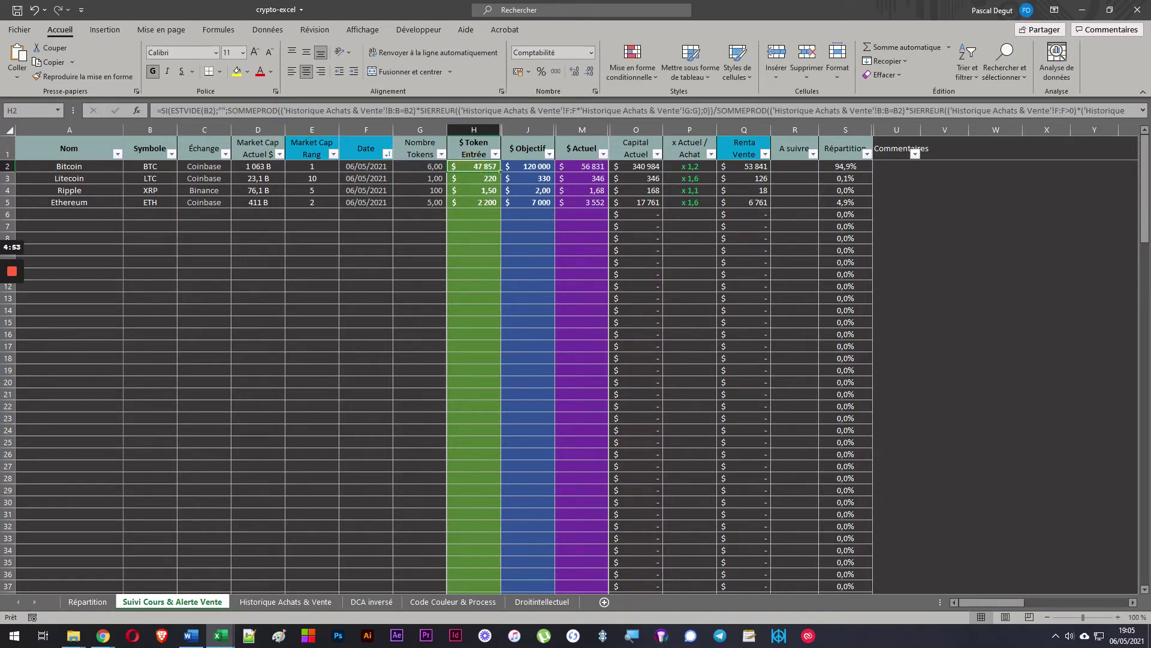
{"action": "left_click", "coordinate": [592, 167]}
{"action": "left_click", "coordinate": [746, 166]}
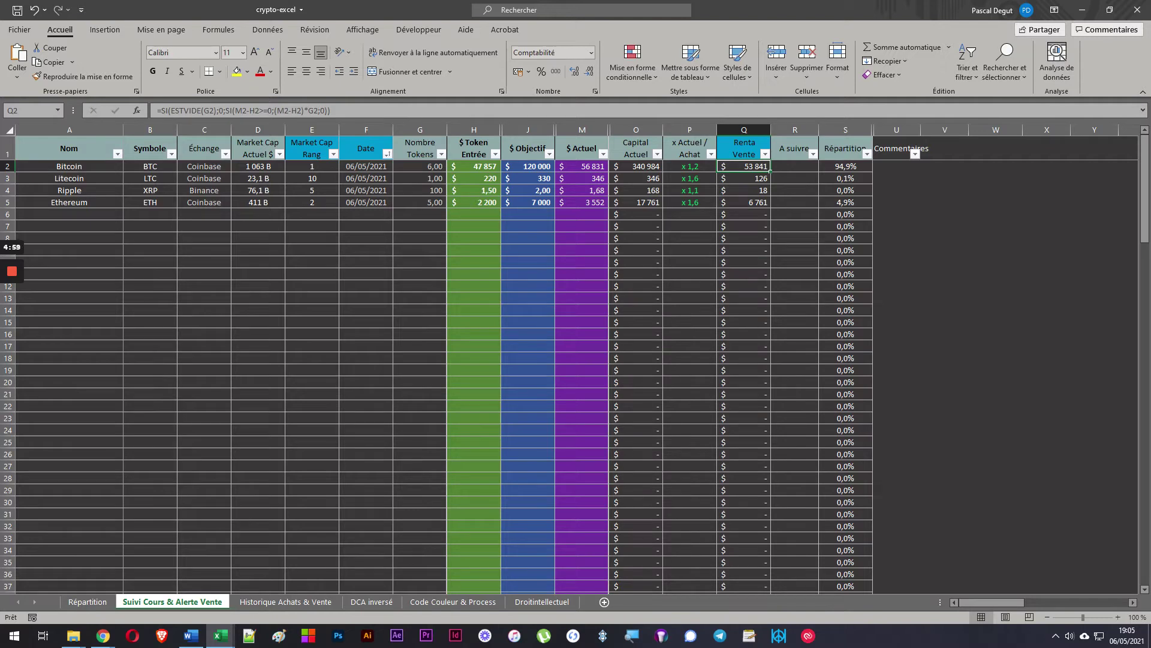
- Inspect Bitcoin's Répartition formula, view the Répartition sheet's allocation table and chart, and return to Suivi Cours & Alerte Vente
{"action": "left_click", "coordinate": [845, 166]}
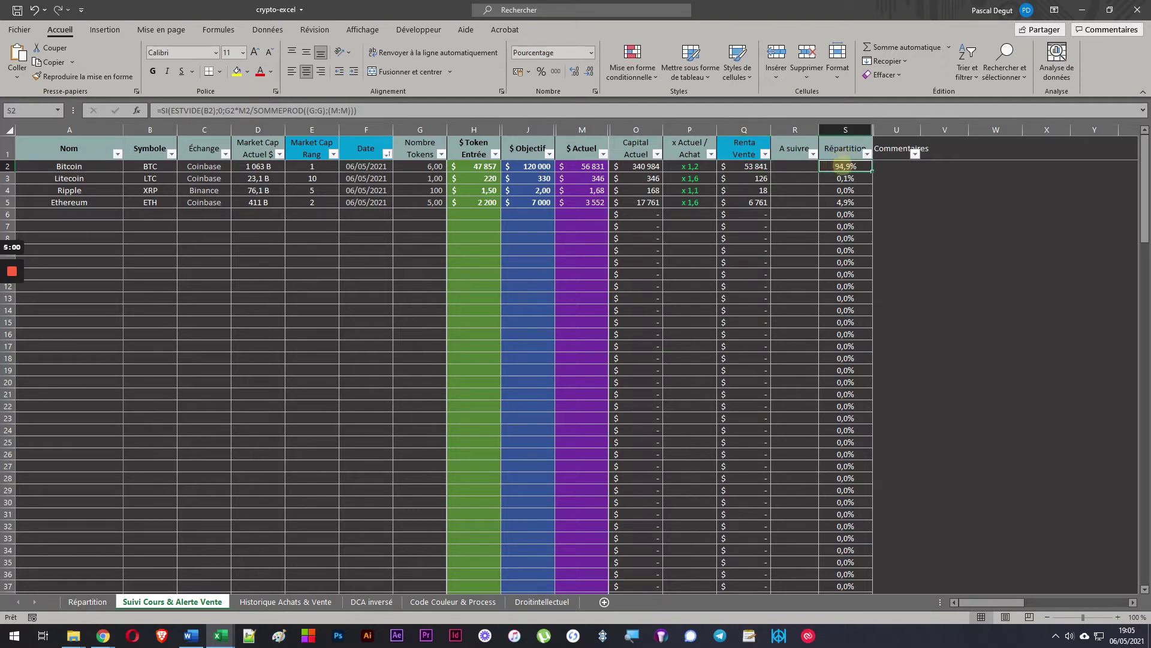
{"action": "left_click", "coordinate": [87, 602]}
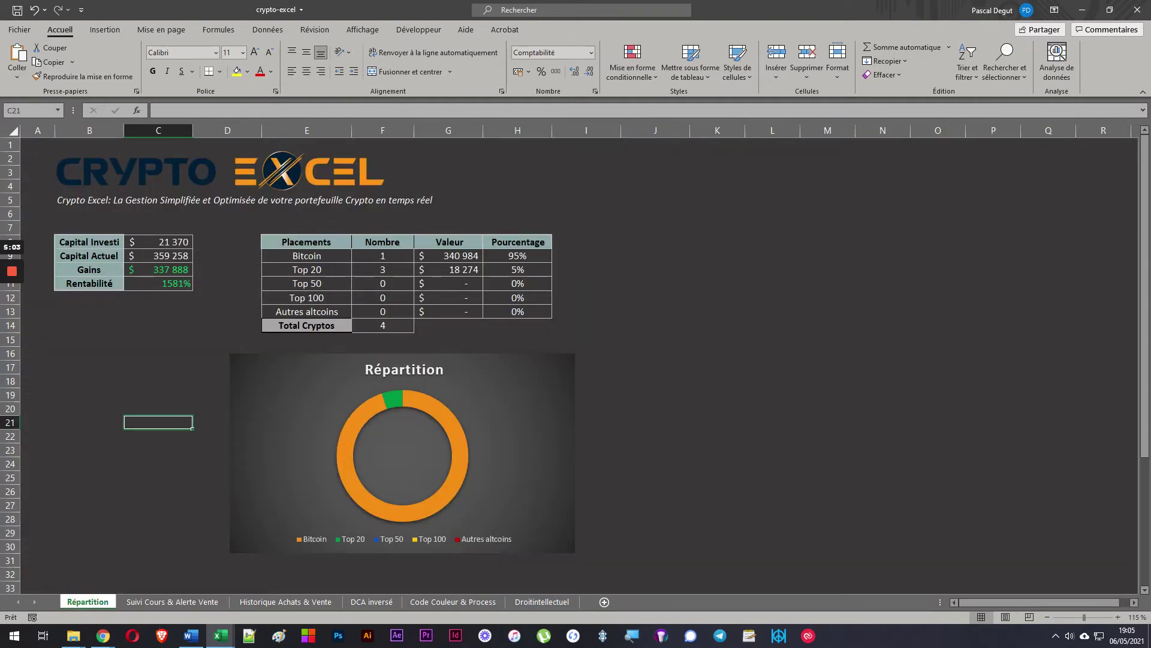
{"action": "left_click", "coordinate": [172, 602]}
{"action": "left_click", "coordinate": [752, 332]}
{"action": "right_click", "coordinate": [732, 333]}
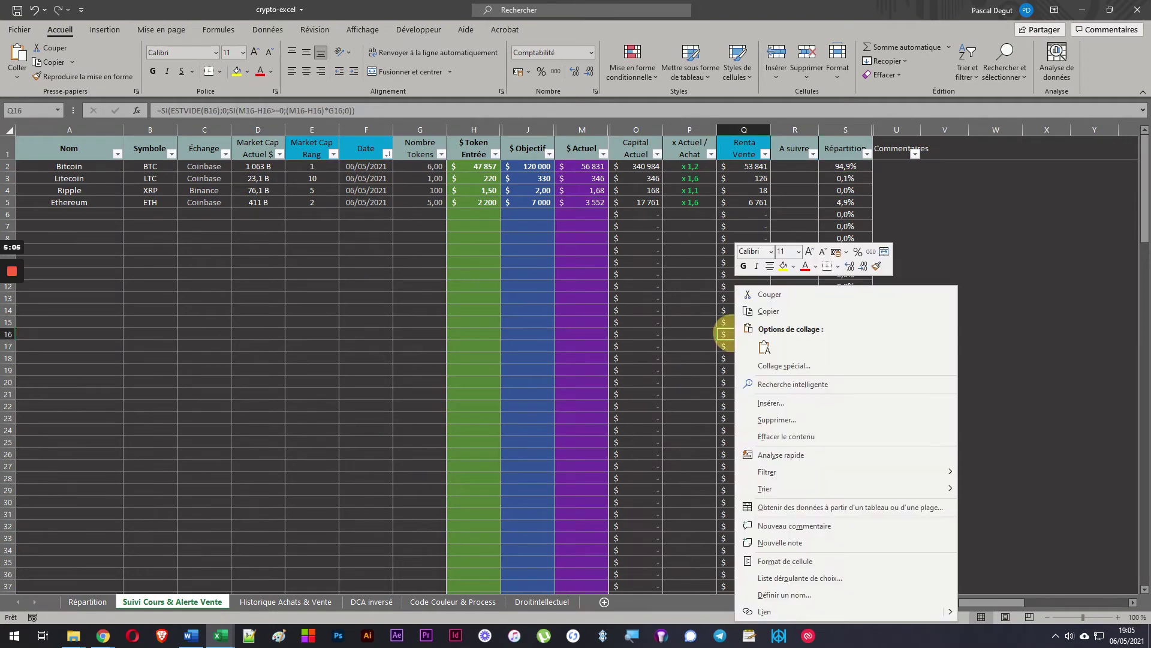
{"action": "left_click", "coordinate": [673, 257]}
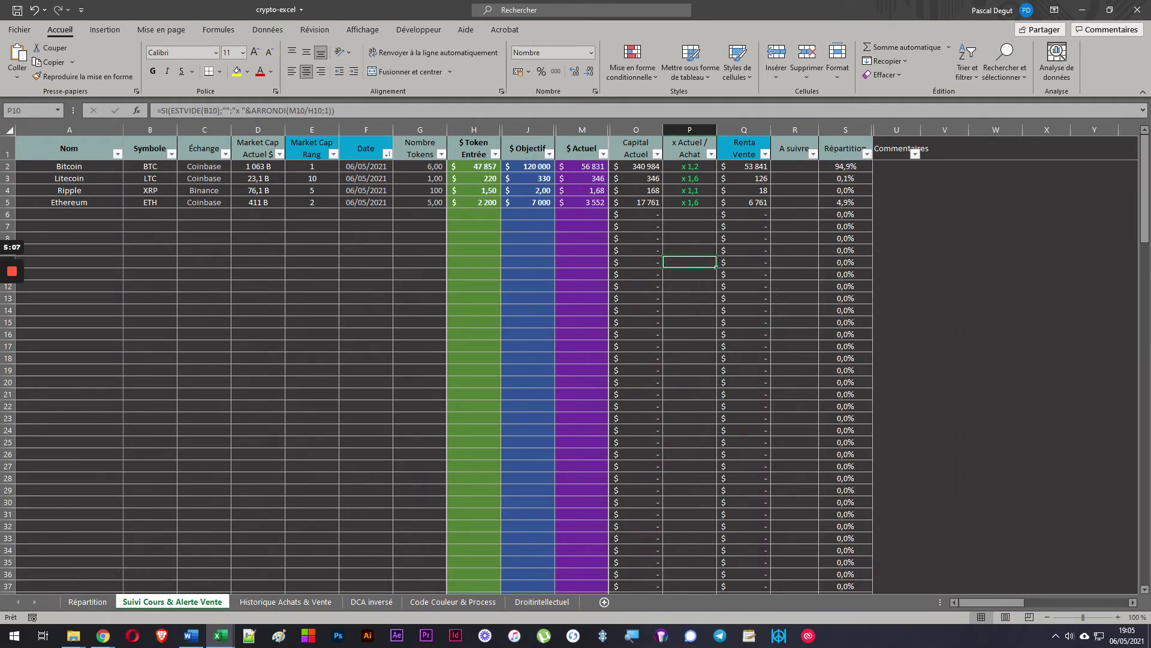
- Try Bitcoin $ Objectif values of 100000, 80000 and 70000 in turn to test the row's alert colours
{"action": "left_click", "coordinate": [528, 167]}
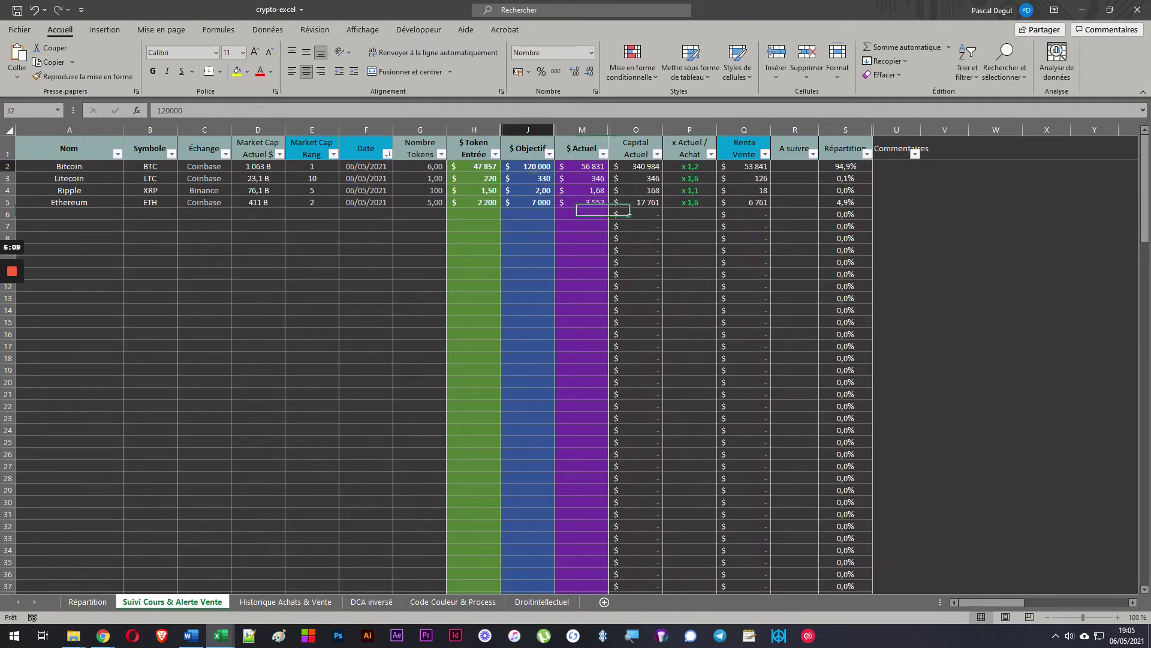
{"action": "type", "text": "100000"}
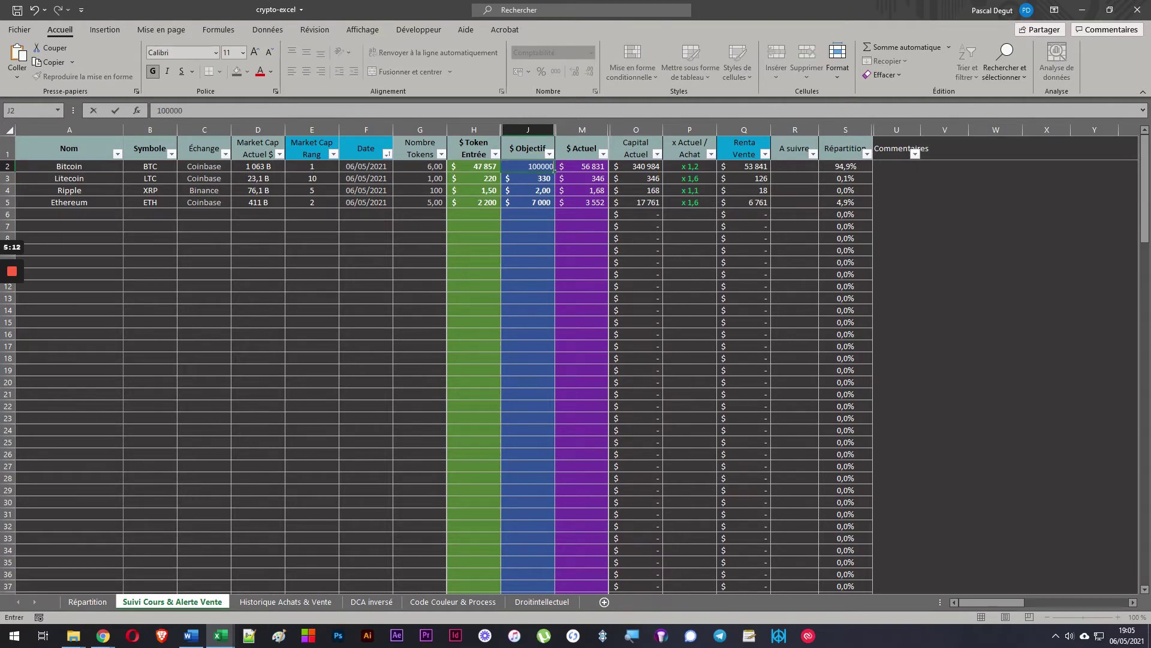
{"action": "key", "text": "Return"}
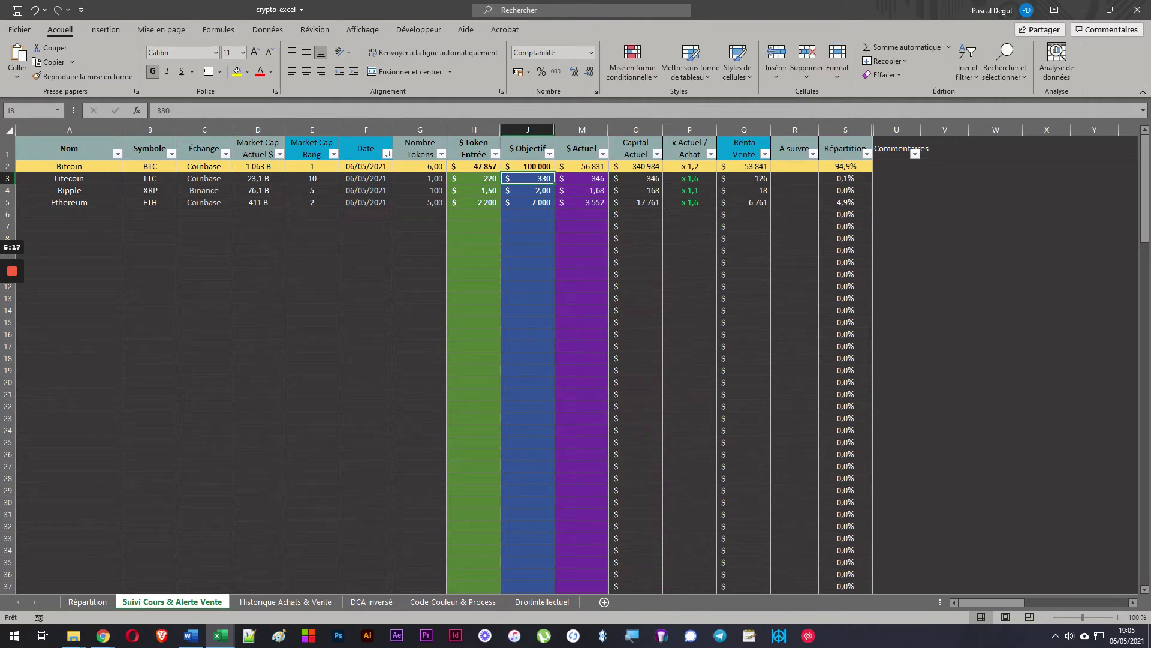
{"action": "left_click", "coordinate": [528, 166]}
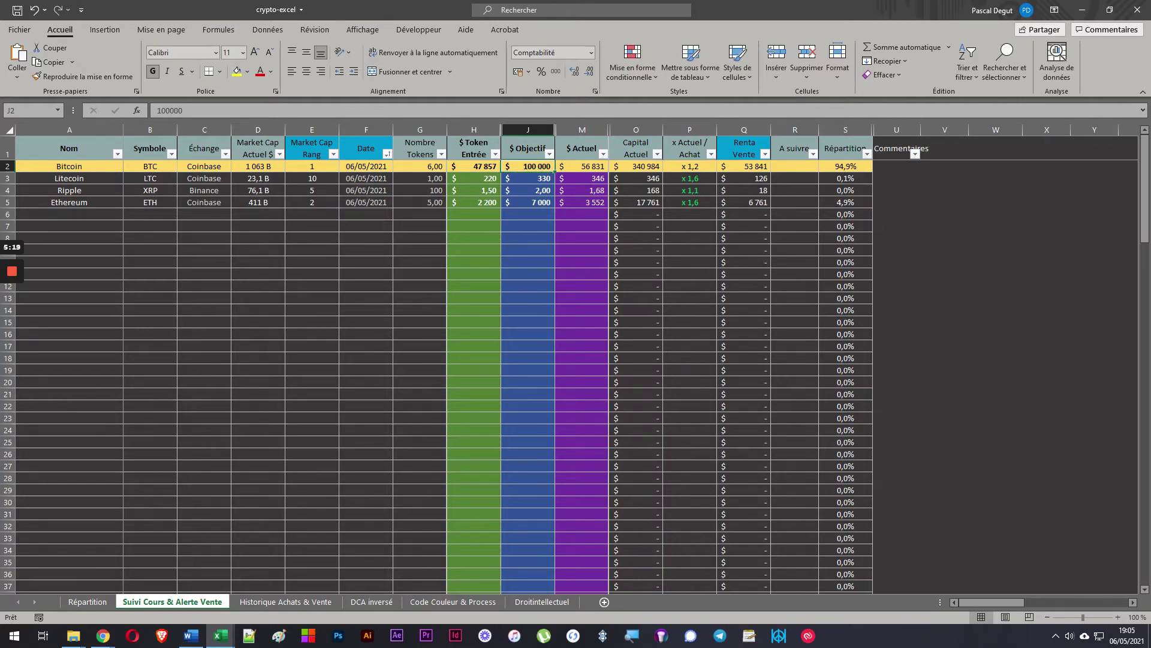
{"action": "type", "text": "80000"}
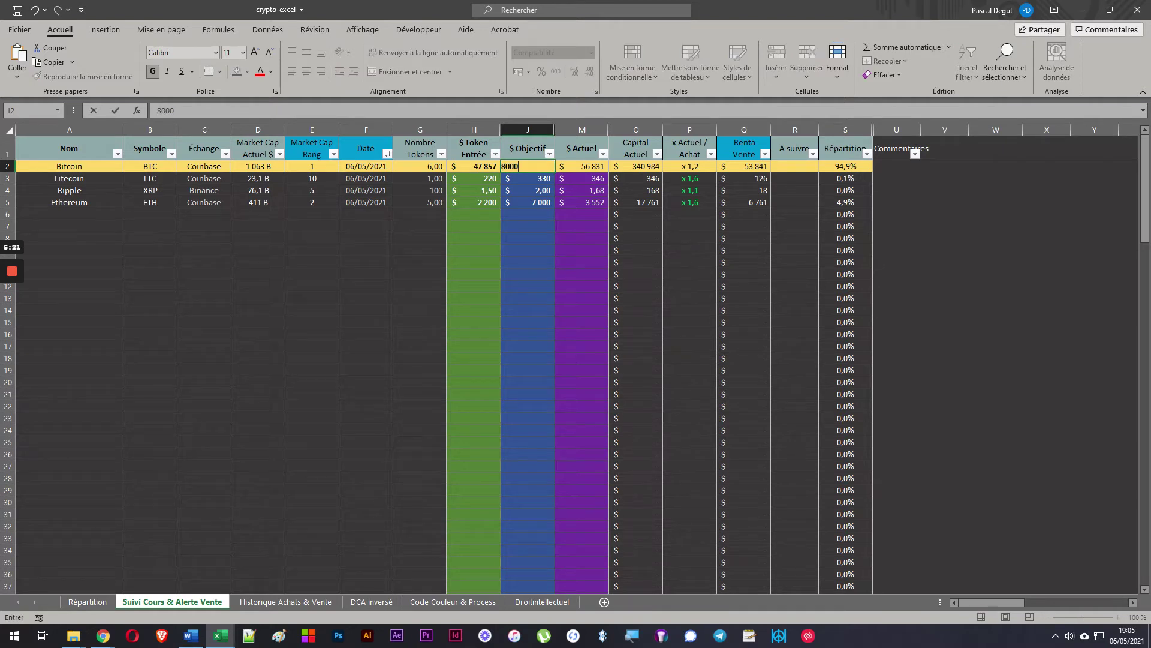
{"action": "key", "text": "Return"}
{"action": "left_click", "coordinate": [527, 166]}
{"action": "type", "text": "70000"}
{"action": "key", "text": "Return"}
- Set Bitcoin's $ Objectif to 55000
{"action": "left_click", "coordinate": [552, 170]}
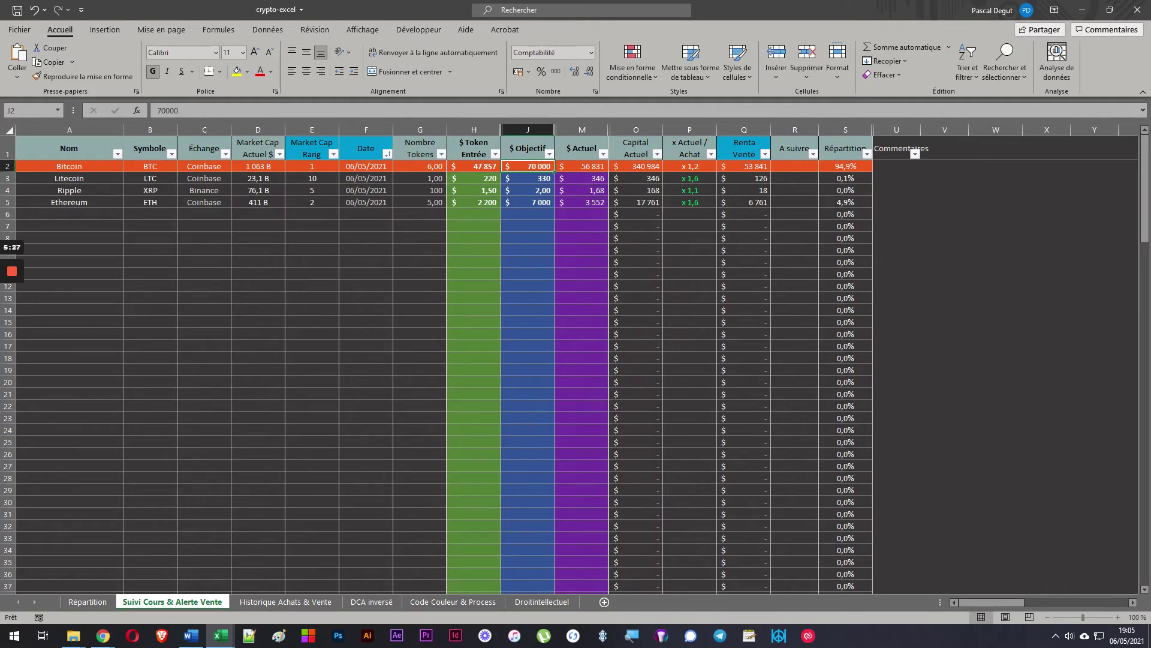
{"action": "type", "text": "55000"}
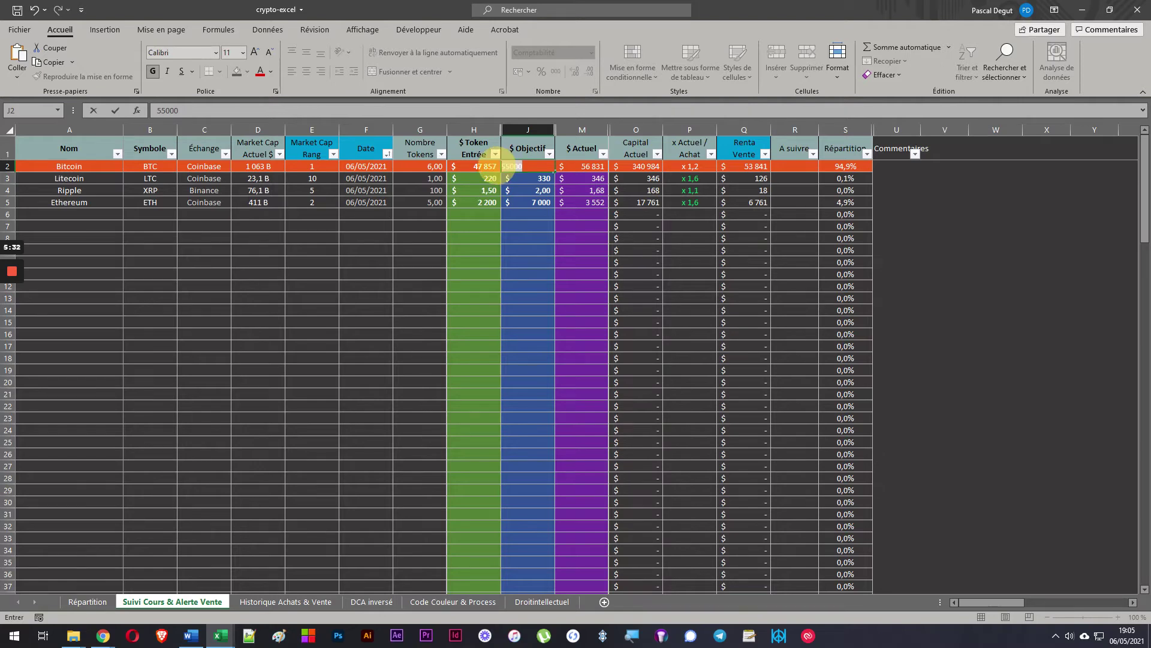
{"action": "double_click", "coordinate": [511, 166]}
{"action": "key", "text": "Return"}
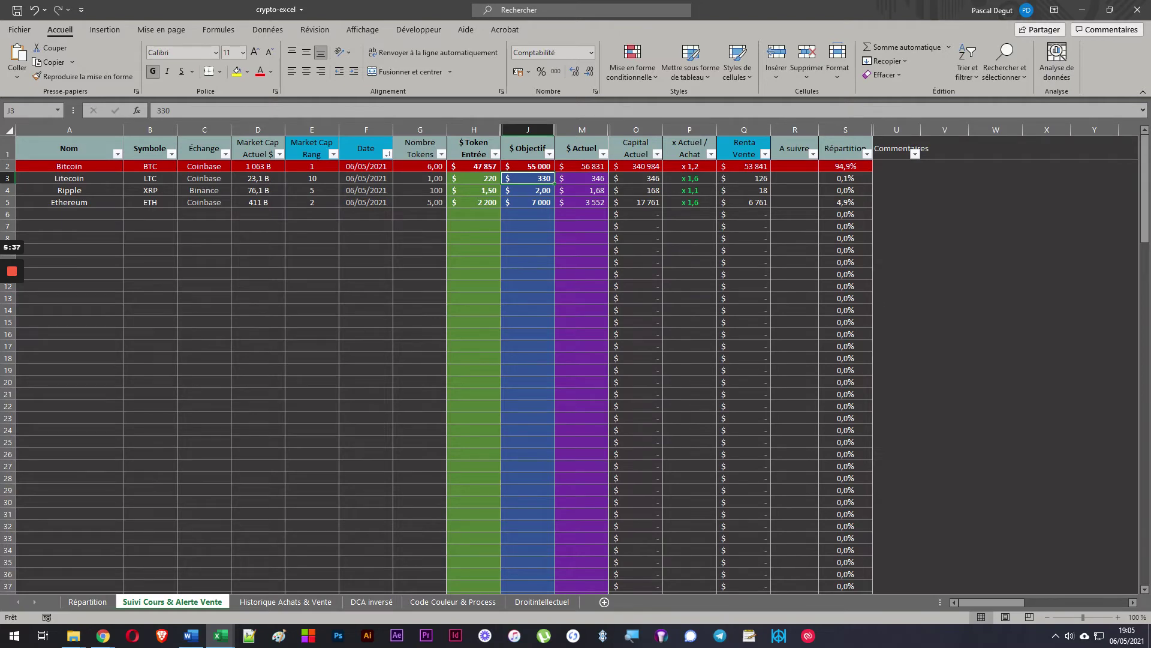
- Switch to the Crypto Excel - Exemple workbook and review the purchases, sales and totals on Historique Achats & Vente
{"action": "scroll", "coordinate": [444, 372], "scroll_direction": "down", "scroll_amount": 9}
{"action": "scroll", "coordinate": [443, 372], "scroll_direction": "up", "scroll_amount": 9}
{"action": "mouse_move", "coordinate": [12, 271]}
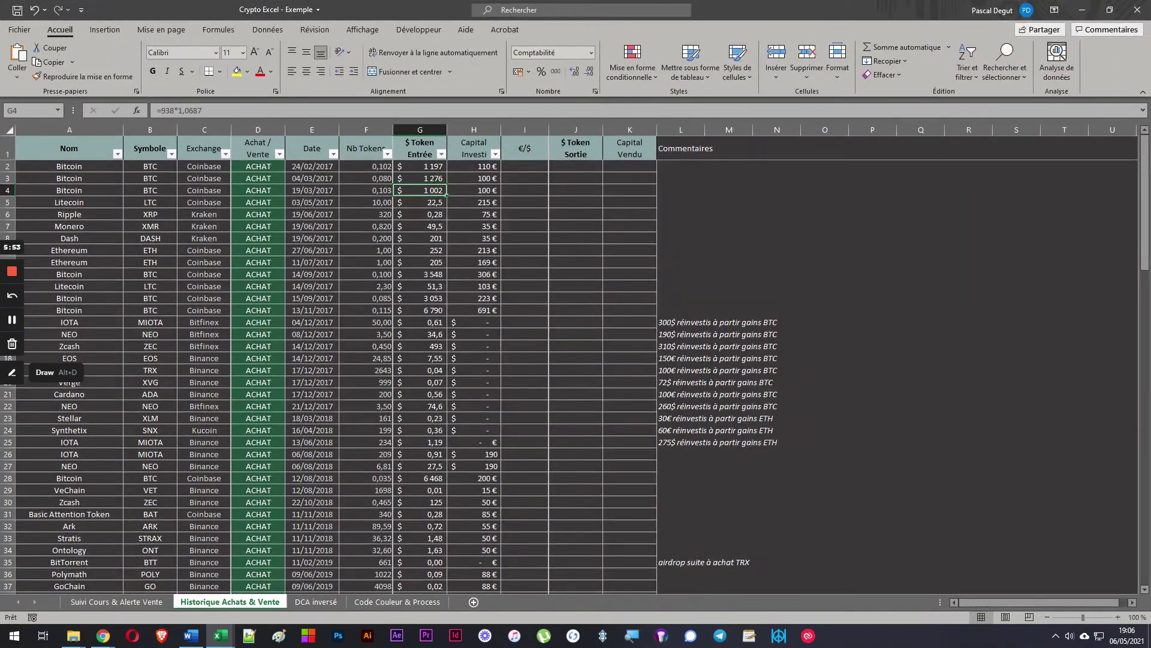
{"action": "left_click", "coordinate": [288, 238]}
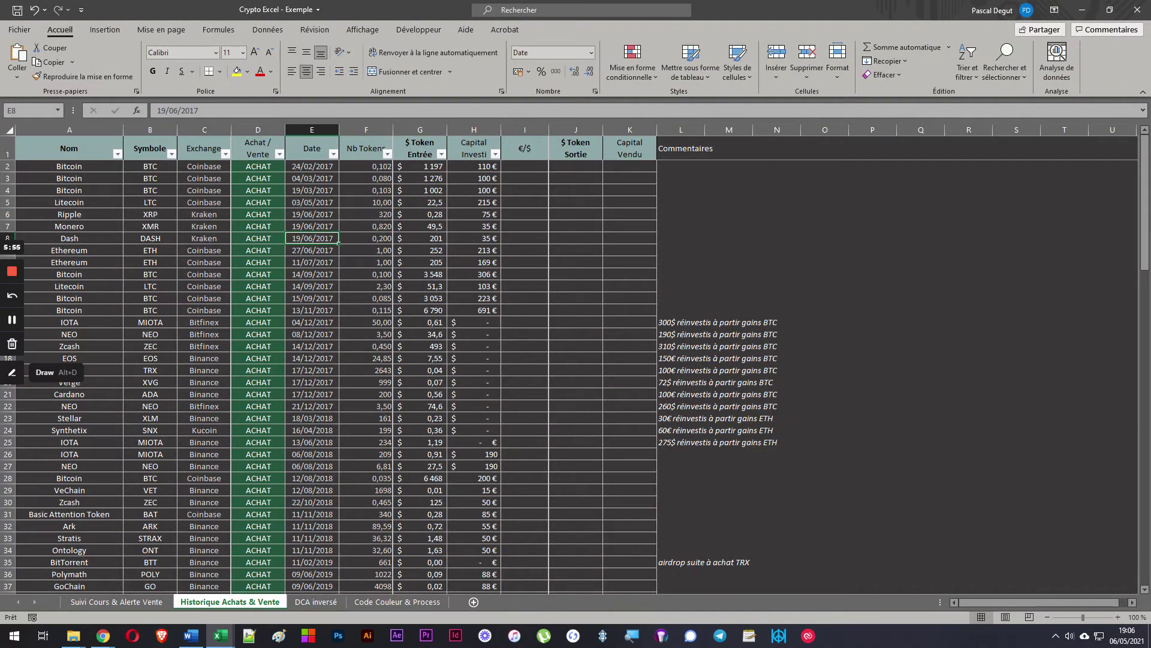
{"action": "scroll", "coordinate": [576, 378], "scroll_direction": "down", "scroll_amount": 20}
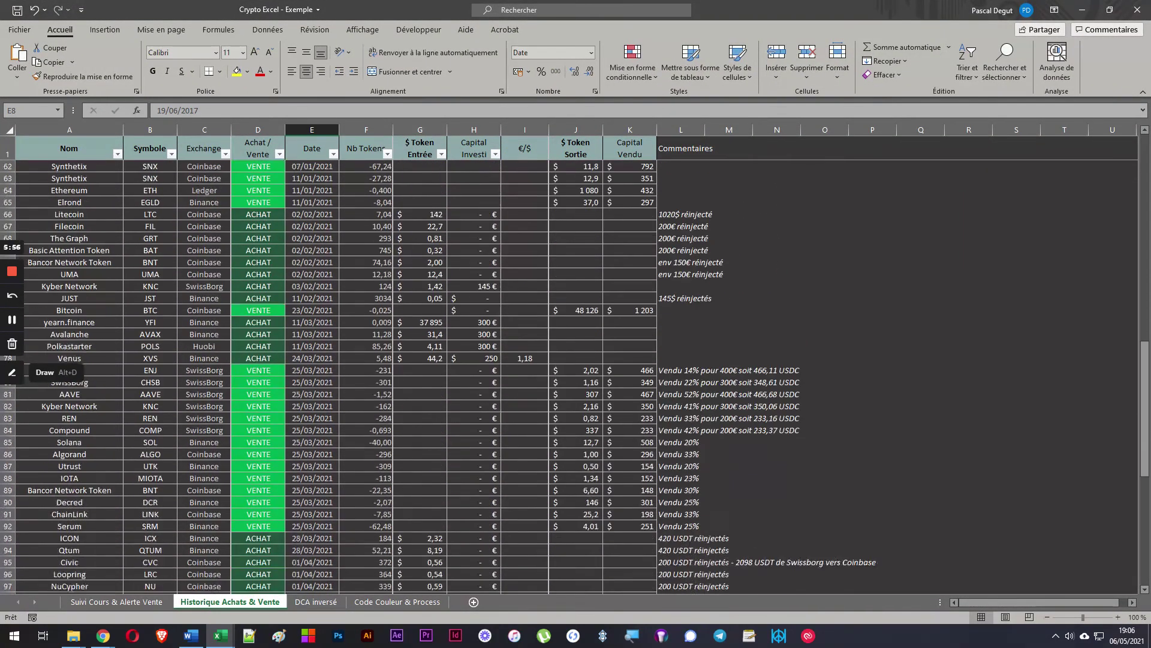
{"action": "scroll", "coordinate": [575, 378], "scroll_direction": "up", "scroll_amount": 20}
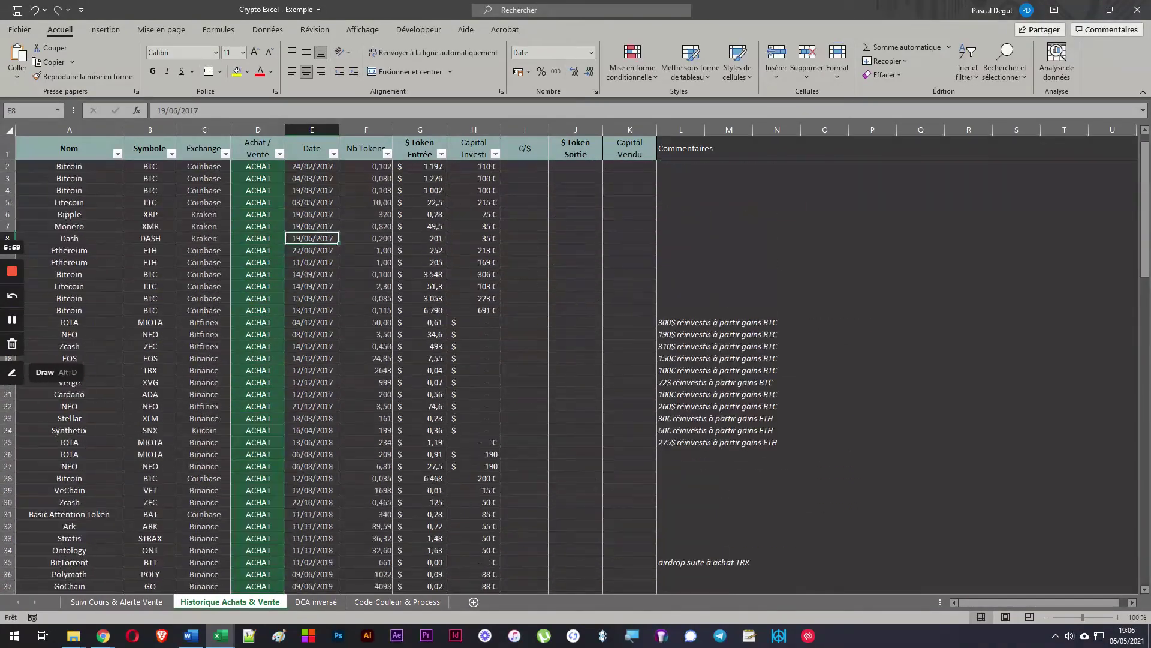
{"action": "scroll", "coordinate": [576, 377], "scroll_direction": "down", "scroll_amount": 20}
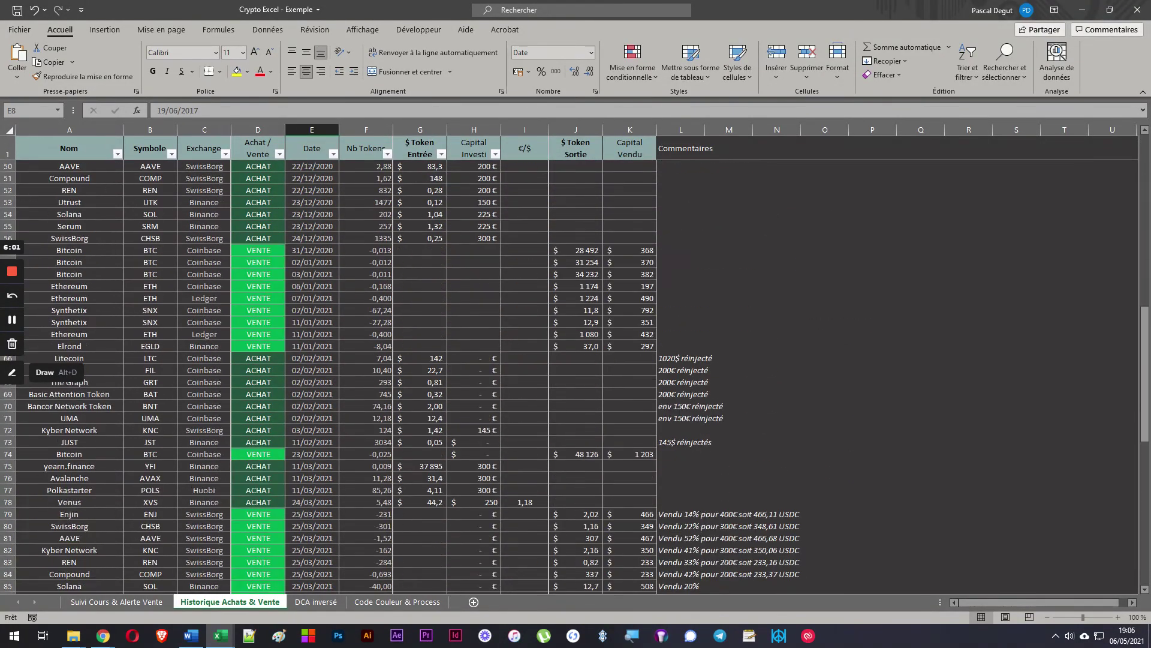
{"action": "scroll", "coordinate": [576, 378], "scroll_direction": "down", "scroll_amount": 4}
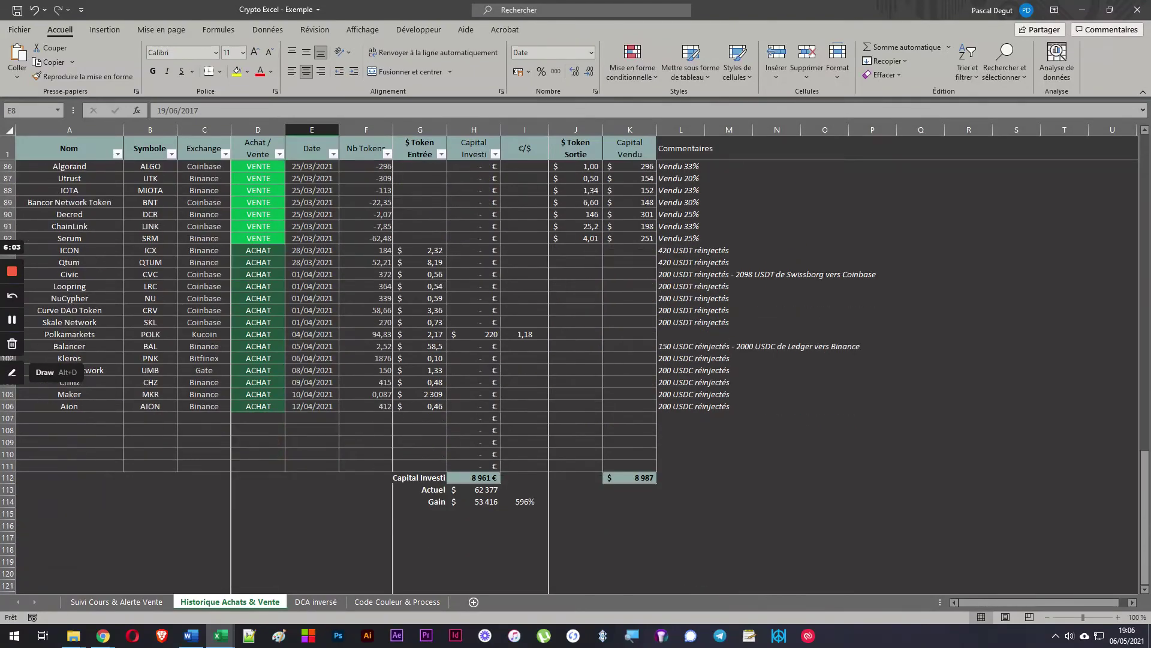
{"action": "scroll", "coordinate": [576, 378], "scroll_direction": "up", "scroll_amount": 5}
{"action": "scroll", "coordinate": [576, 377], "scroll_direction": "down", "scroll_amount": 5}
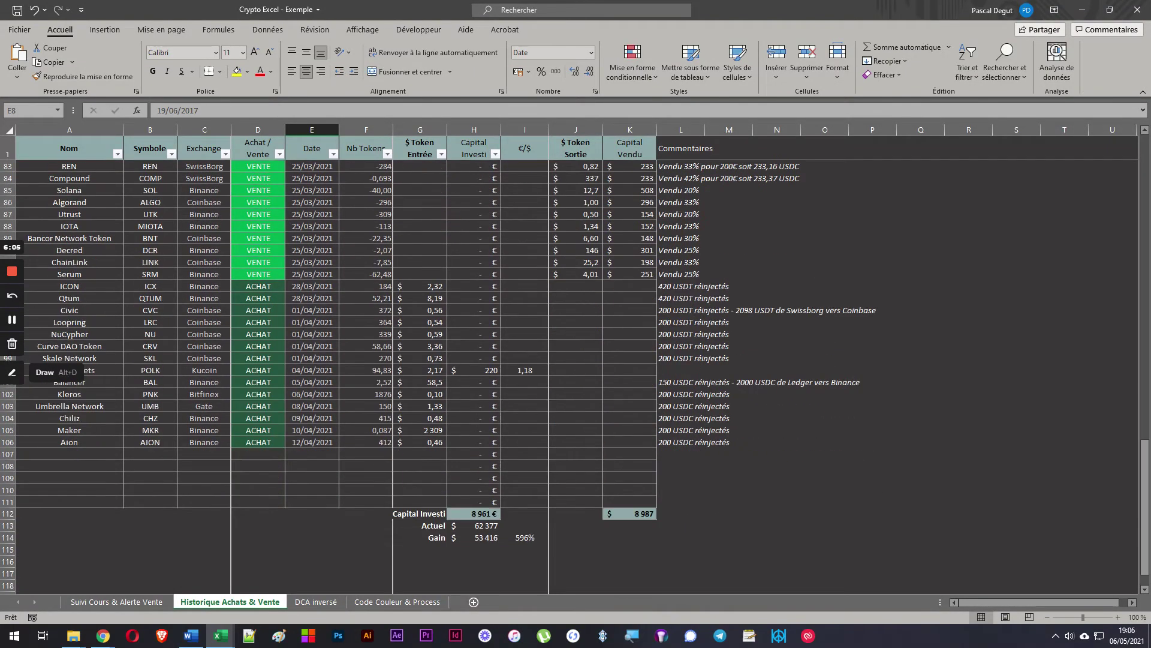
- Review the colour-coded holdings on the example workbook's Suivi Cours & Alerte Vente sheet
{"action": "left_click", "coordinate": [120, 601]}
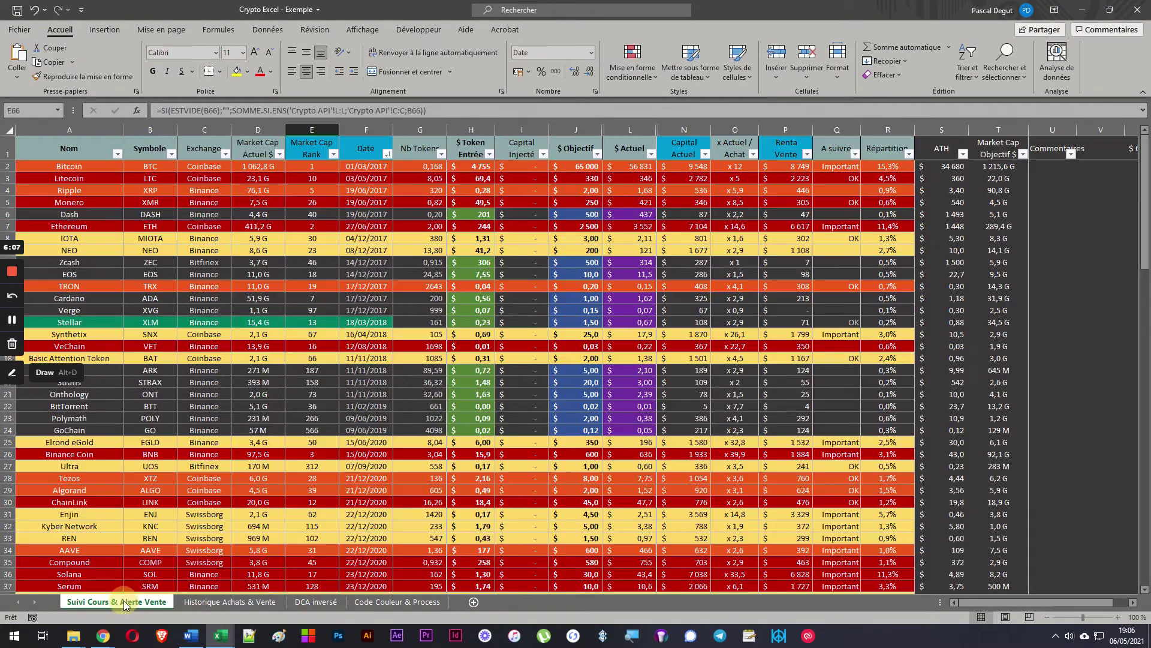
{"action": "scroll", "coordinate": [465, 378], "scroll_direction": "down", "scroll_amount": 10}
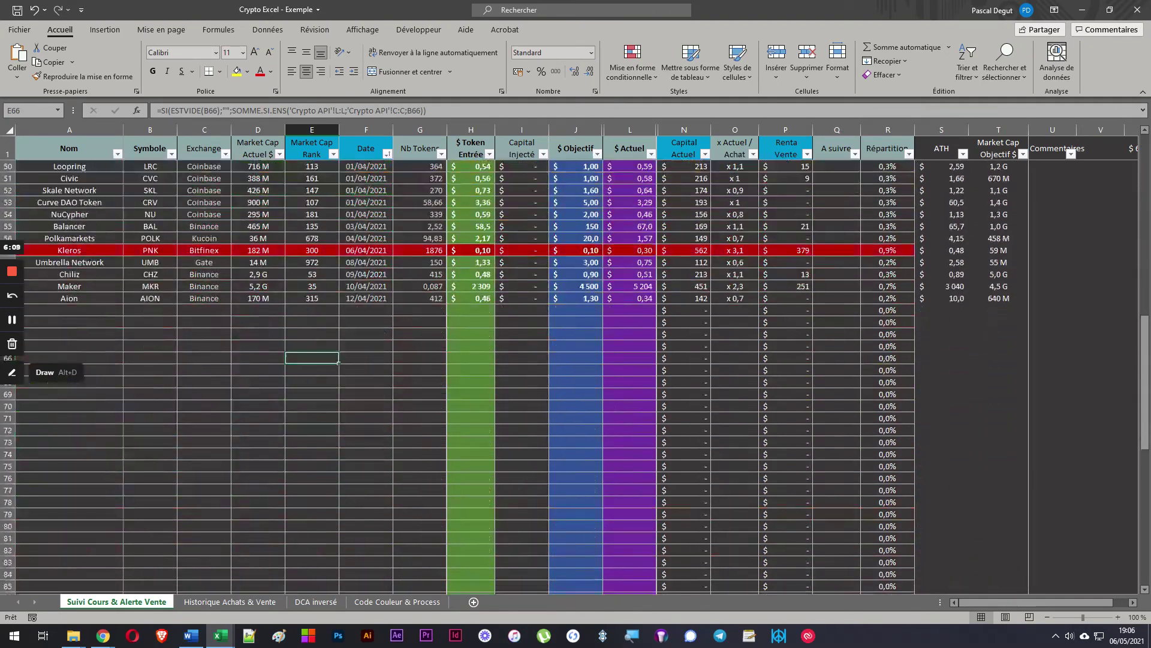
{"action": "scroll", "coordinate": [465, 378], "scroll_direction": "up", "scroll_amount": 10}
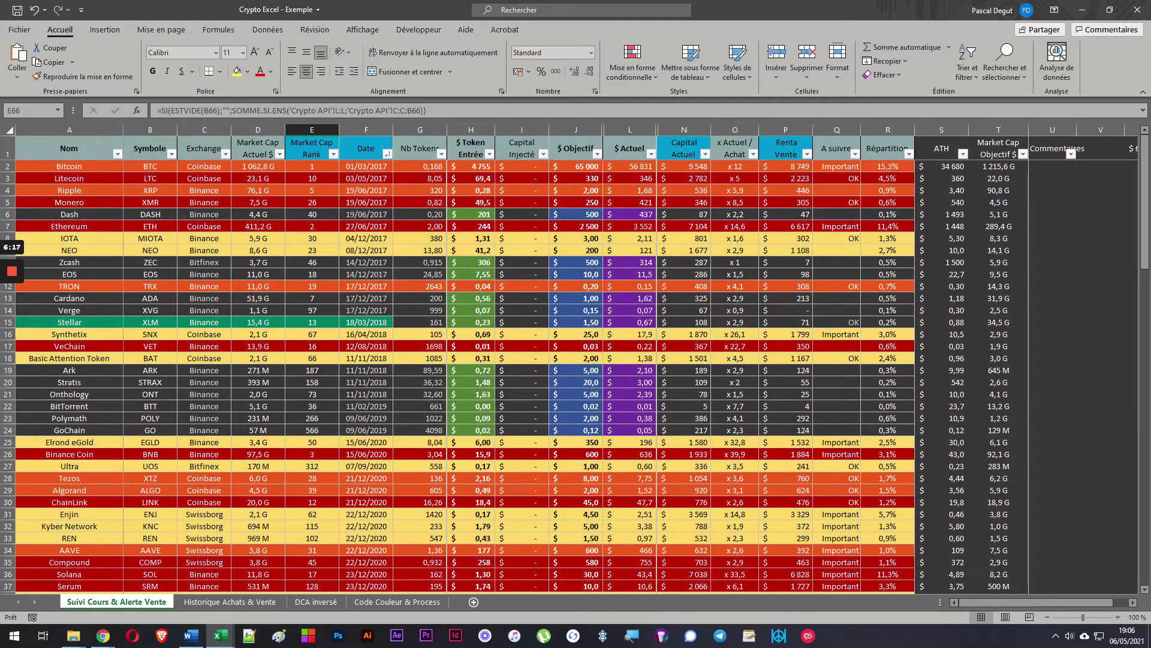
- Try a $ Objectif of 400 for Litecoin in the example workbook and undo the change
{"action": "left_click", "coordinate": [576, 178]}
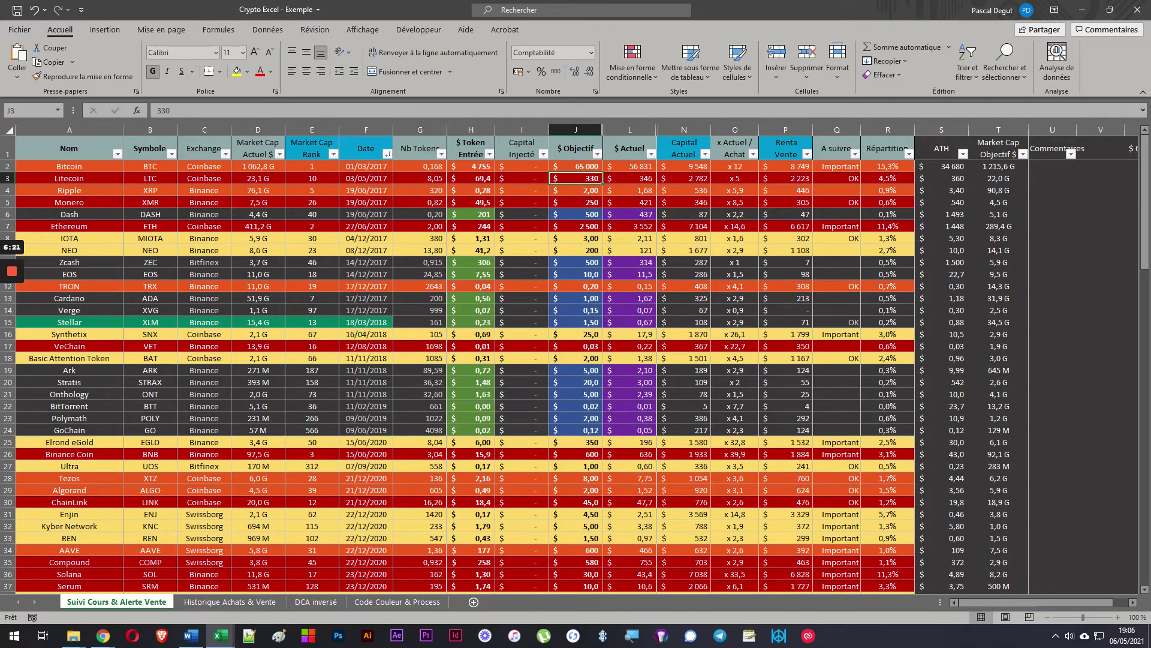
{"action": "type", "text": "400"}
{"action": "key", "text": "Return"}
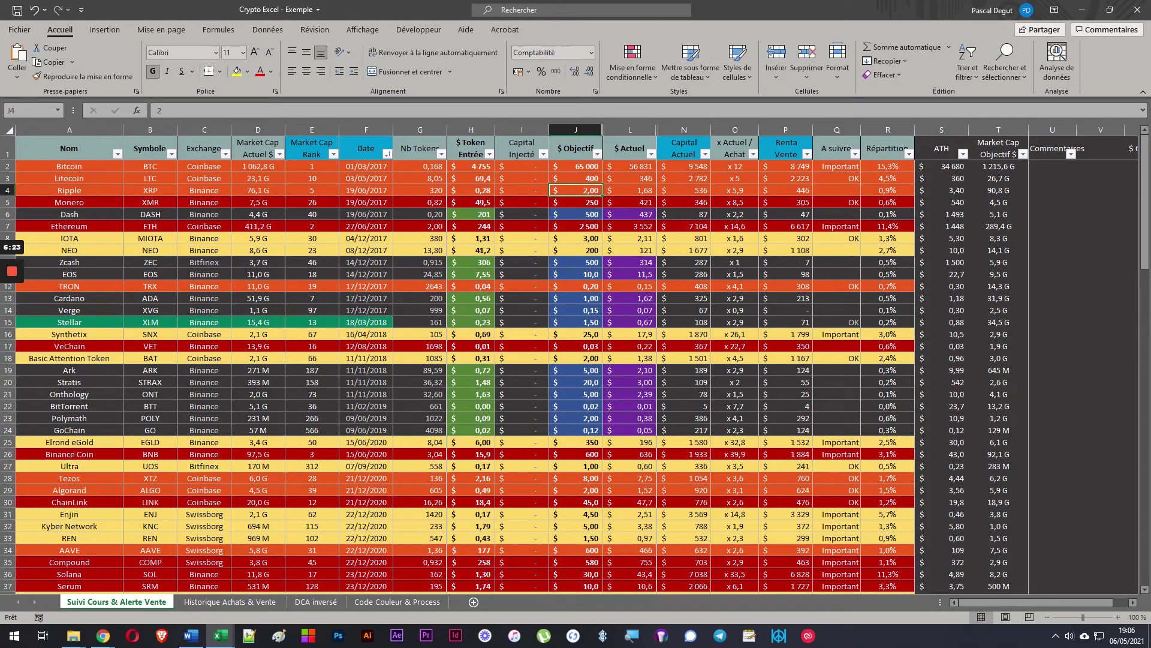
{"action": "key", "text": "ctrl+z"}
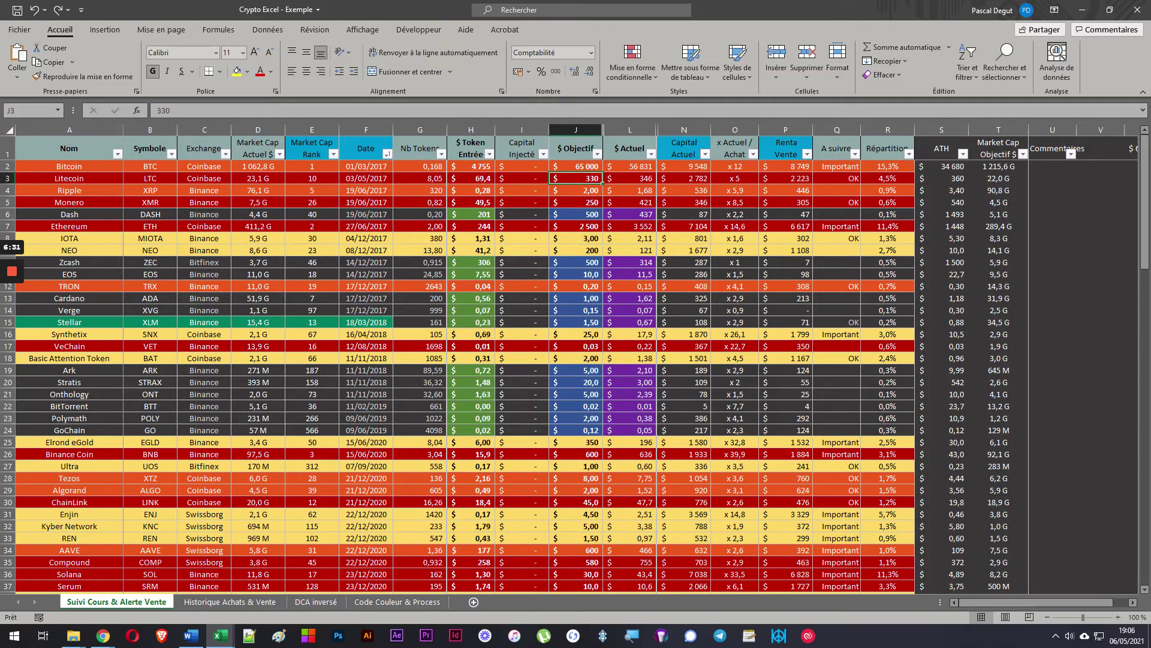
- Examine the example workbook's Litecoin row, and return to the crypto-excel workbook to inspect Bitcoin's $ Token Entrée formula
{"action": "left_click_drag", "start_coordinate": [888, 178], "coordinate": [26, 178]}
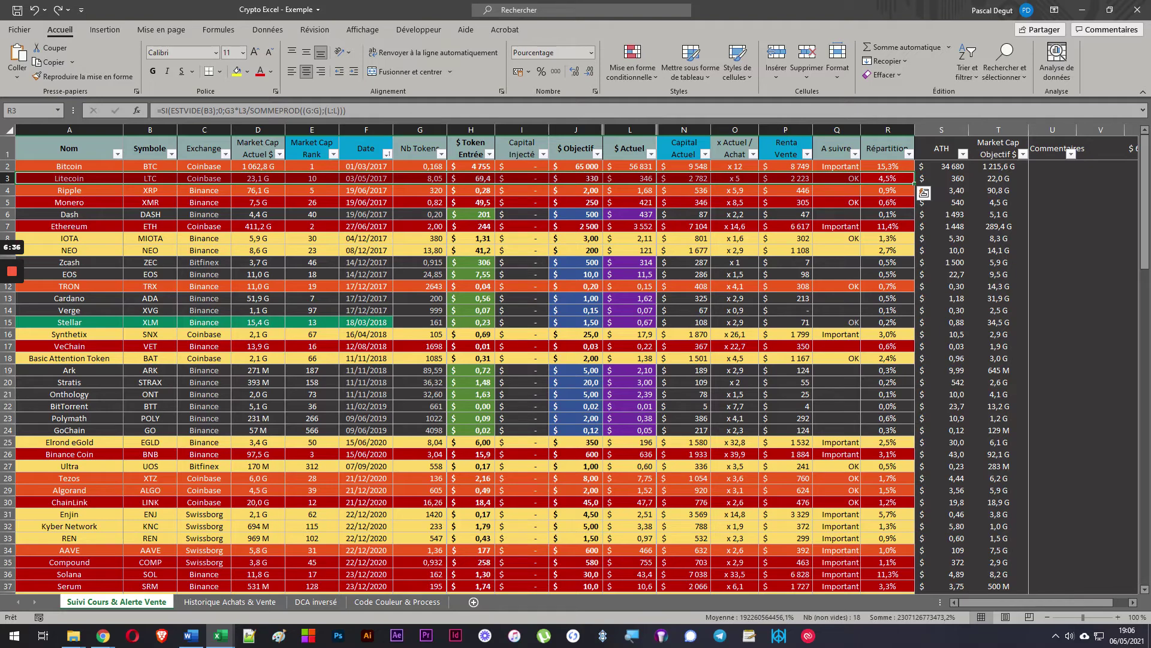
{"action": "left_click", "coordinate": [528, 310]}
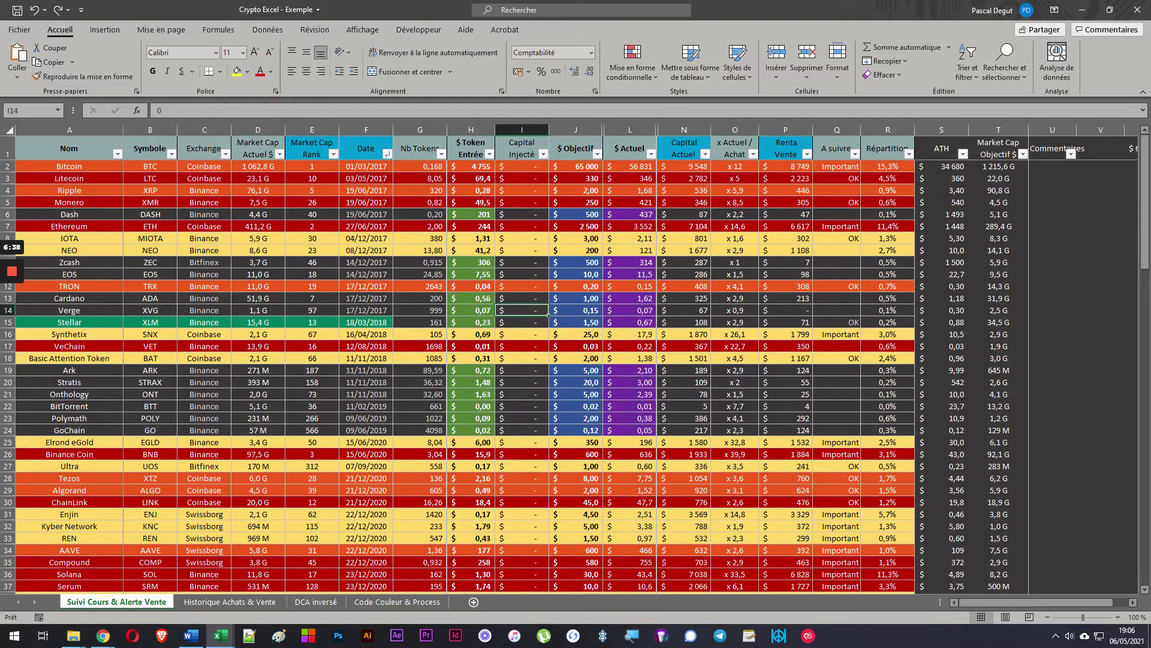
{"action": "left_click_drag", "start_coordinate": [302, 6], "coordinate": [523, 196]}
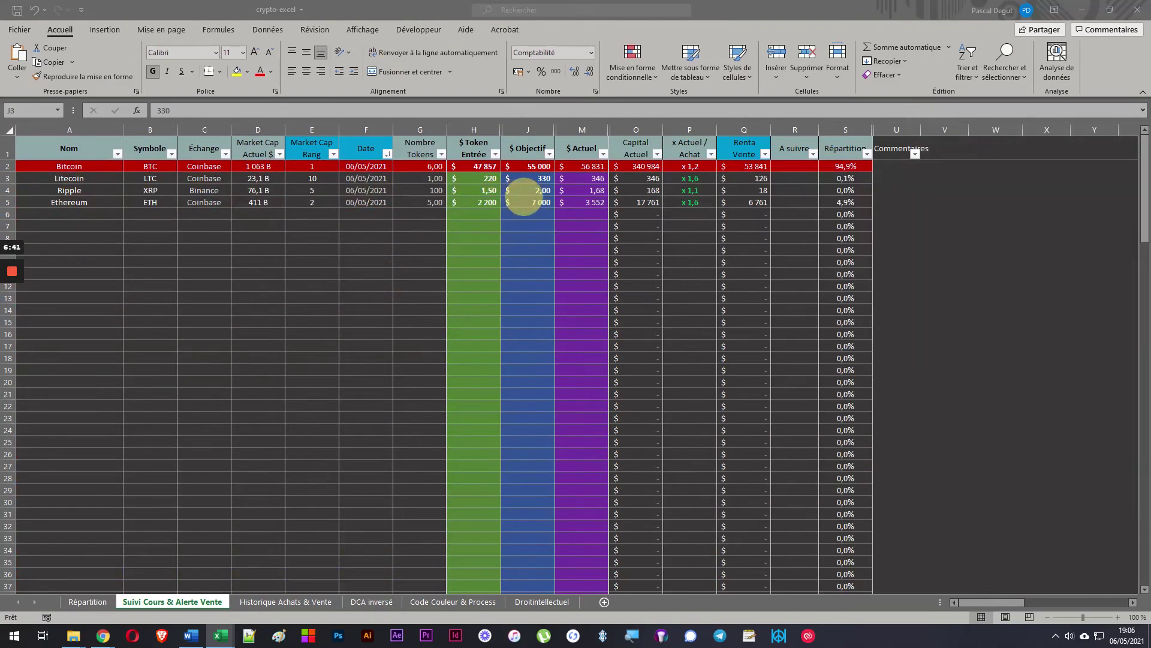
{"action": "left_click", "coordinate": [647, 281]}
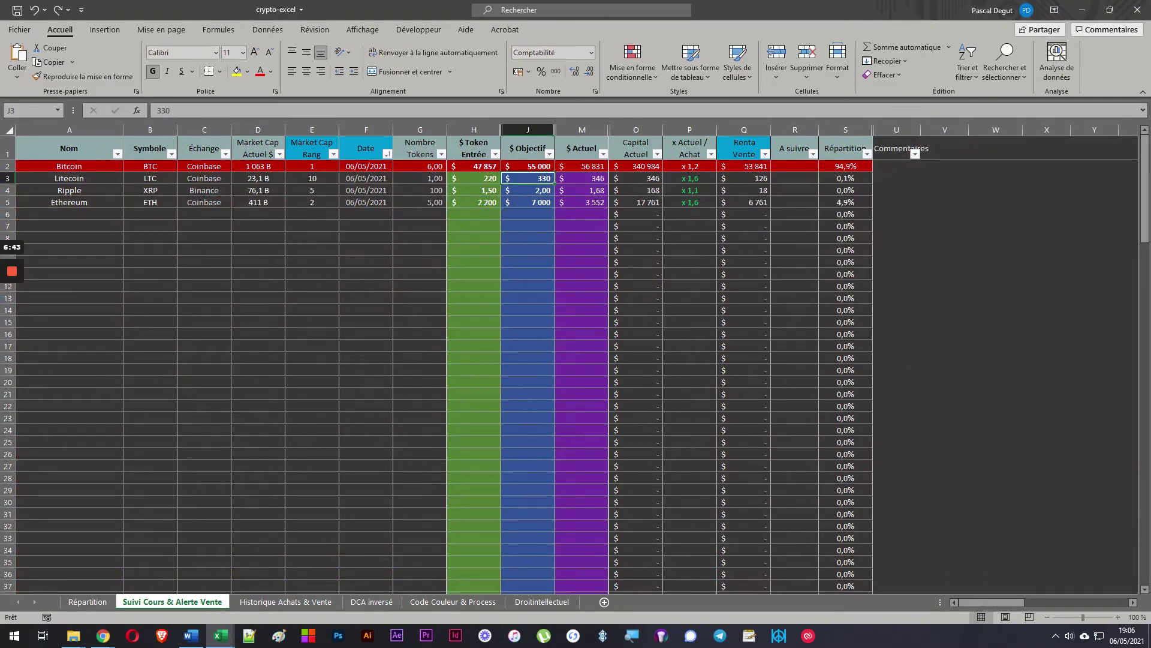
{"action": "left_click", "coordinate": [498, 170]}
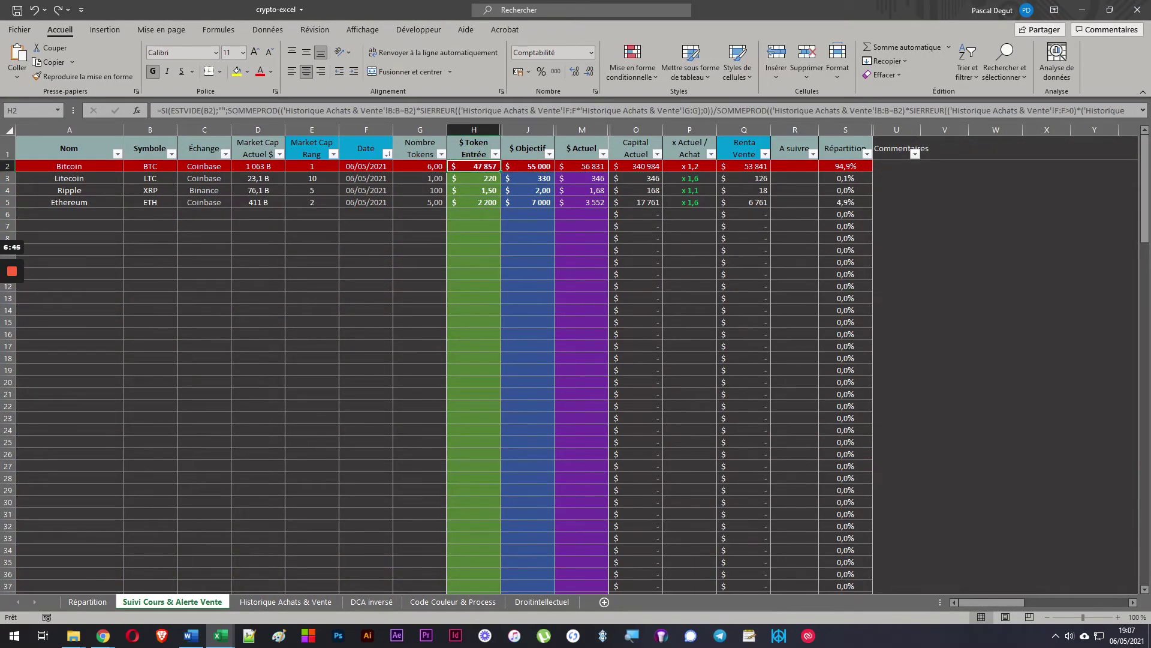
- Try a $ Objectif of 100000 for Bitcoin
{"action": "left_click", "coordinate": [527, 163]}
{"action": "type", "text": "100000"}
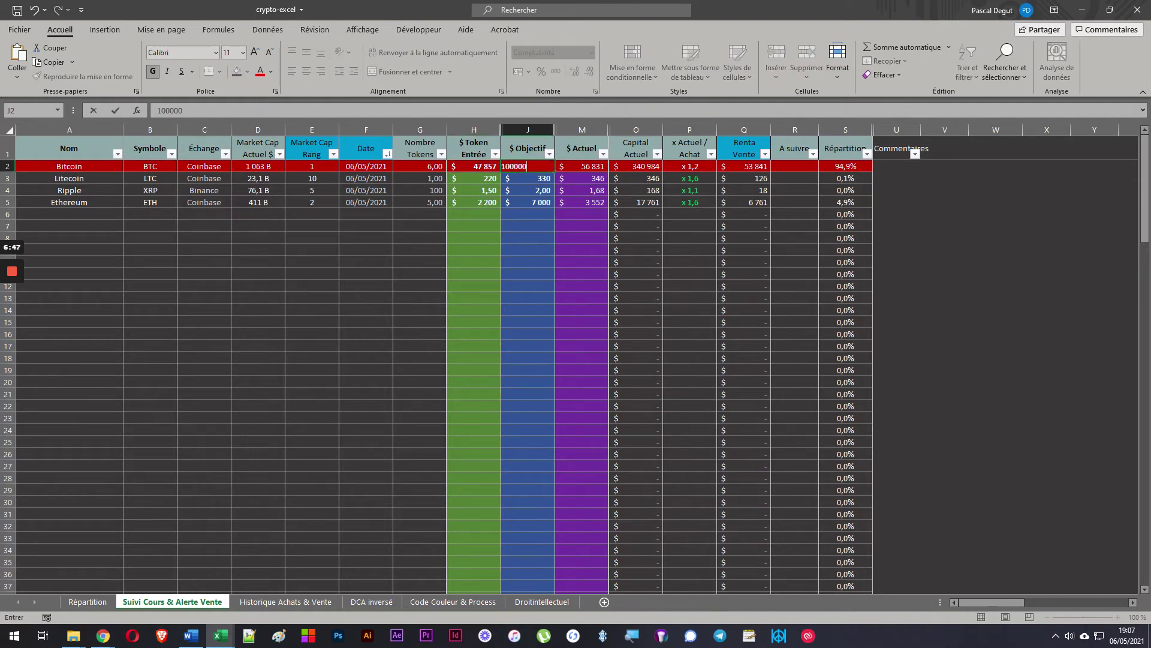
{"action": "key", "text": "Return"}
- Set Bitcoin's $ Objectif to 120000
{"action": "left_click", "coordinate": [527, 166]}
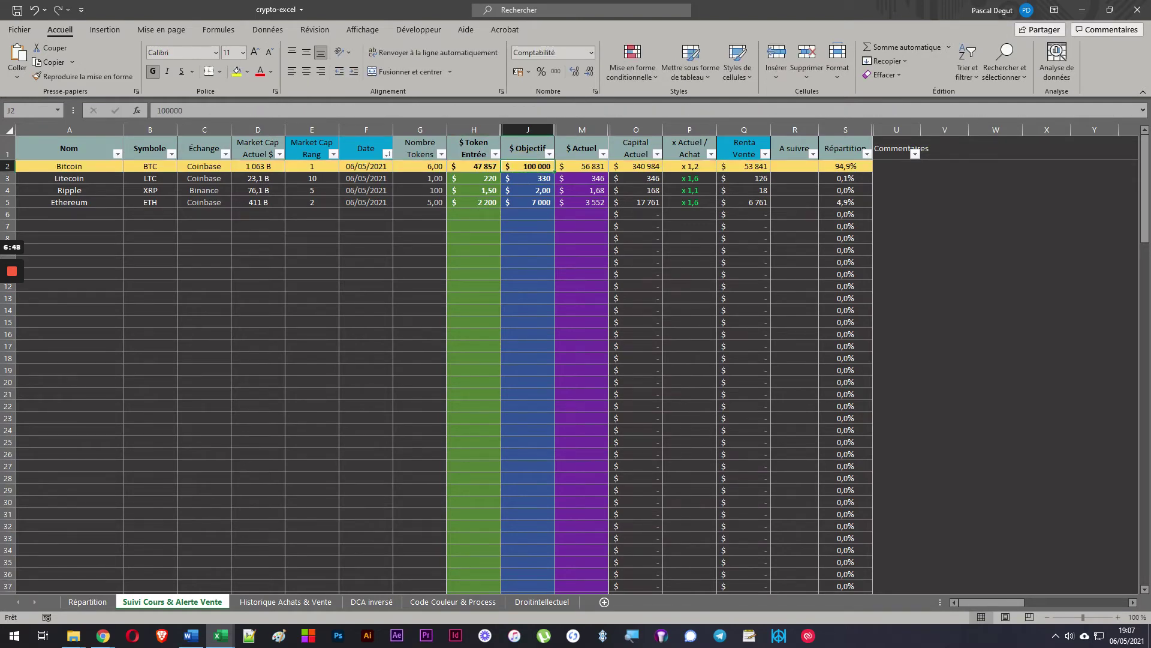
{"action": "type", "text": "1200"}
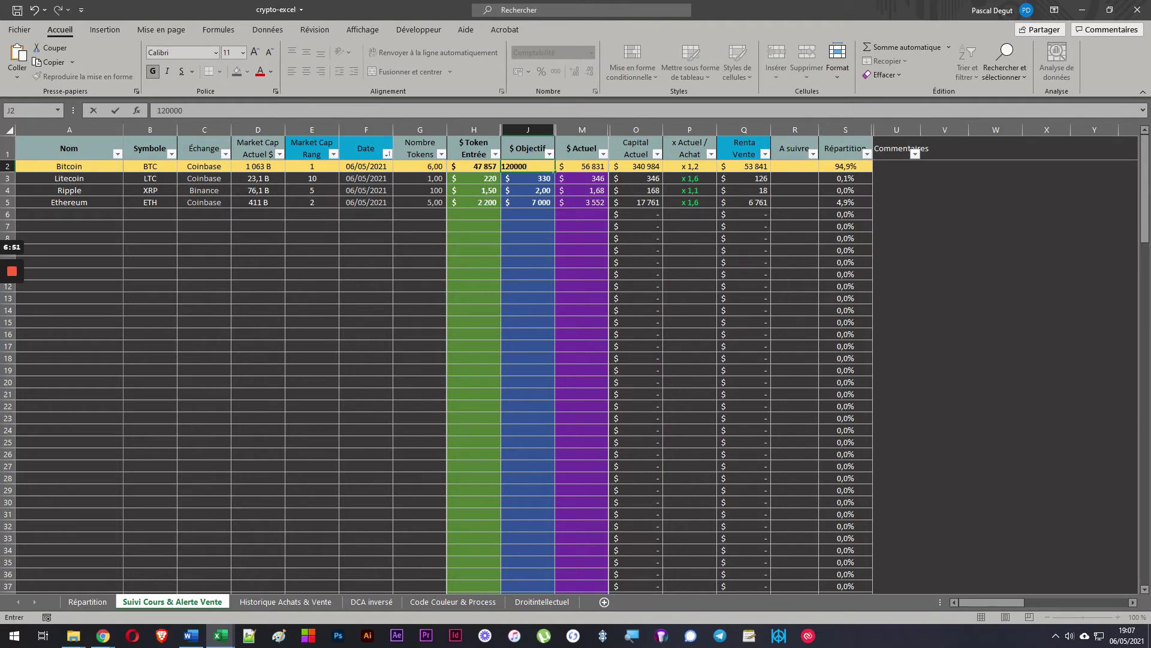
{"action": "key", "text": "Return"}
- Mark Bitcoin as "Important" in the A suivre column
{"action": "left_click_drag", "start_coordinate": [795, 178], "coordinate": [796, 217]}
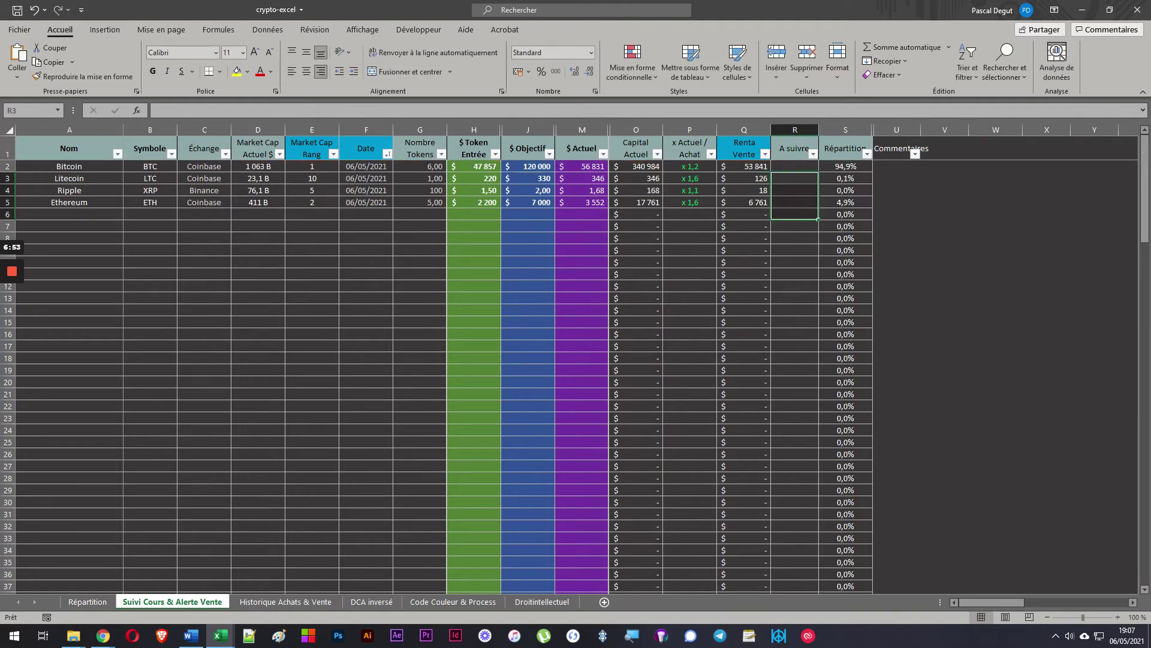
{"action": "left_click_drag", "start_coordinate": [795, 175], "coordinate": [795, 176]}
{"action": "left_click", "coordinate": [795, 166]}
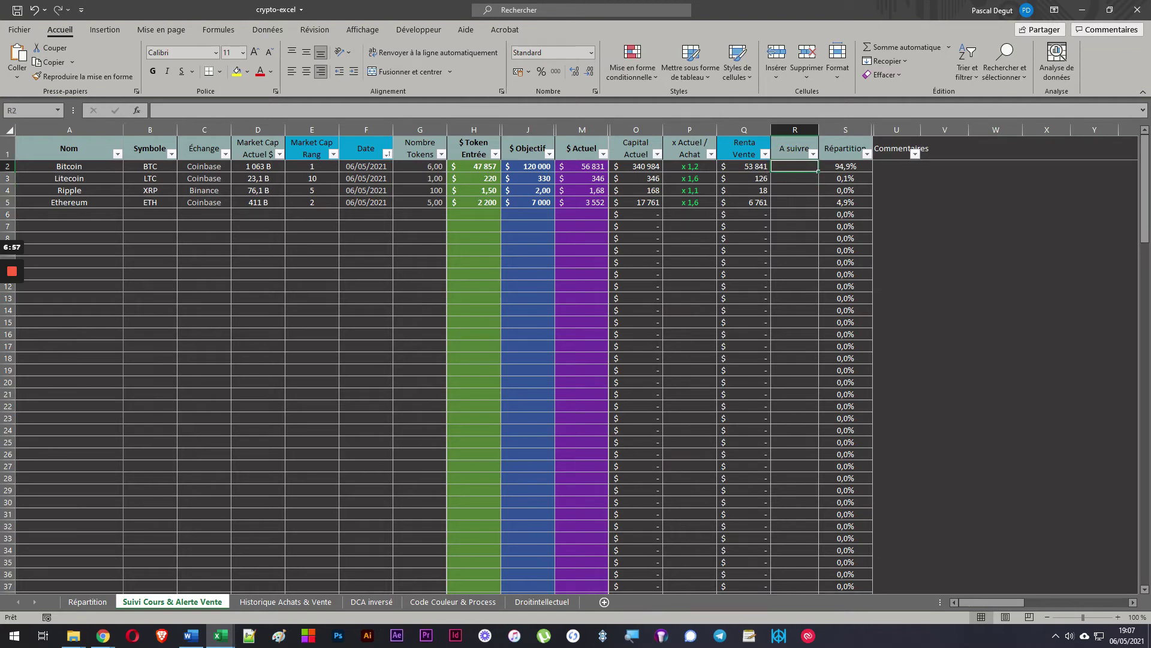
{"action": "type", "text": "Important"}
{"action": "key", "text": "Return"}
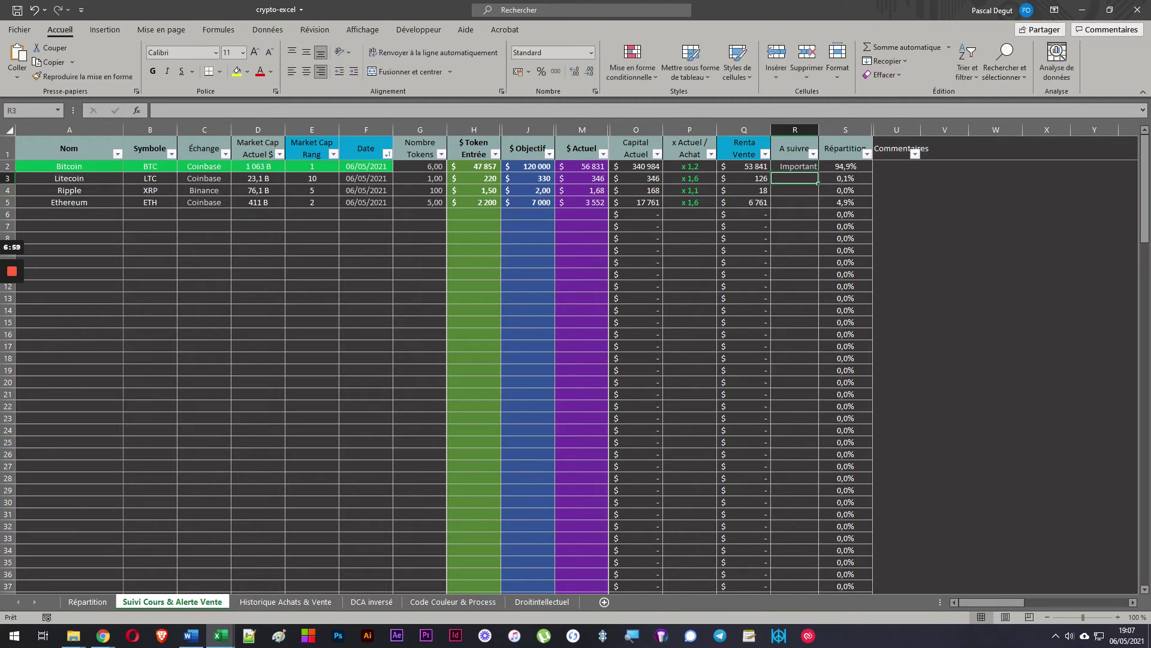
- Mark Ripple as "OK" in the A suivre column
{"action": "left_click", "coordinate": [795, 190]}
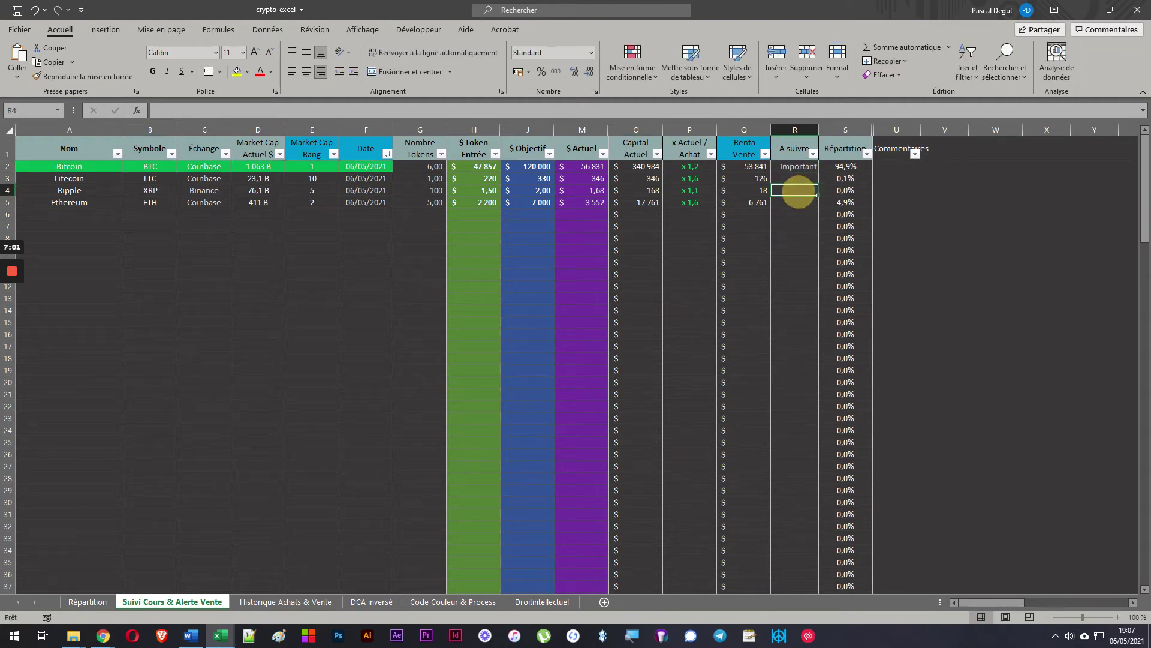
{"action": "type", "text": "OK"}
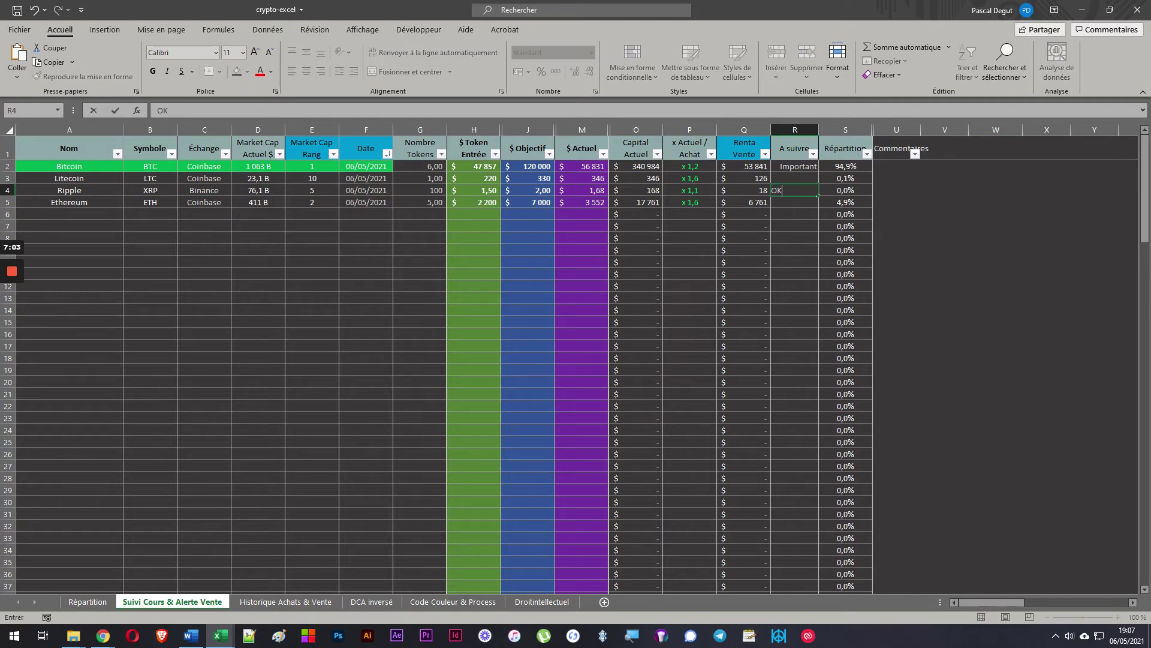
{"action": "key", "text": "Return"}
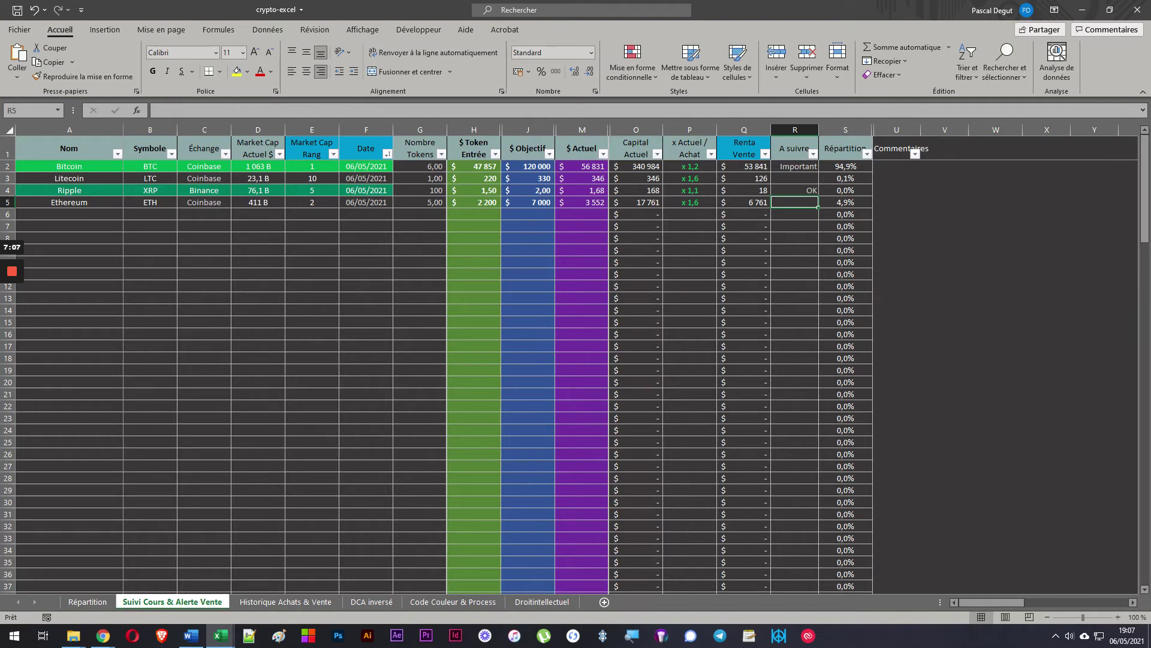
- View the filter options of the A suivre column and close them
{"action": "left_click", "coordinate": [813, 154]}
{"action": "left_click", "coordinate": [904, 348]}
{"action": "left_click", "coordinate": [793, 230]}
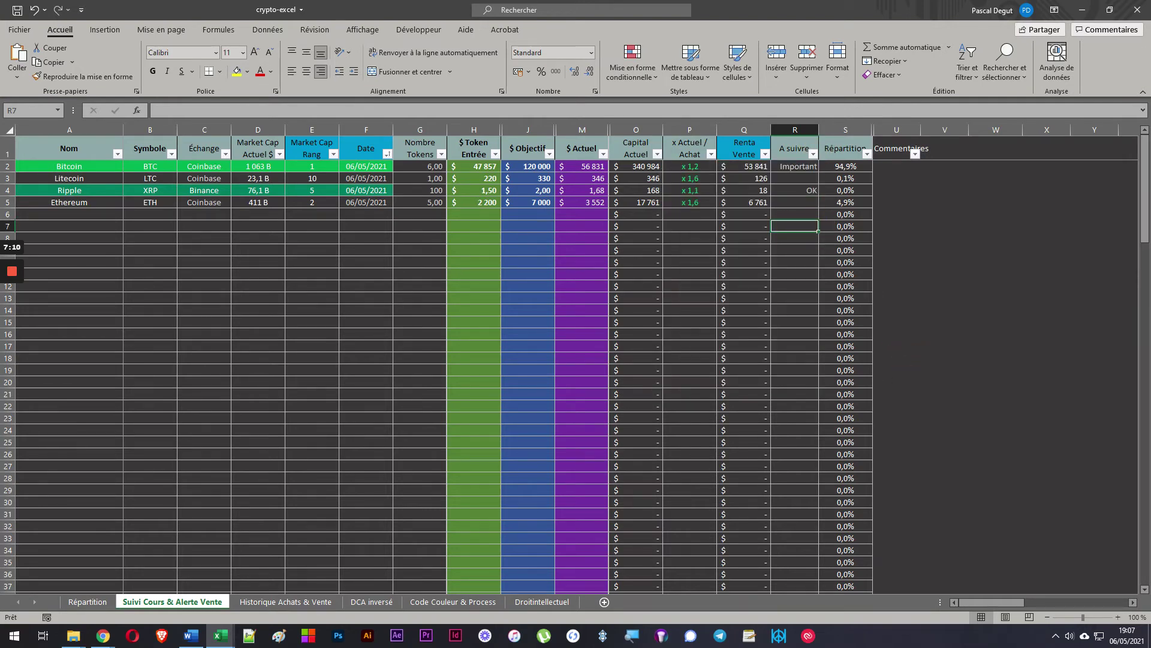
- Bring up the Crypto Excel - Exemple workbook at full size and review its colour-coded holdings, including the Stellar row
{"action": "left_click_drag", "start_coordinate": [1150, 210], "coordinate": [457, 226]}
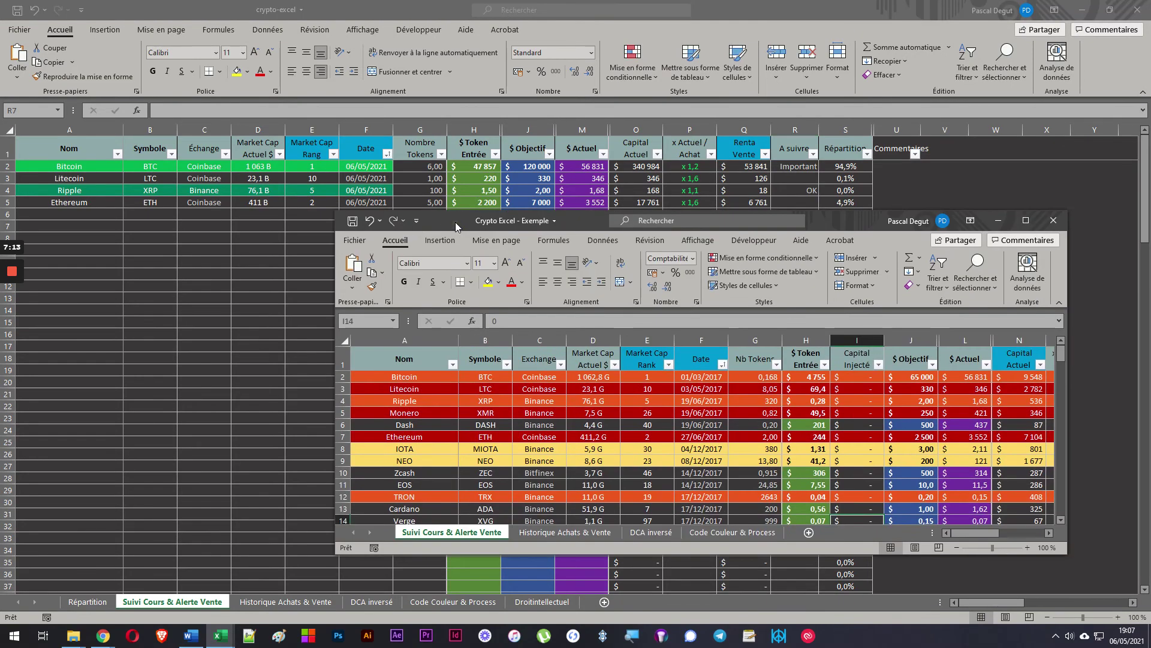
{"action": "double_click", "coordinate": [458, 226]}
{"action": "scroll", "coordinate": [576, 364], "scroll_direction": "down", "scroll_amount": 1}
{"action": "left_click_drag", "start_coordinate": [36, 286], "coordinate": [678, 287]}
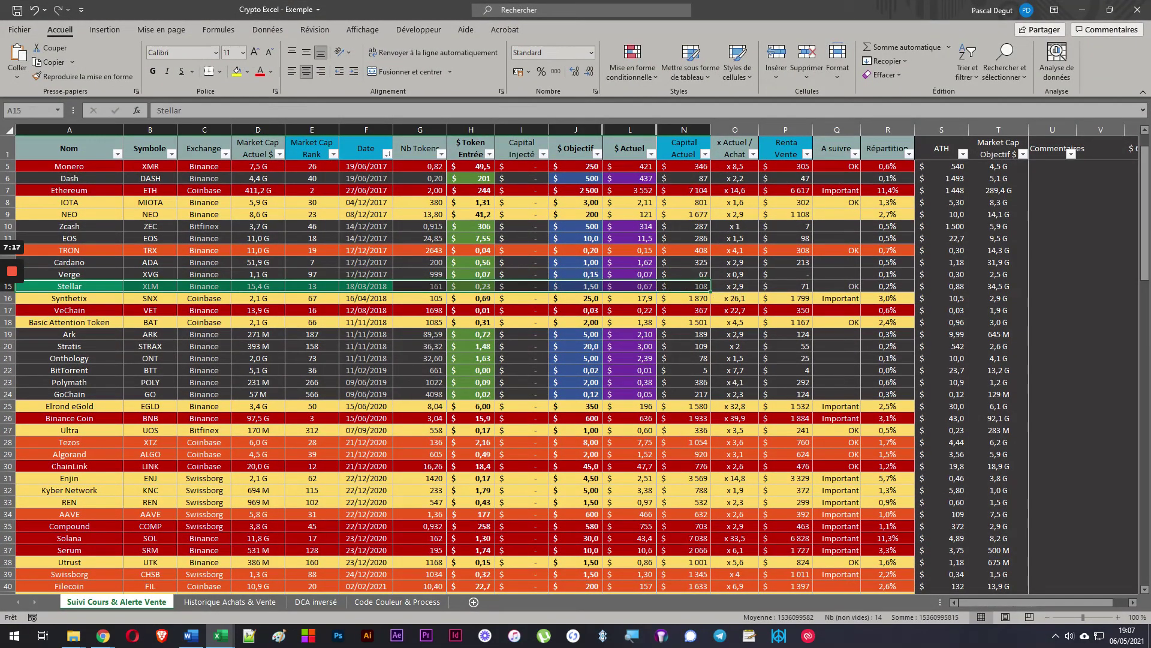
{"action": "scroll", "coordinate": [677, 288], "scroll_direction": "down", "scroll_amount": 7}
{"action": "scroll", "coordinate": [678, 288], "scroll_direction": "down", "scroll_amount": 5}
{"action": "scroll", "coordinate": [677, 288], "scroll_direction": "up", "scroll_amount": 13}
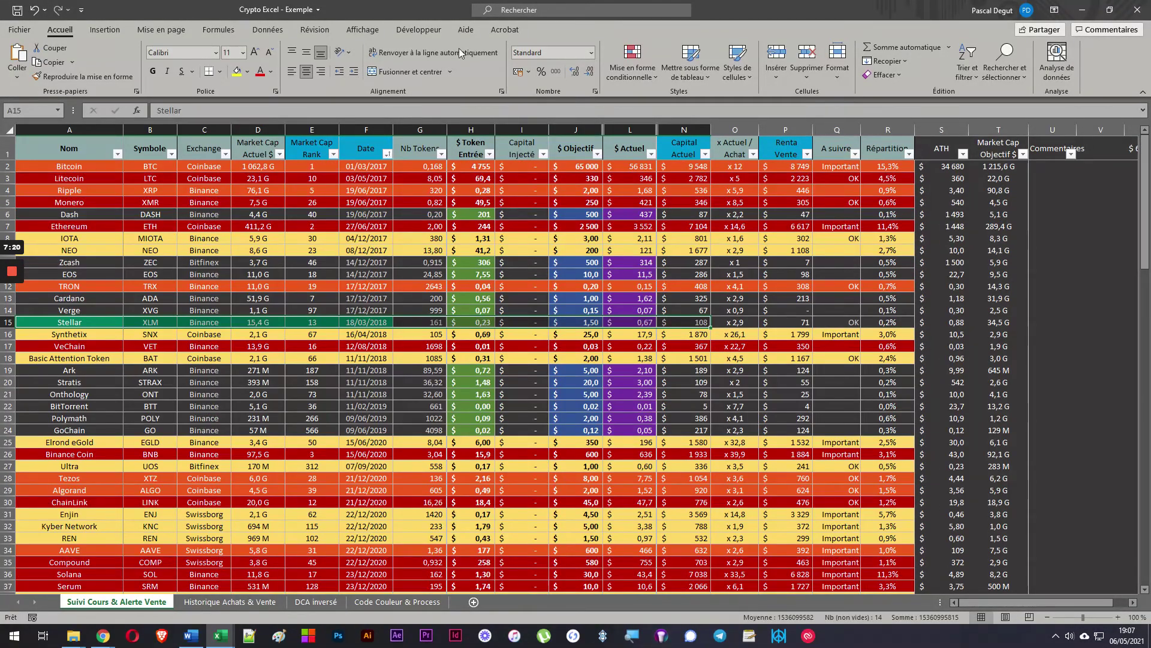
- Examine the ATH column in the example workbook and return to the crypto-excel workbook
{"action": "left_click", "coordinate": [948, 191]}
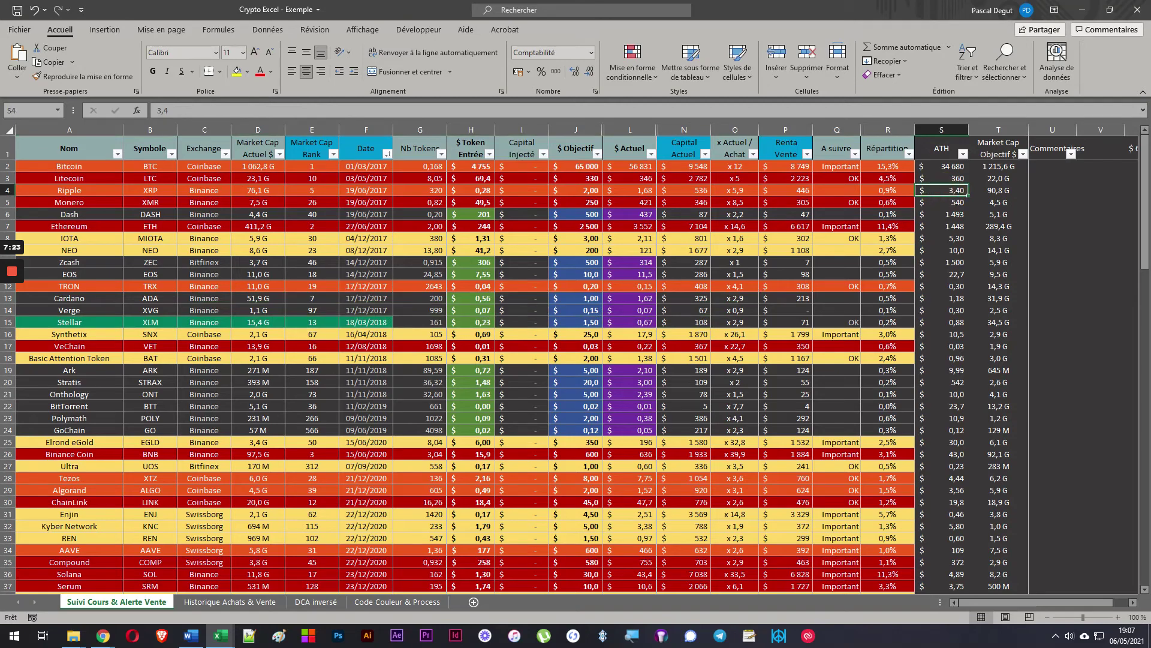
{"action": "left_click", "coordinate": [954, 322]}
{"action": "left_click", "coordinate": [942, 145]}
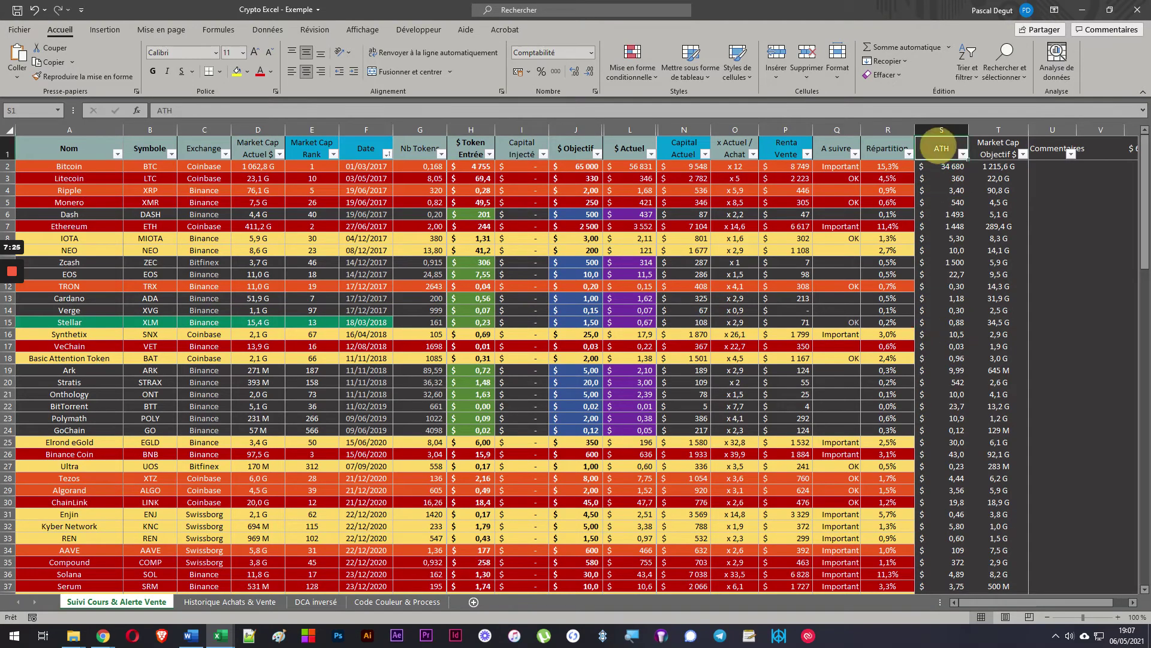
{"action": "left_click", "coordinate": [947, 248]}
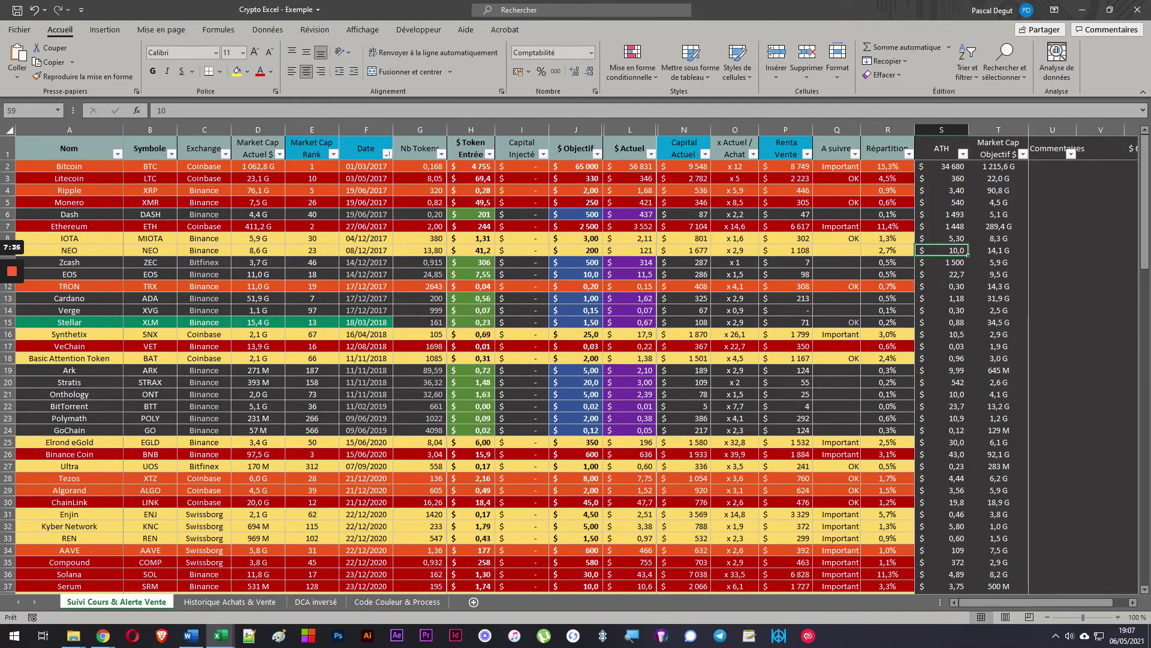
{"action": "scroll", "coordinate": [575, 360], "scroll_direction": "down", "scroll_amount": 7}
{"action": "scroll", "coordinate": [576, 360], "scroll_direction": "up", "scroll_amount": 7}
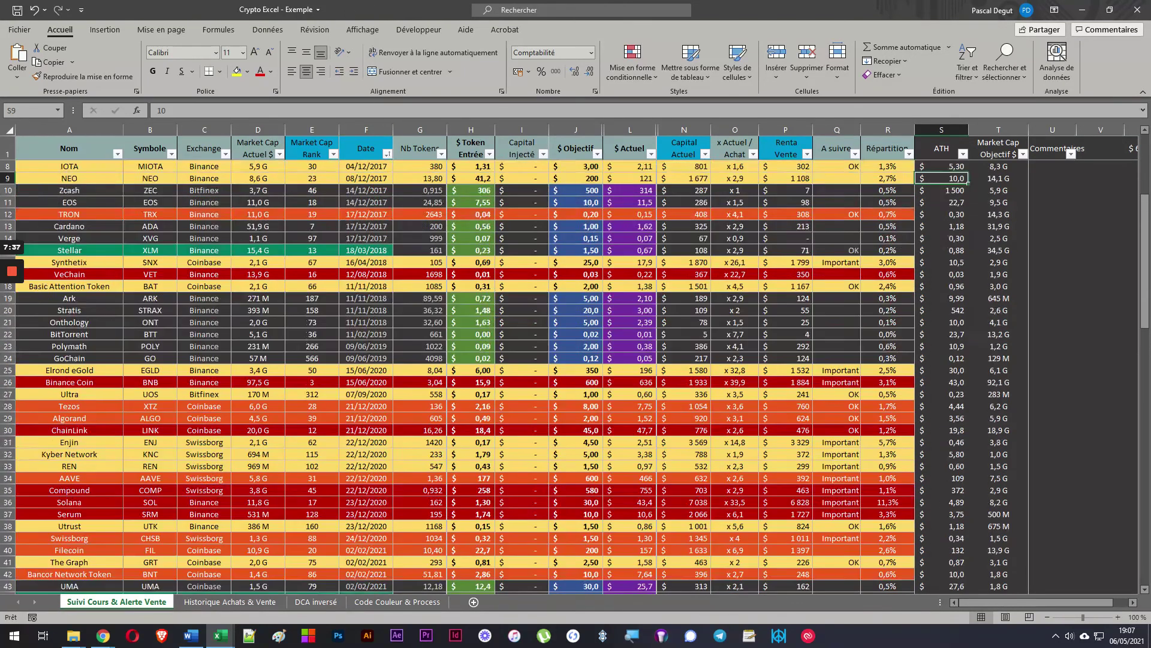
{"action": "left_click_drag", "start_coordinate": [317, 9], "coordinate": [500, 258]}
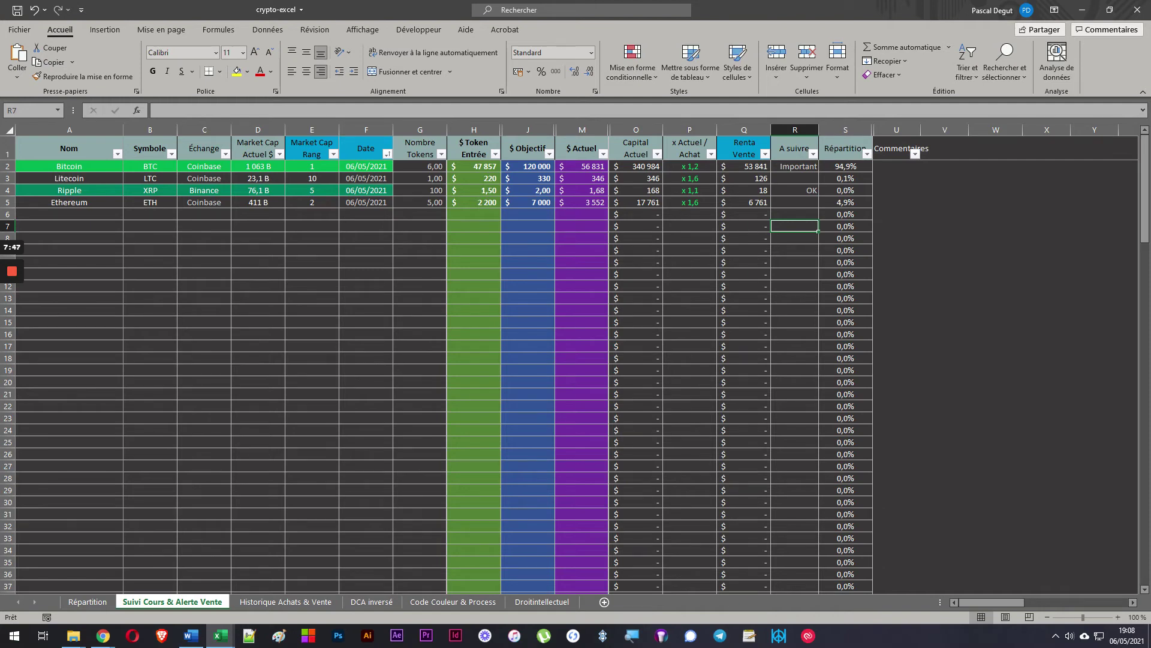
- Review the Répartition, Suivi Cours & Alerte Vente and Historique Achats & Vente sheets in turn
{"action": "left_click", "coordinate": [87, 601]}
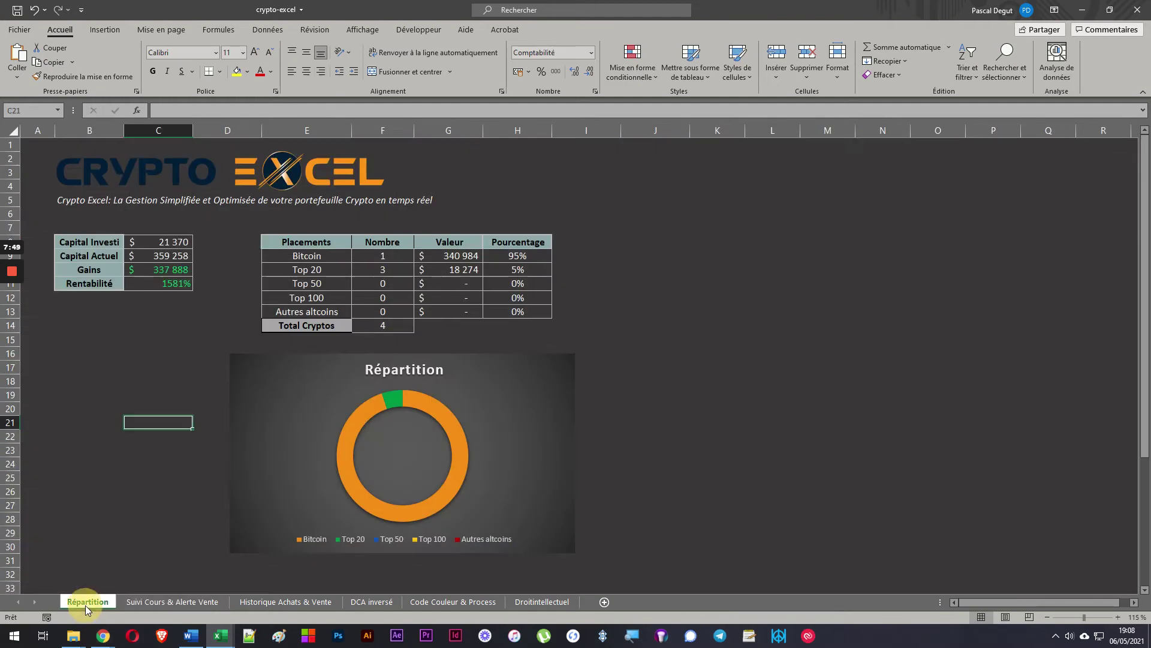
{"action": "left_click", "coordinate": [178, 606]}
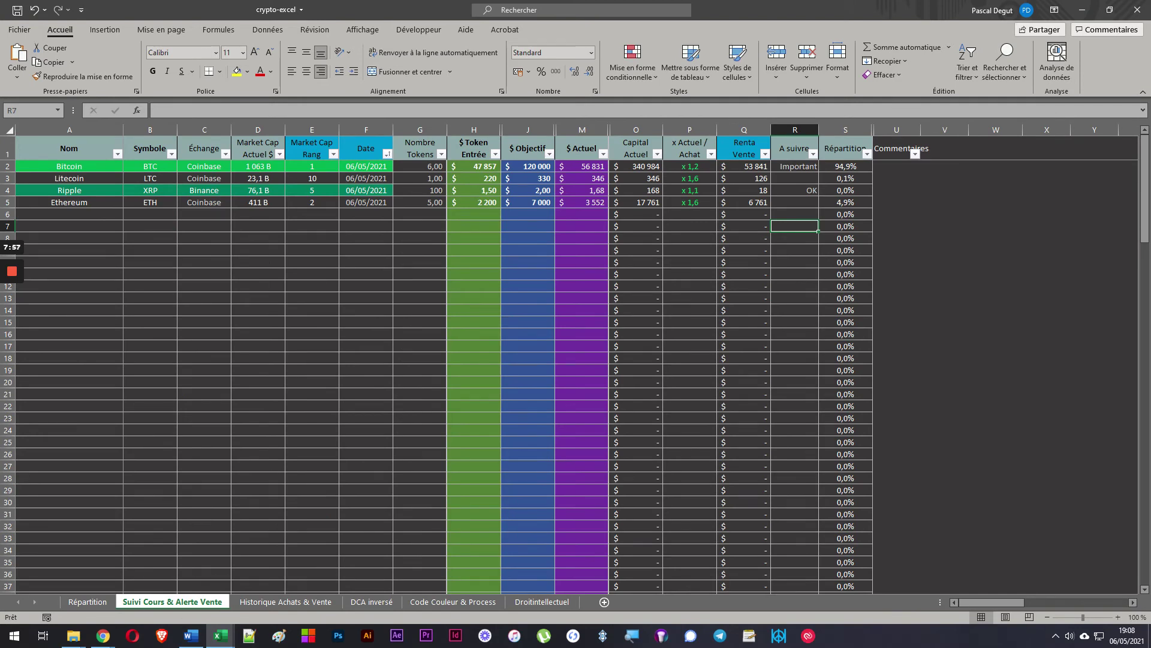
{"action": "left_click", "coordinate": [288, 601]}
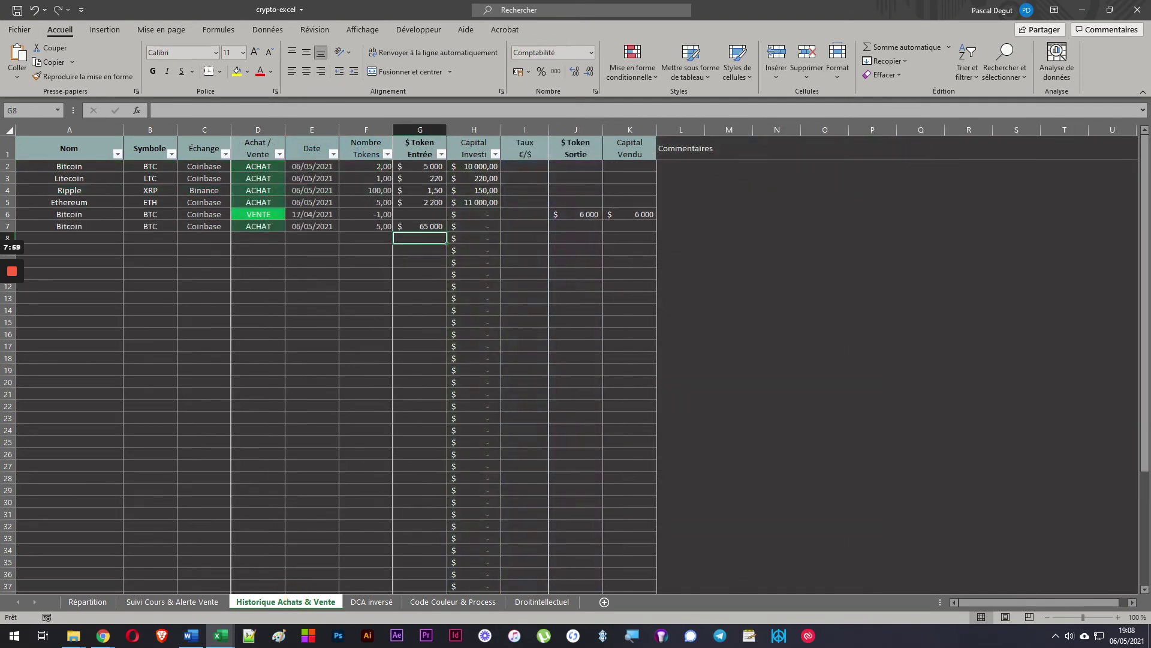
- Examine the Bitcoin block on the DCA inversé sheet, including its Part Cumulée total and the $ Token Sortie and Capital Vendu cells
{"action": "left_click", "coordinate": [370, 602]}
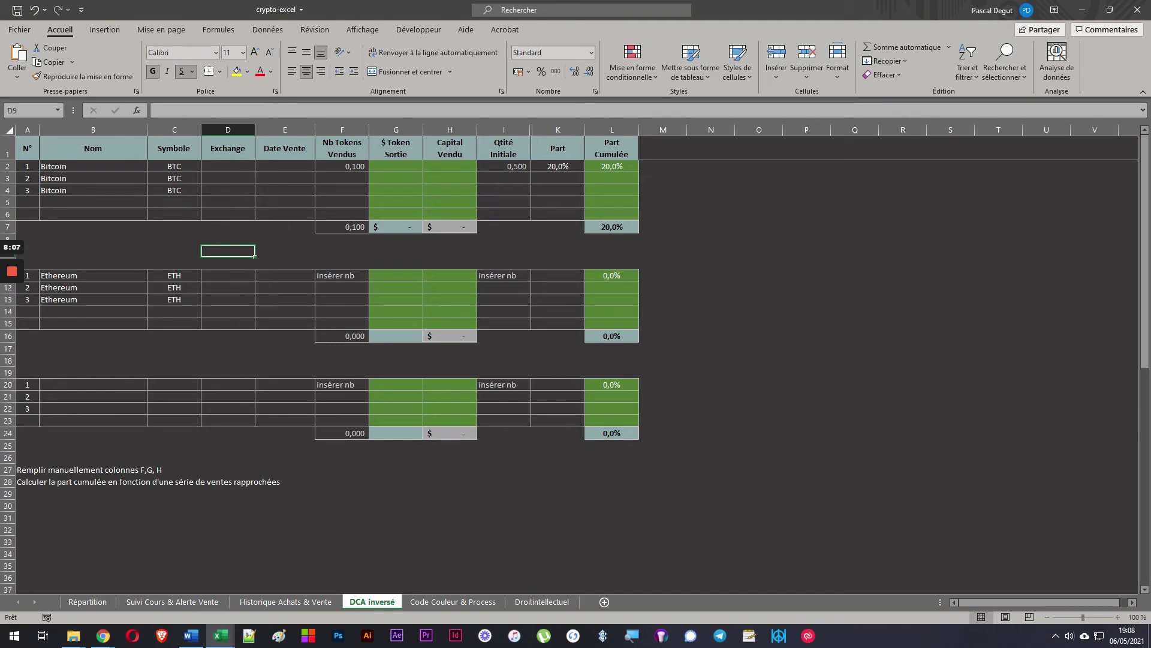
{"action": "left_click", "coordinate": [172, 602]}
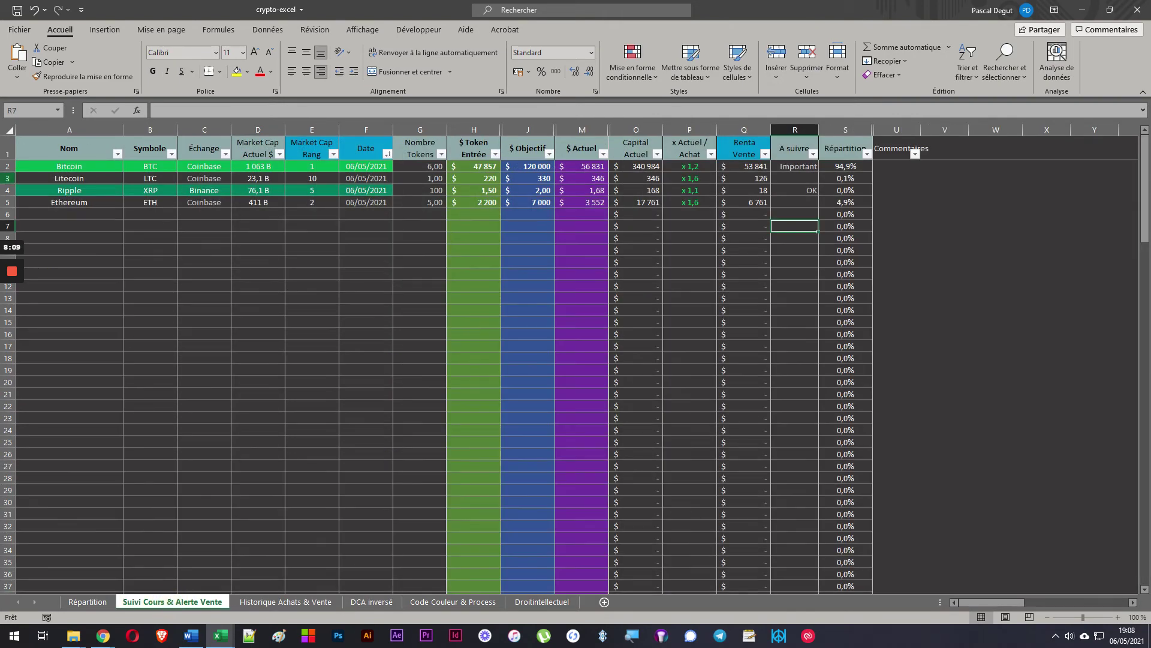
{"action": "left_click", "coordinate": [371, 602]}
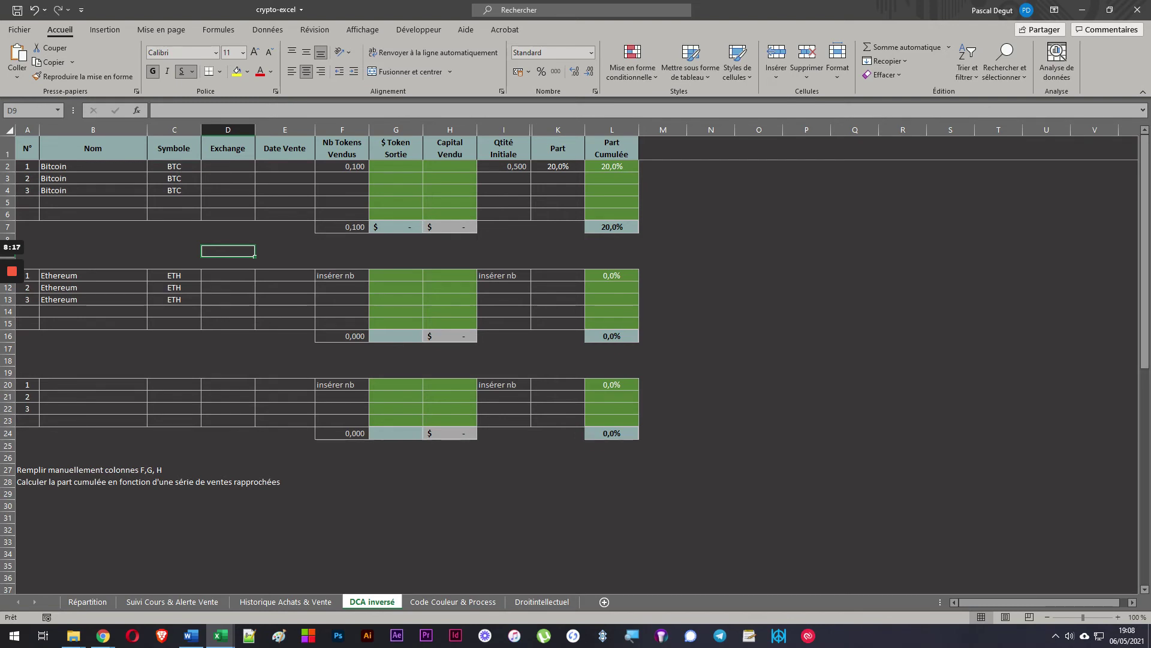
{"action": "left_click", "coordinate": [605, 226]}
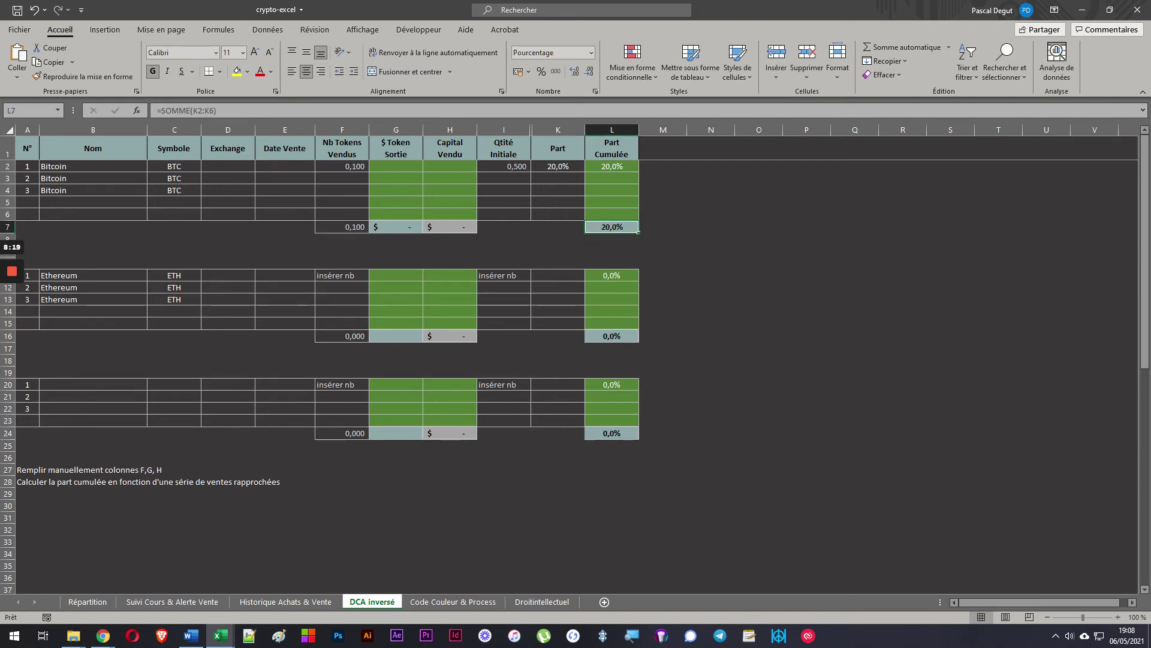
{"action": "left_click_drag", "start_coordinate": [396, 166], "coordinate": [449, 206]}
{"action": "left_click", "coordinate": [285, 263]}
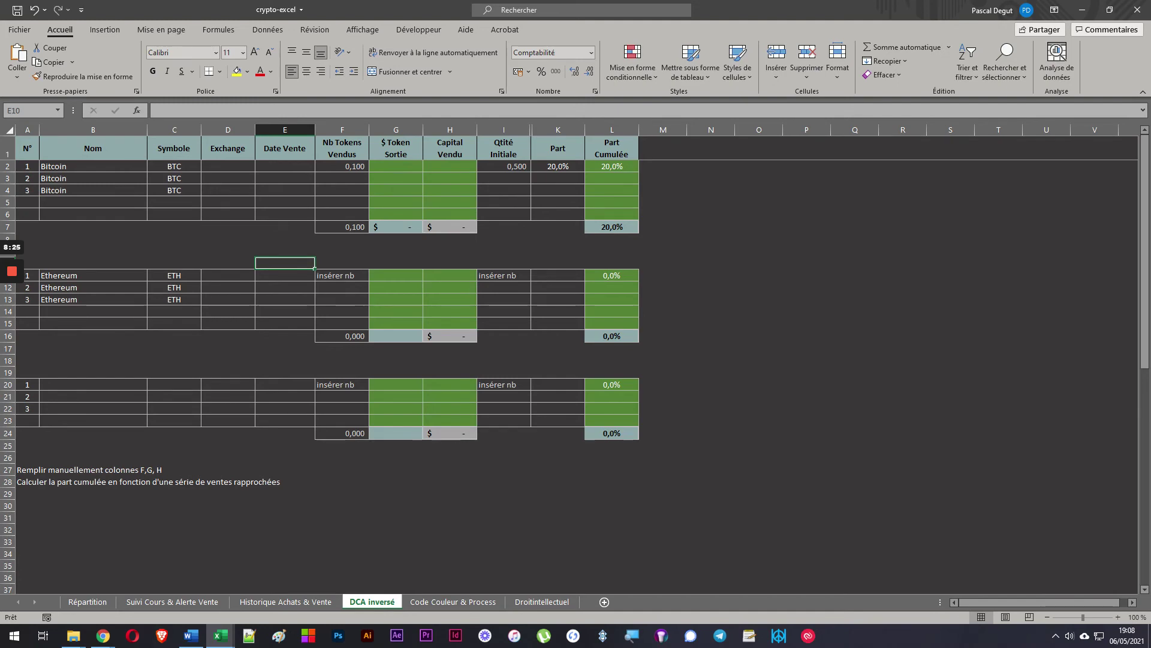
- Examine the colour rules and the VENTE condition on the Code Couleur & Process sheet, checking them against Suivi Cours & Alerte Vente
{"action": "left_click", "coordinate": [444, 601]}
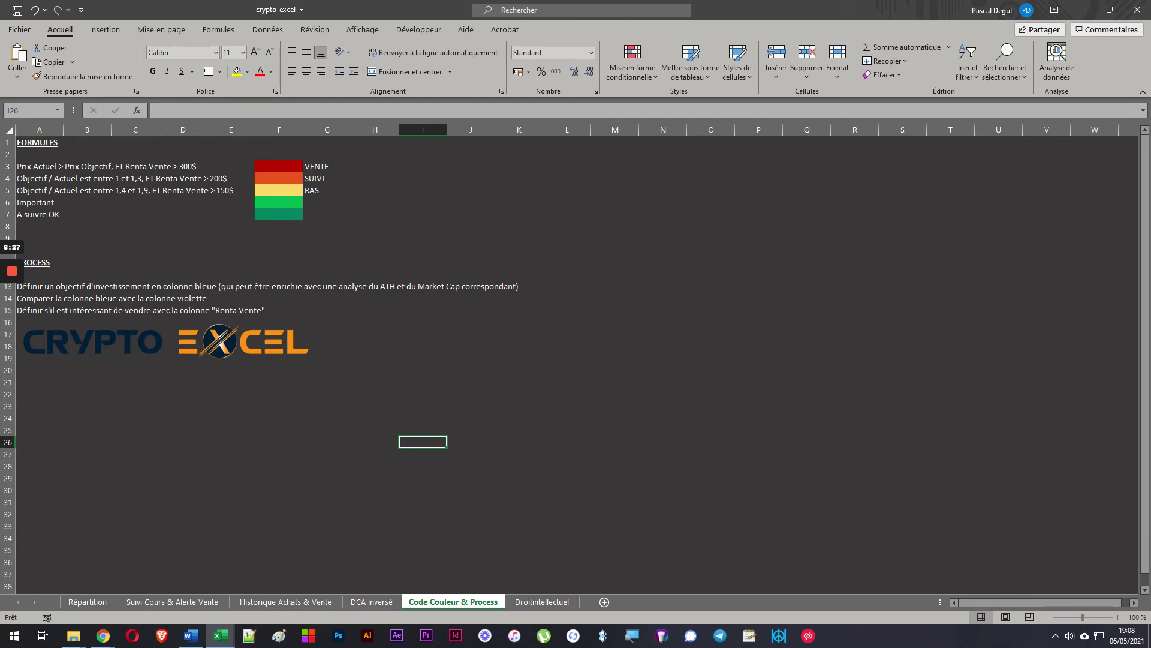
{"action": "left_click_drag", "start_coordinate": [42, 167], "coordinate": [223, 186]}
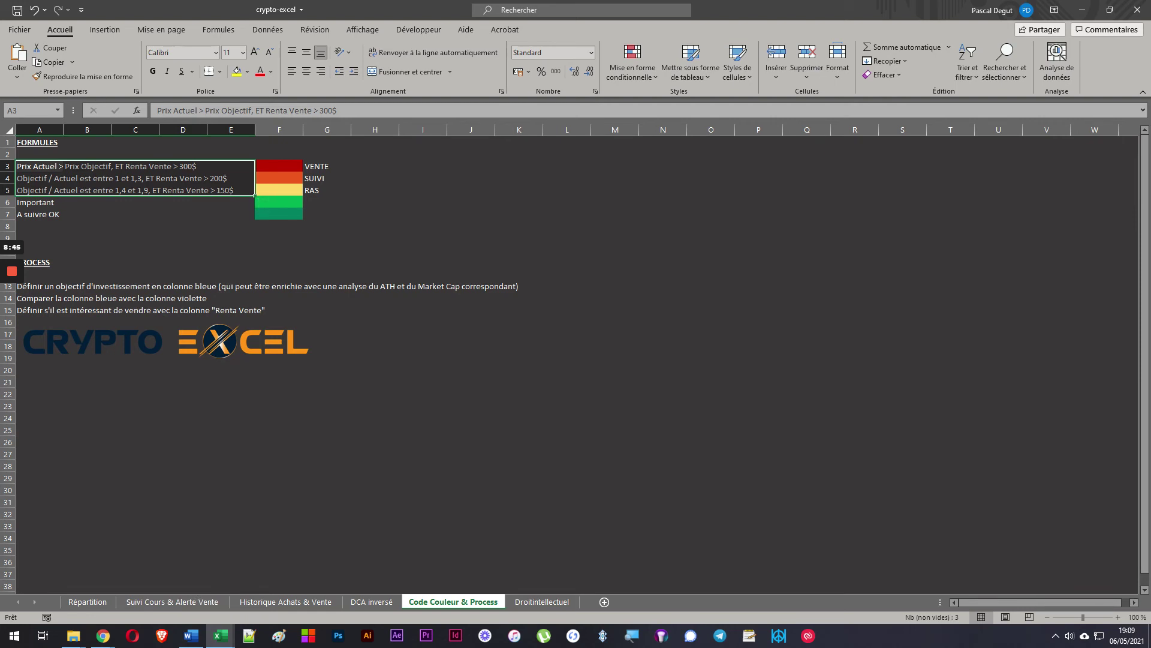
{"action": "left_click", "coordinate": [279, 166]}
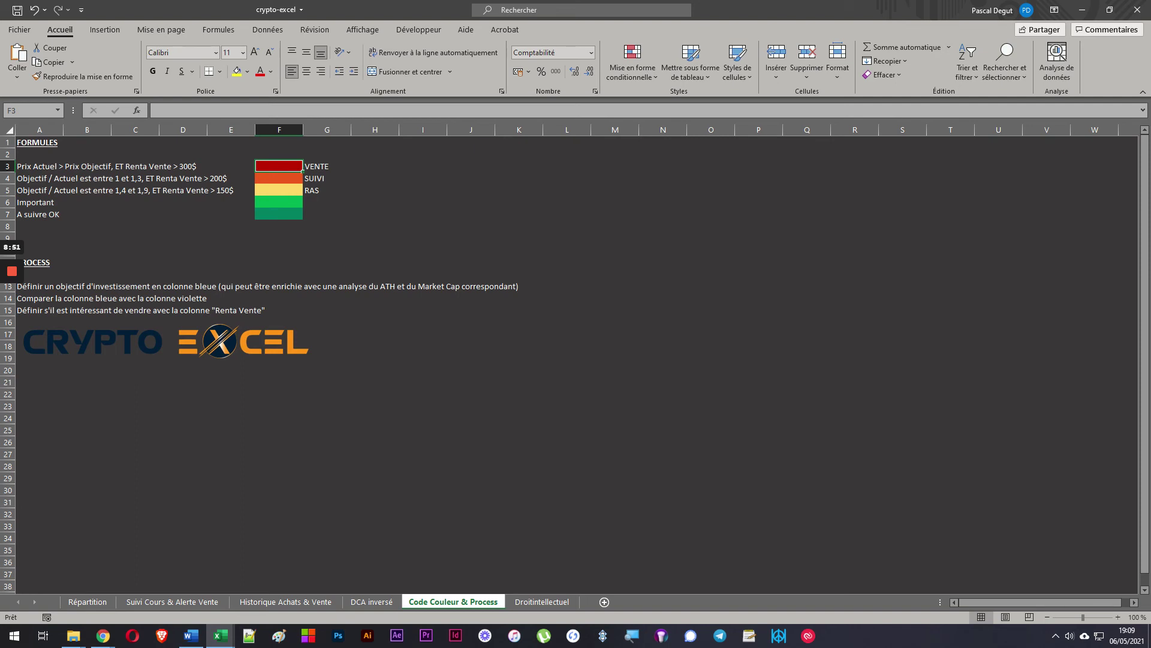
{"action": "left_click", "coordinate": [157, 169]}
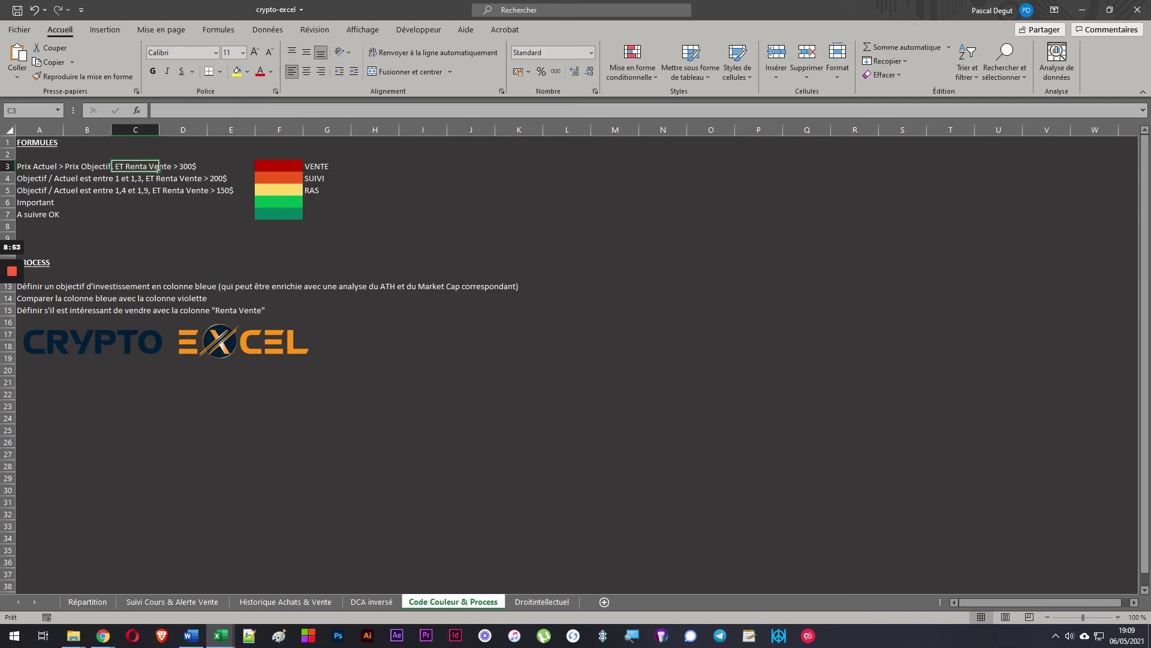
{"action": "left_click", "coordinate": [173, 601]}
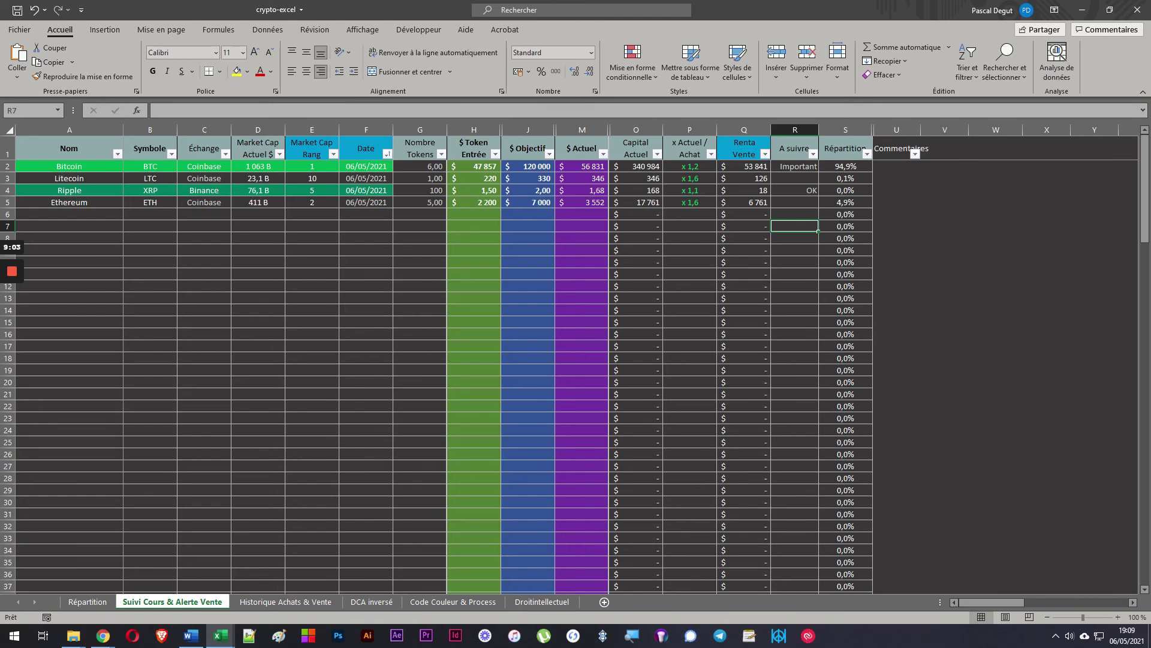
{"action": "left_click", "coordinate": [363, 602]}
{"action": "left_click", "coordinate": [435, 602]}
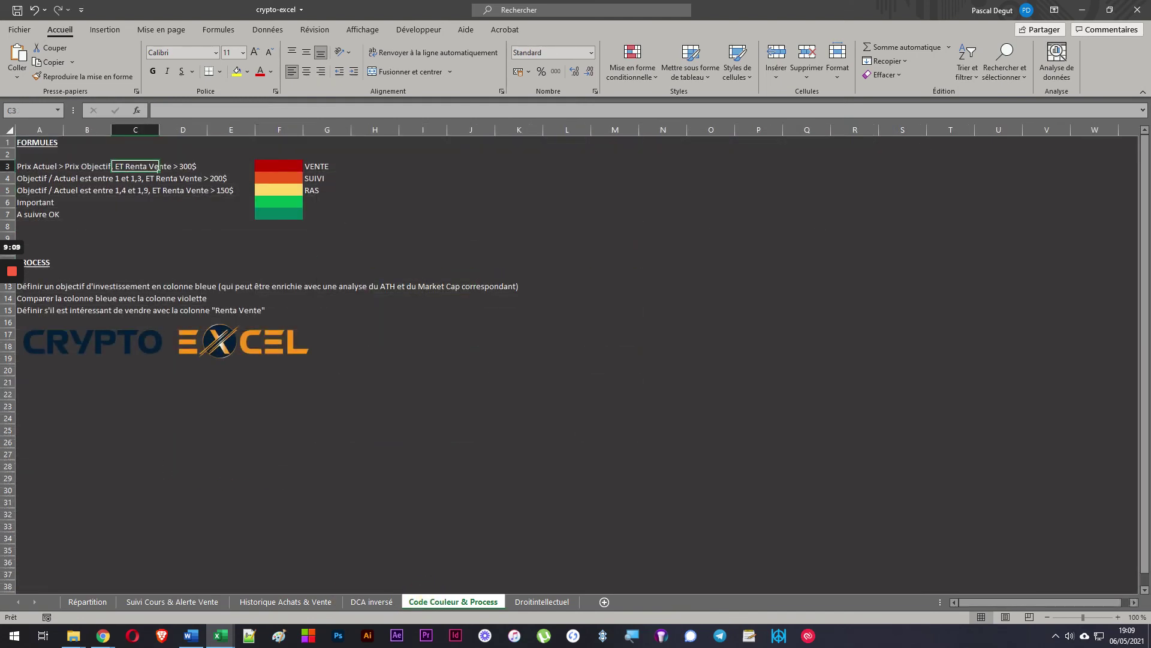
- Revisit the Suivi Cours & Alerte Vente and Répartition sheets, finishing on Historique Achats & Vente
{"action": "left_click", "coordinate": [171, 601]}
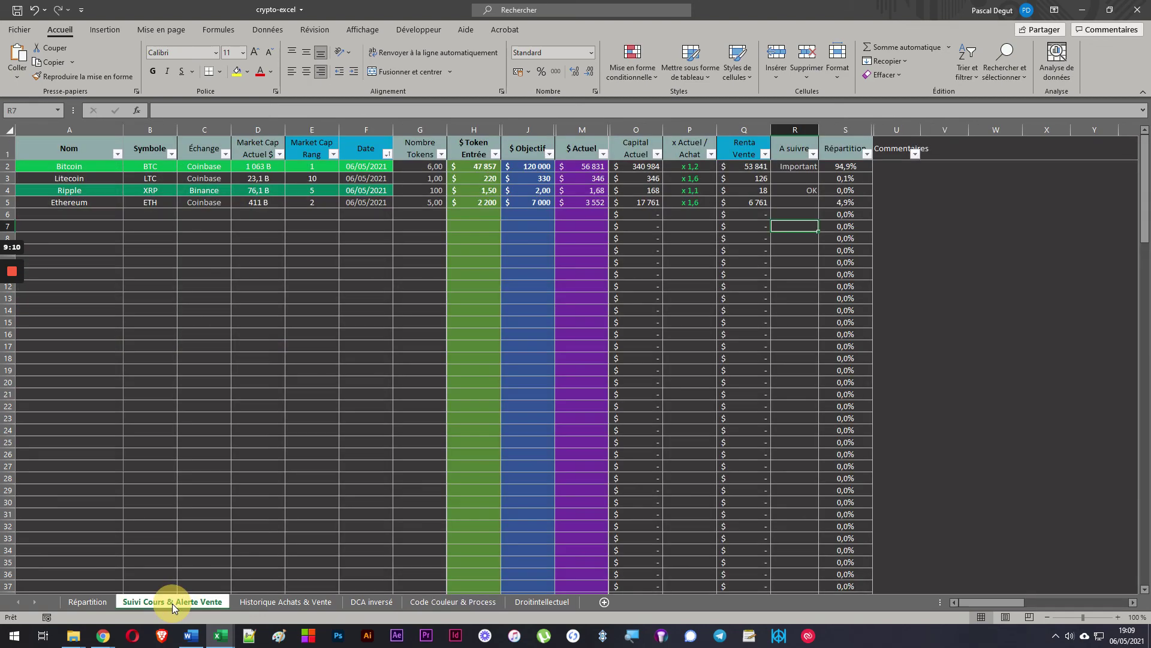
{"action": "left_click", "coordinate": [100, 599]}
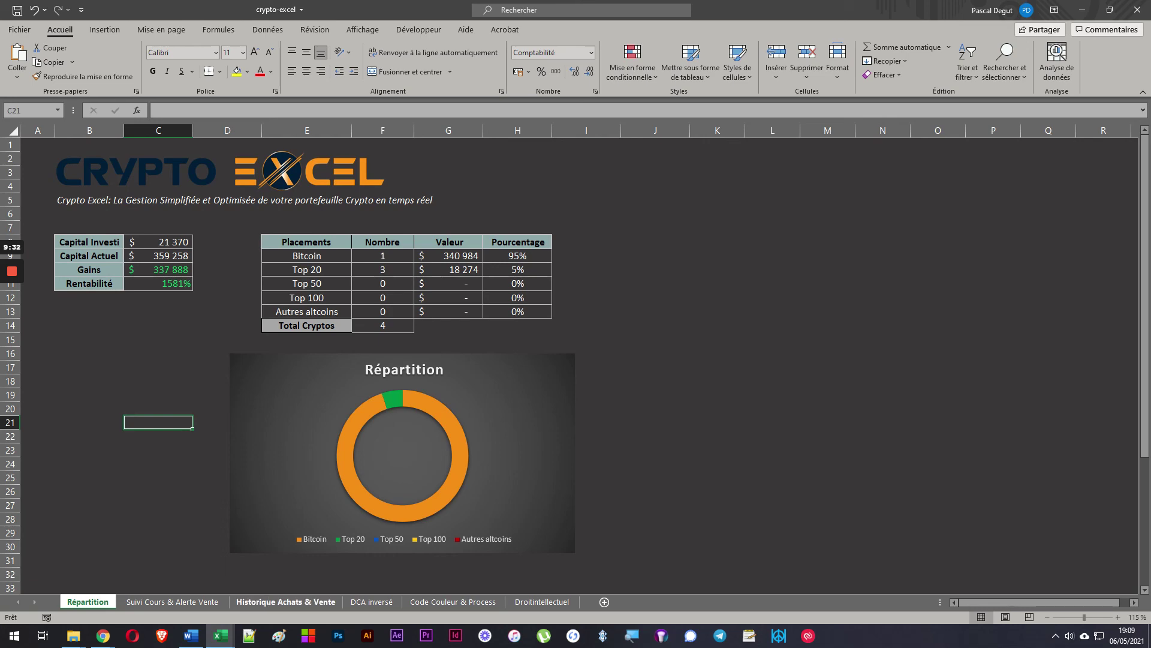
{"action": "left_click", "coordinate": [173, 602]}
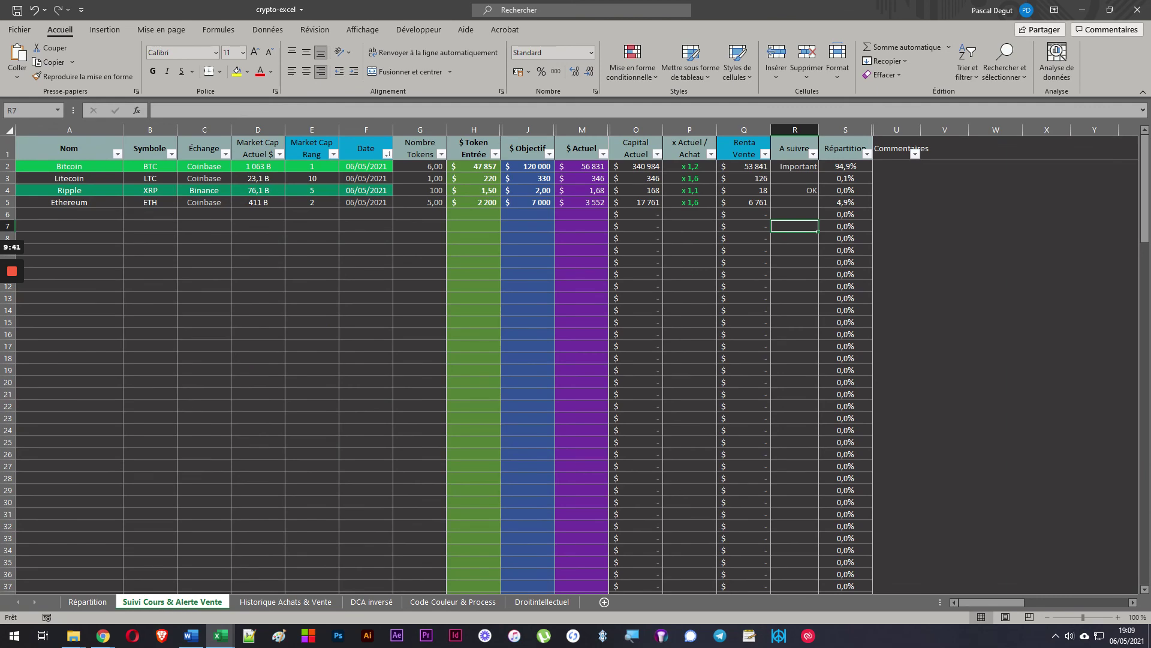
{"action": "left_click", "coordinate": [259, 602]}
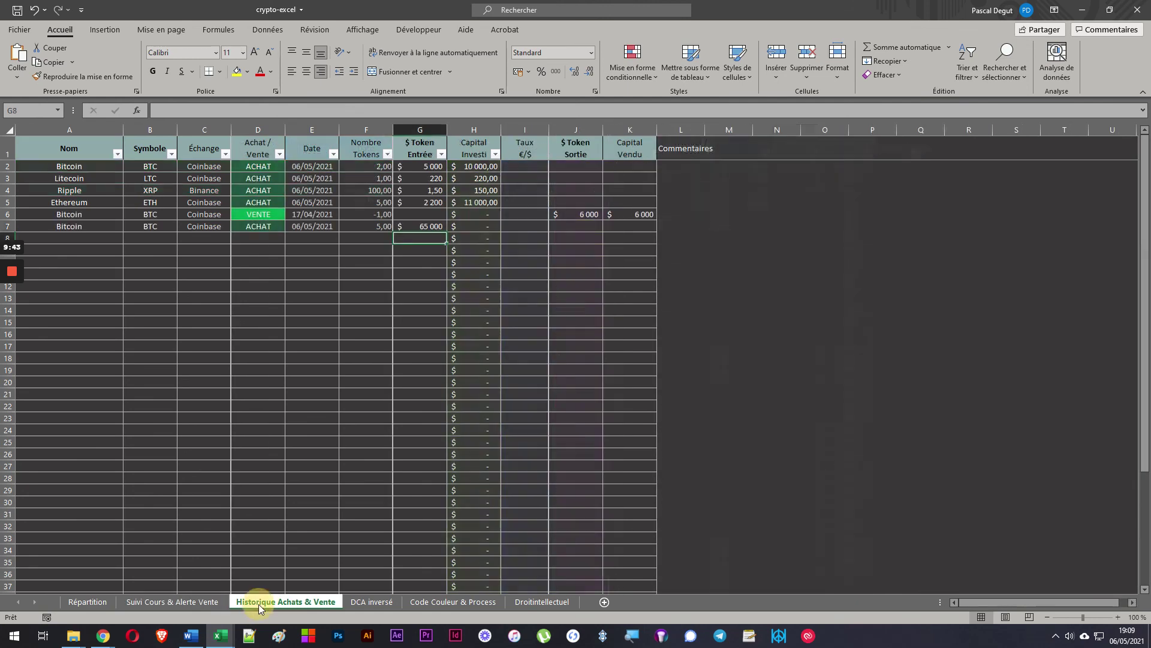